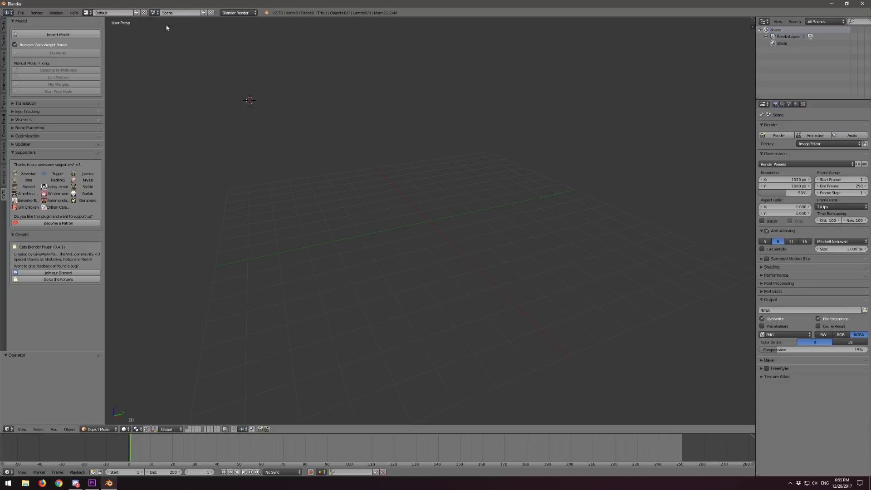
# Open the File menu and look over its commands.
pyautogui.click(21, 13)
pyautogui.click(20, 13)
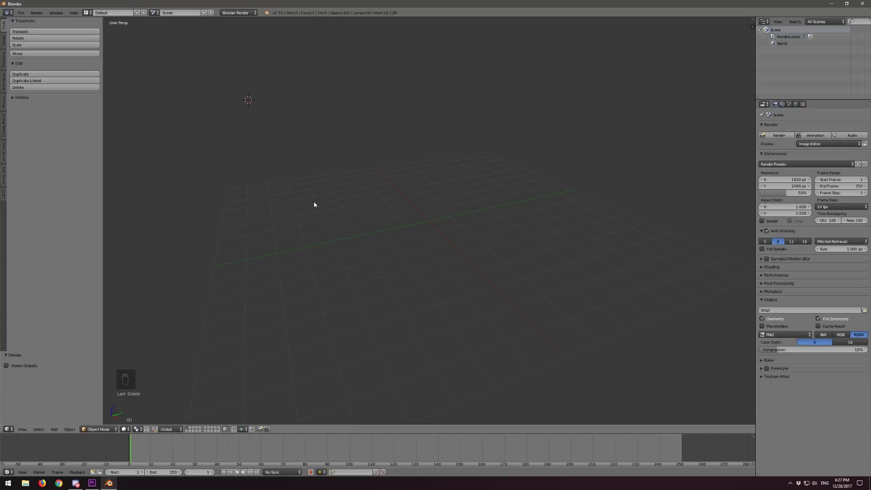
# Orbit around the empty grid and bring up the Cats Blender Plugin 0.4.1 tools.
pyautogui.moveTo(318, 216); pyautogui.dragTo(359, 213, button='middle')
pyautogui.moveTo(264, 210); pyautogui.dragTo(383, 220, button='middle')
pyautogui.moveTo(417, 243); pyautogui.dragTo(366, 248, button='middle')
pyautogui.moveTo(422, 246); pyautogui.dragTo(260, 218, button='middle')
pyautogui.click(5, 198)
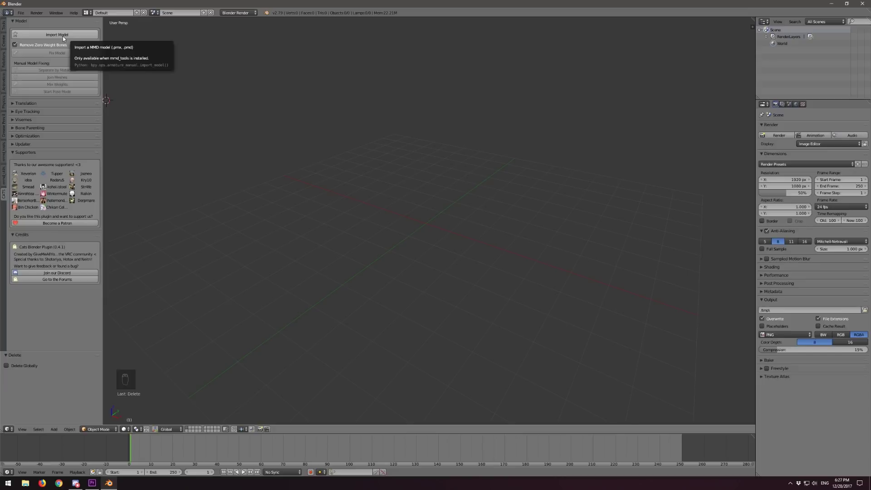
# Start Import Model and choose the fox-girl .pmx file from the recent model folder.
pyautogui.click(60, 35)
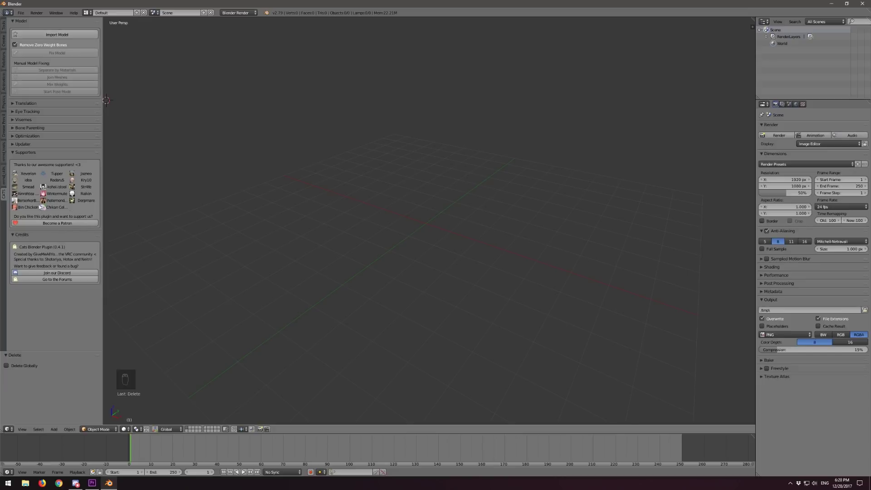
pyautogui.click(58, 37)
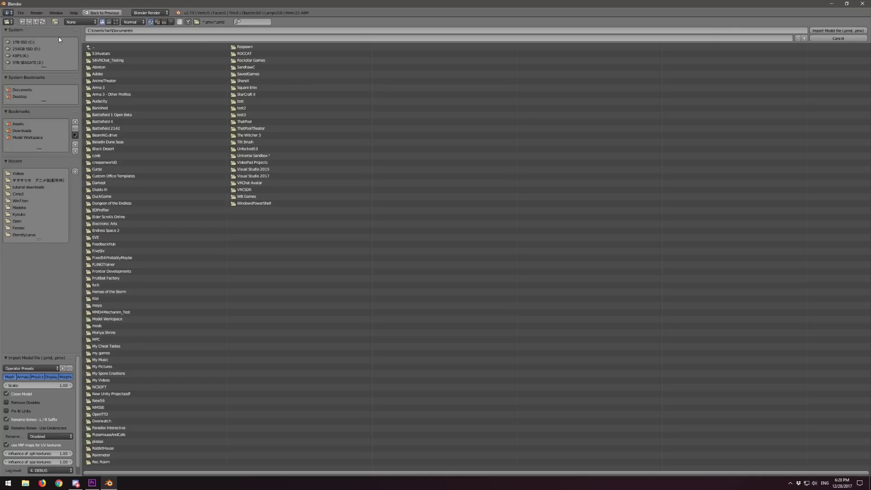
pyautogui.click(27, 180)
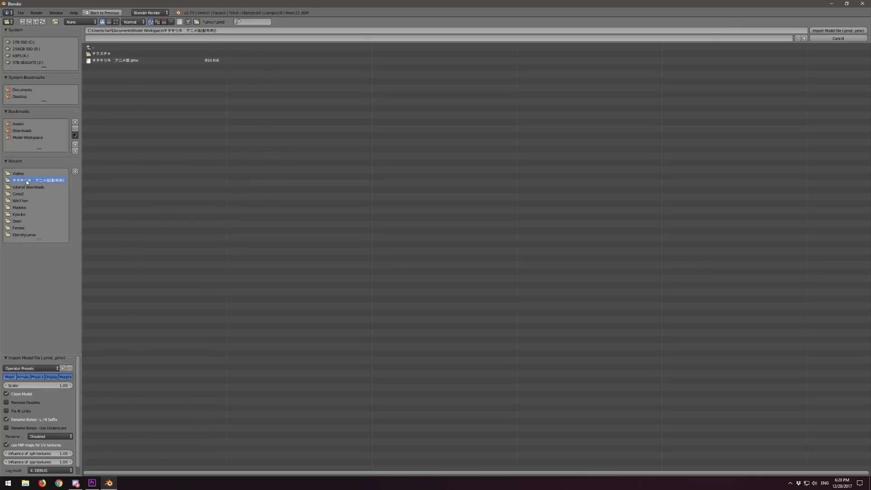
pyautogui.click(136, 61)
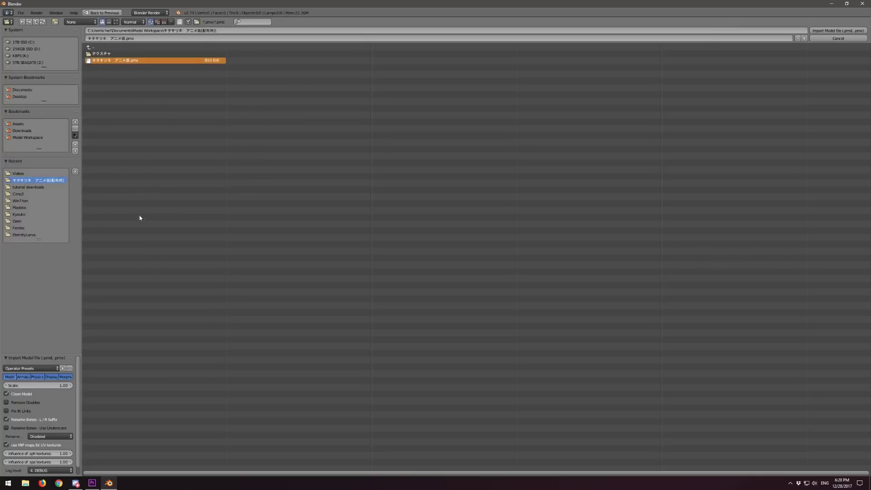
# Set the import scale to 0.09 and review the bone renaming options.
pyautogui.click(45, 385)
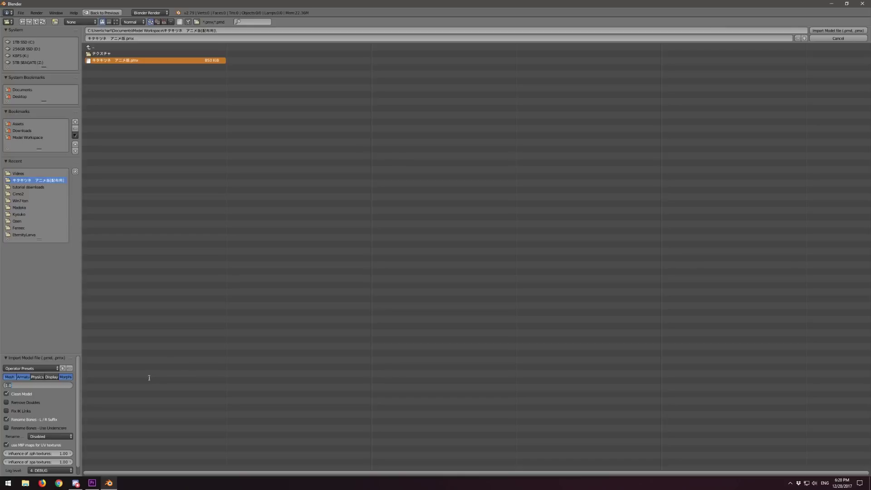
pyautogui.press('BackSpace')
pyautogui.press('Home')
pyautogui.hotkey('ctrl', 'a')
pyautogui.write('1')
pyautogui.press('Return')
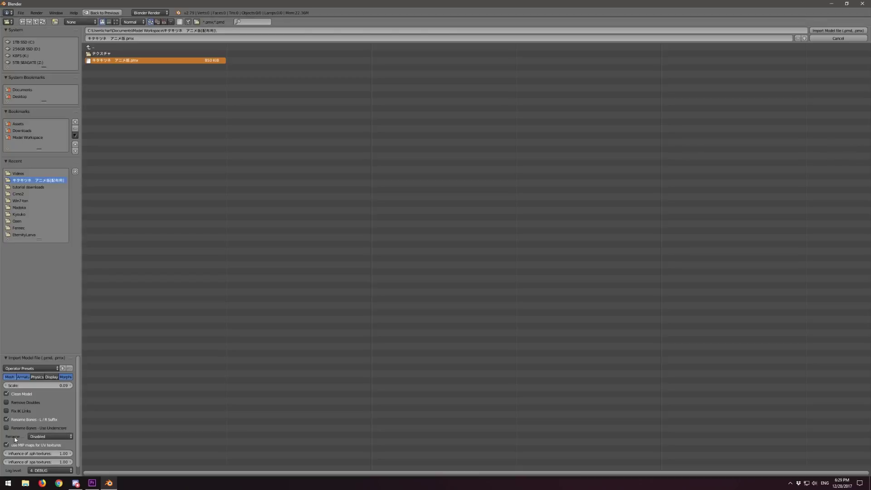
pyautogui.moveTo(81, 436); pyautogui.dragTo(100, 436)
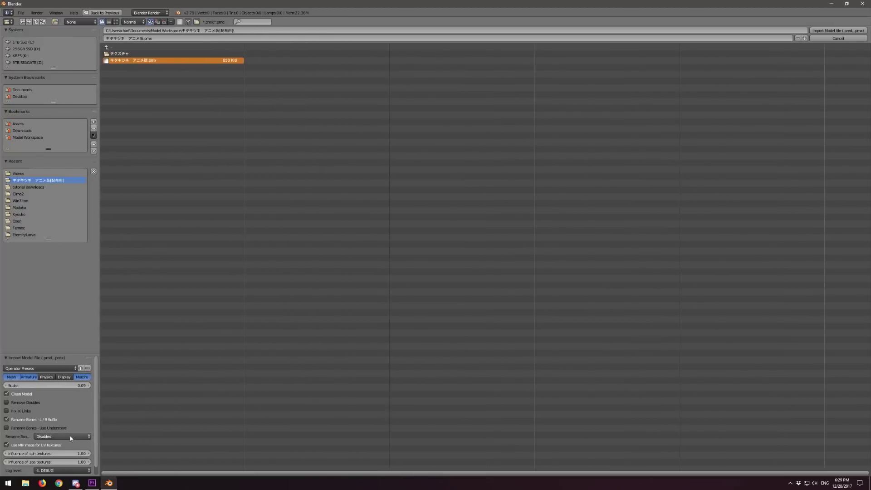
pyautogui.click(71, 437)
# Import the fox-girl model at 0.09 scale and orbit to inspect it with its armature.
pyautogui.click(836, 31)
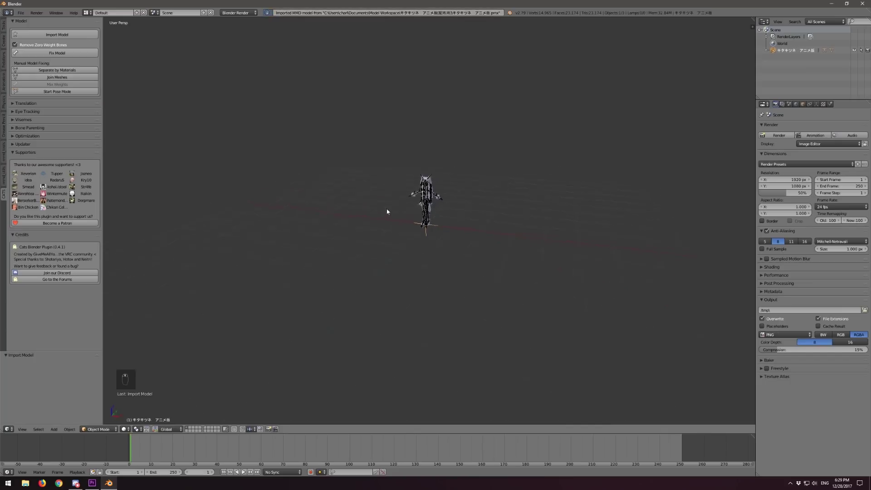
pyautogui.scroll(3, 372, 274)
pyautogui.moveTo(370, 254); pyautogui.dragTo(366, 274, button='middle')
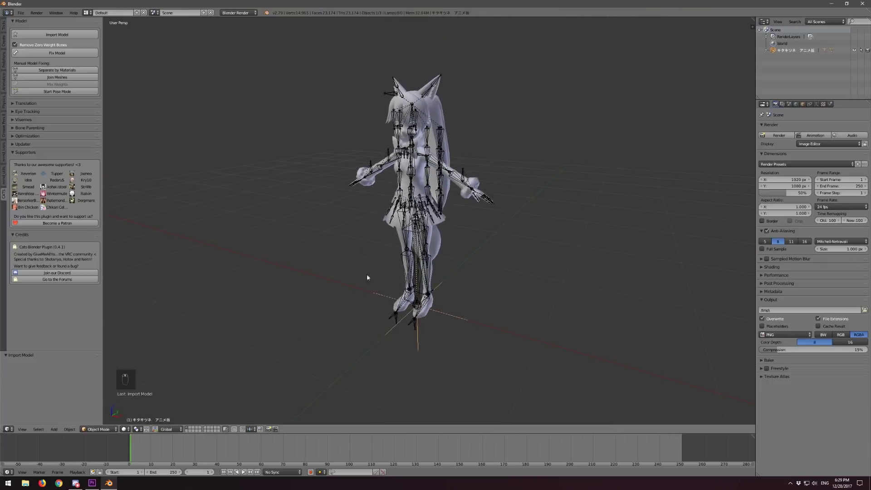
pyautogui.moveTo(362, 244); pyautogui.dragTo(323, 267, button='middle')
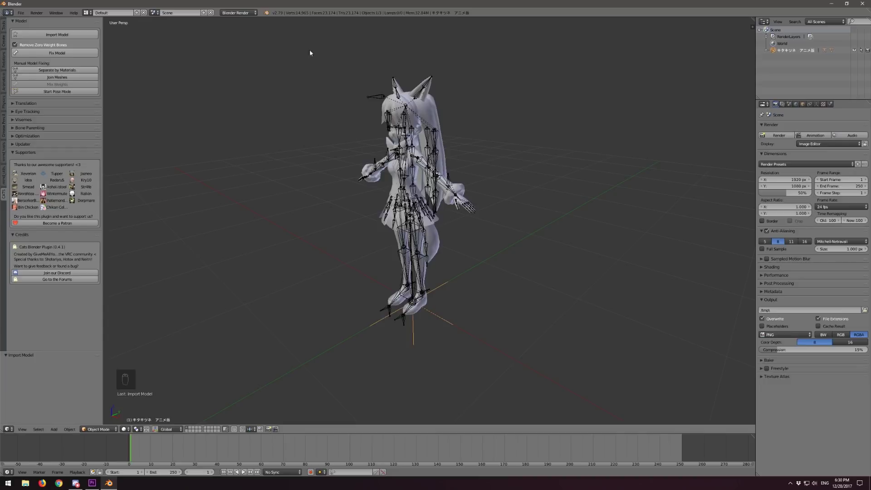
# Run Cats Fix Model and inspect the T-posed fox-girl model up close.
pyautogui.click(80, 53)
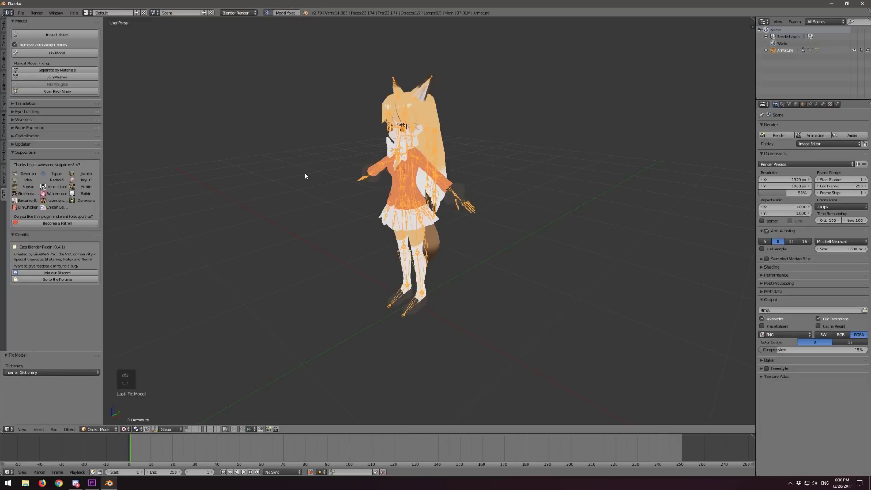
pyautogui.moveTo(305, 175); pyautogui.dragTo(306, 155, button='middle')
pyautogui.scroll(5, 336, 196)
pyautogui.scroll(-4, 321, 218)
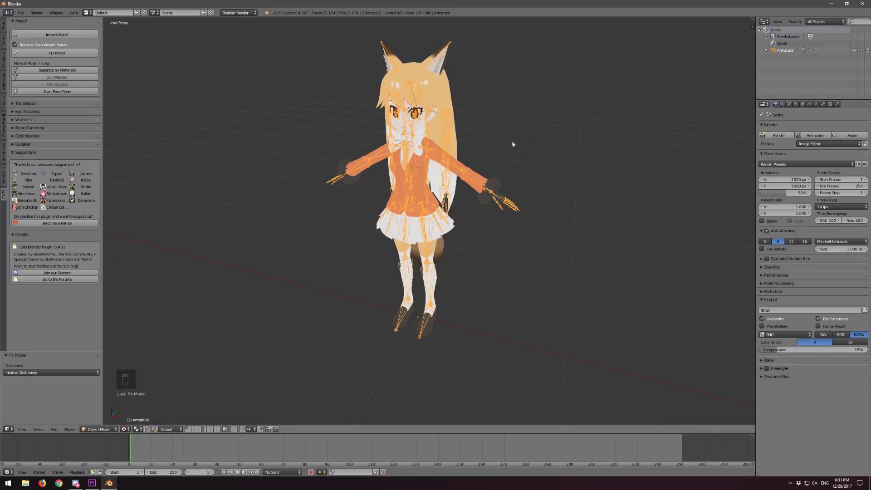
# Select the Body mesh and lengthen its material slot list to show the Japanese-named materials.
pyautogui.rightClick(436, 87)
pyautogui.rightClick(410, 85)
pyautogui.rightClick(442, 87)
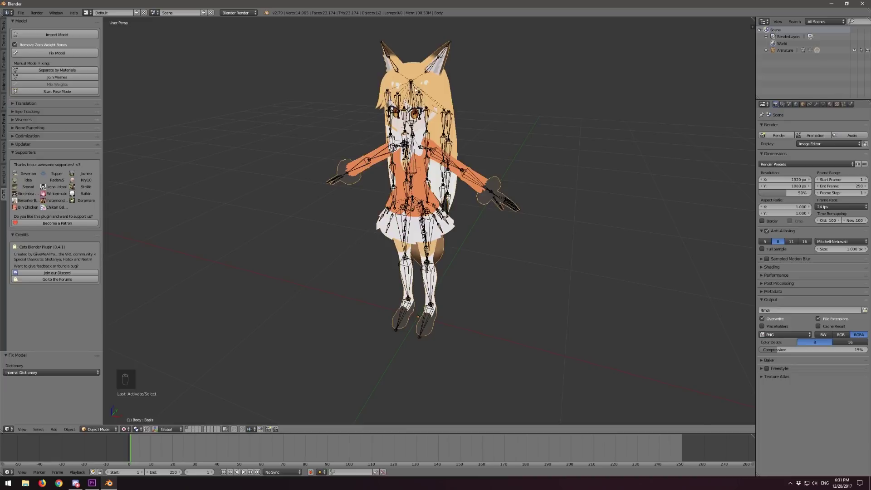
pyautogui.rightClick(418, 88)
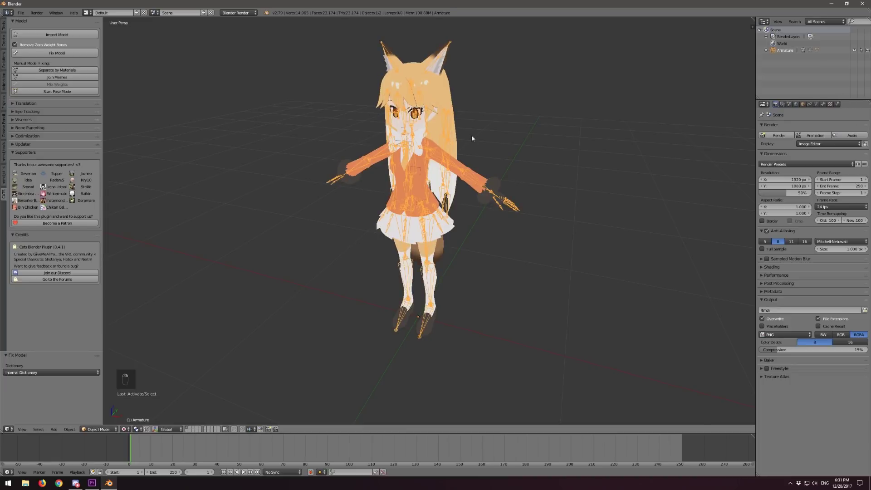
pyautogui.rightClick(444, 85)
pyautogui.moveTo(494, 152)
pyautogui.mouseDown(button='middle')
pyautogui.moveTo(455, 146)
pyautogui.moveTo(501, 160)
pyautogui.mouseUp(button='middle')
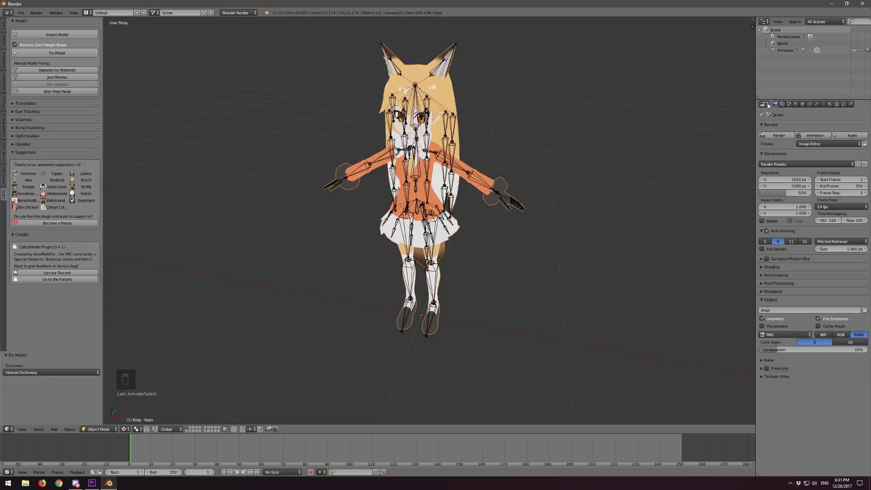
pyautogui.click(830, 104)
pyautogui.moveTo(808, 160); pyautogui.dragTo(808, 311)
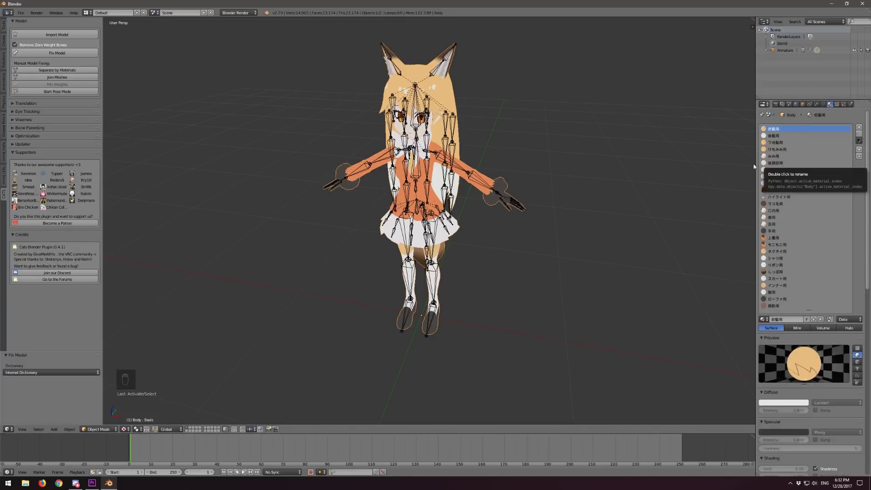
# Review the System settings of User Preferences in an enlarged window, then close it.
pyautogui.click(20, 14)
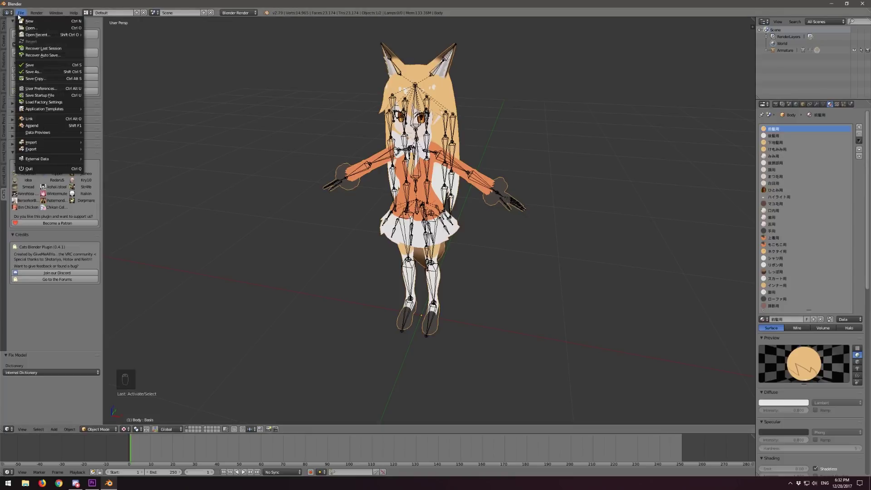
pyautogui.click(52, 88)
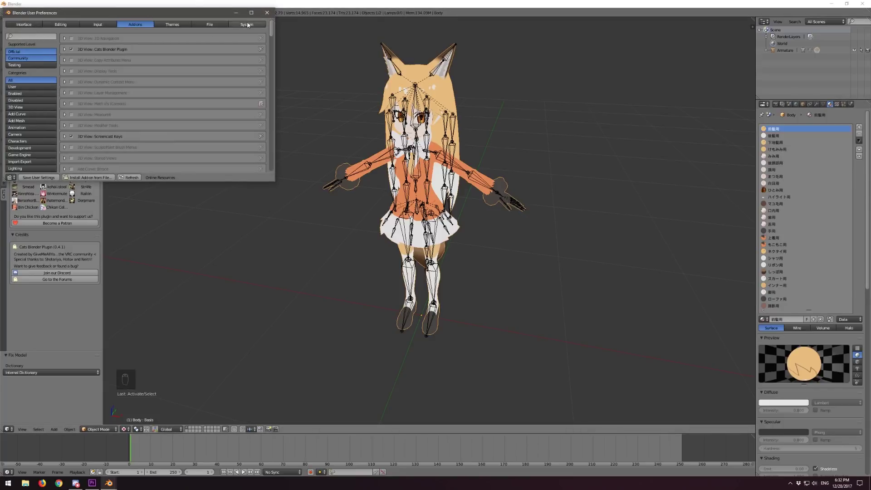
pyautogui.click(247, 25)
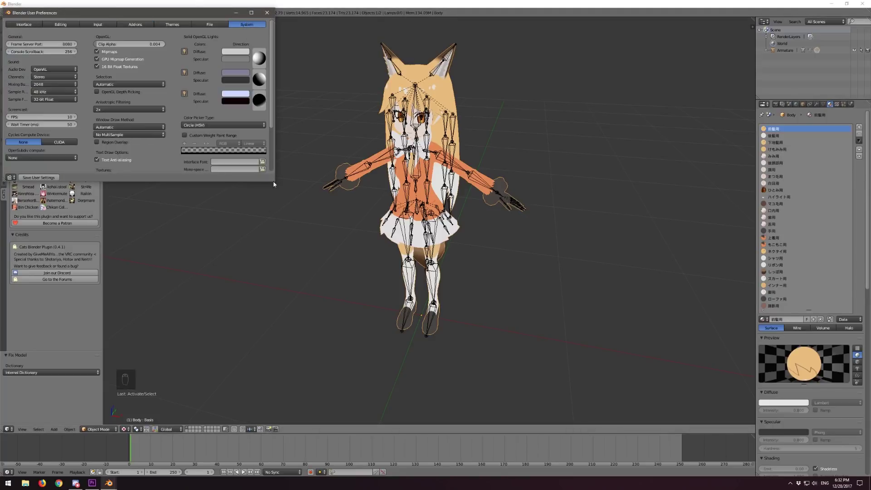
pyautogui.moveTo(273, 181); pyautogui.dragTo(307, 274)
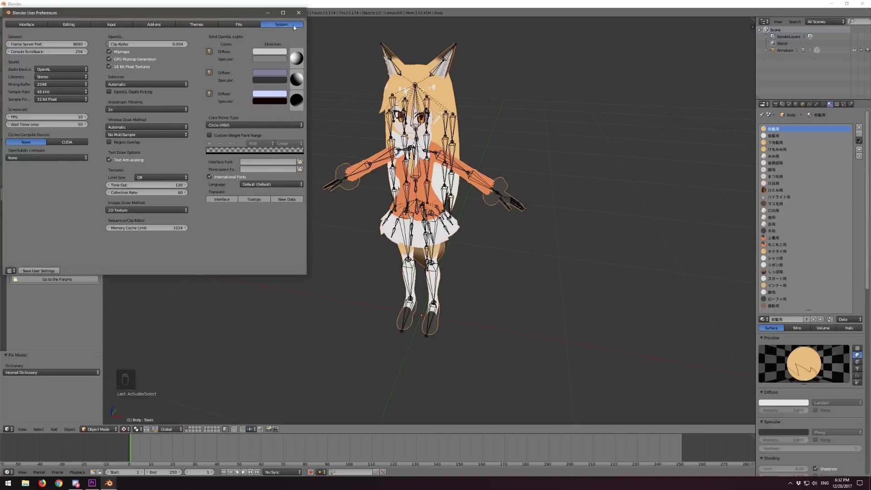
pyautogui.click(299, 13)
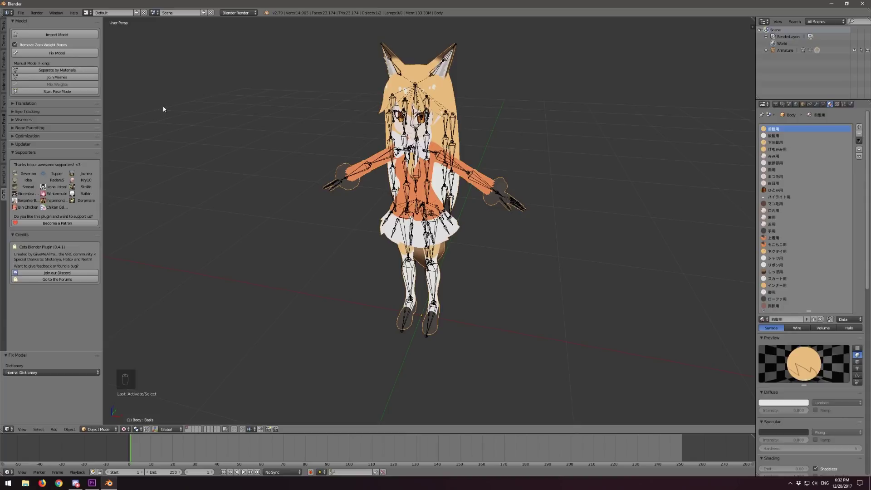
# Expand the Cats translation options and an enlarged list of the Body mesh's shape keys.
pyautogui.click(29, 104)
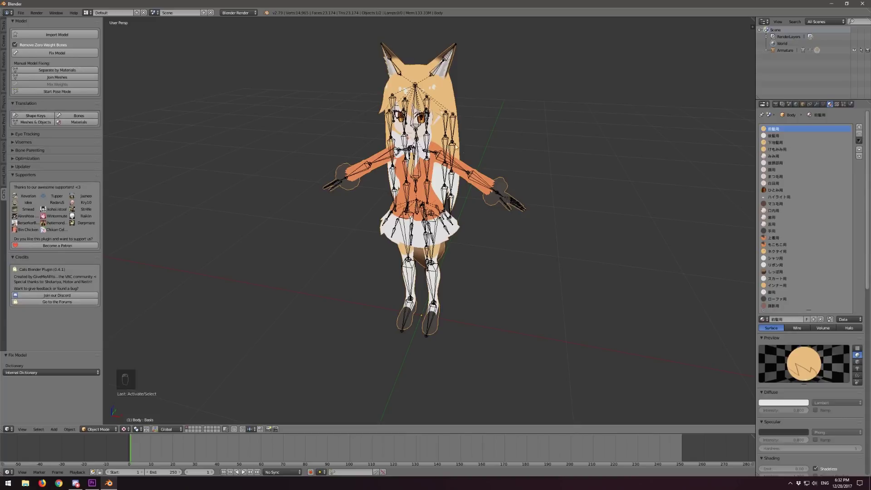
pyautogui.click(823, 105)
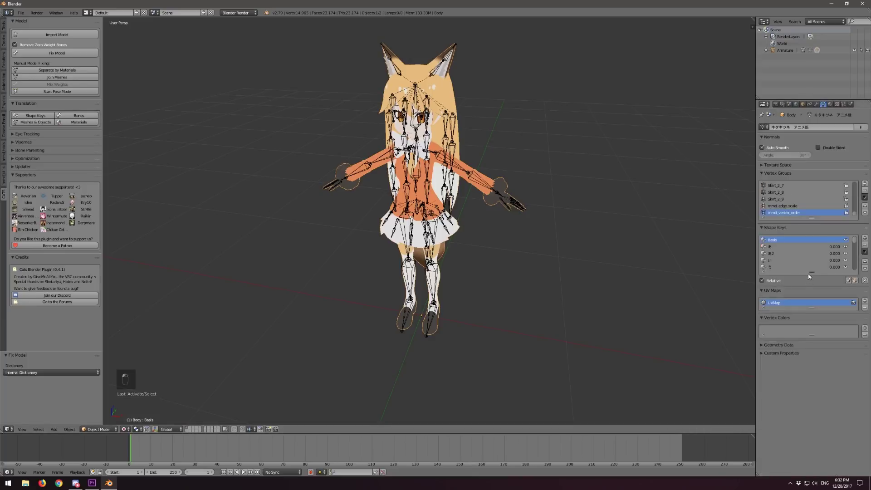
pyautogui.moveTo(811, 271); pyautogui.dragTo(778, 318)
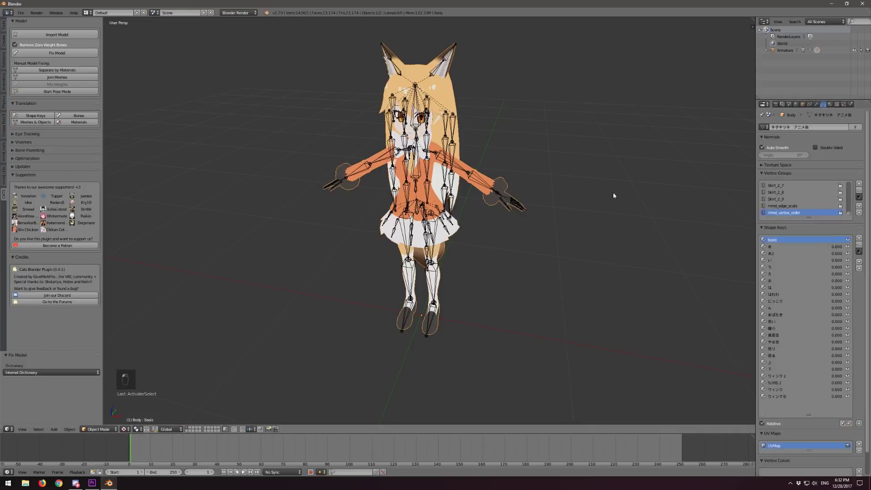
pyautogui.scroll(5, 613, 192)
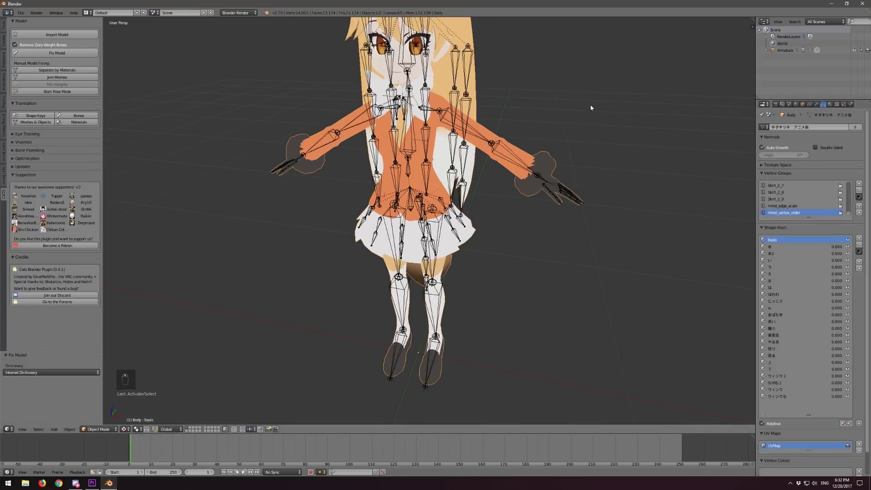
pyautogui.scroll(-3, 593, 171)
pyautogui.scroll(6, 594, 172)
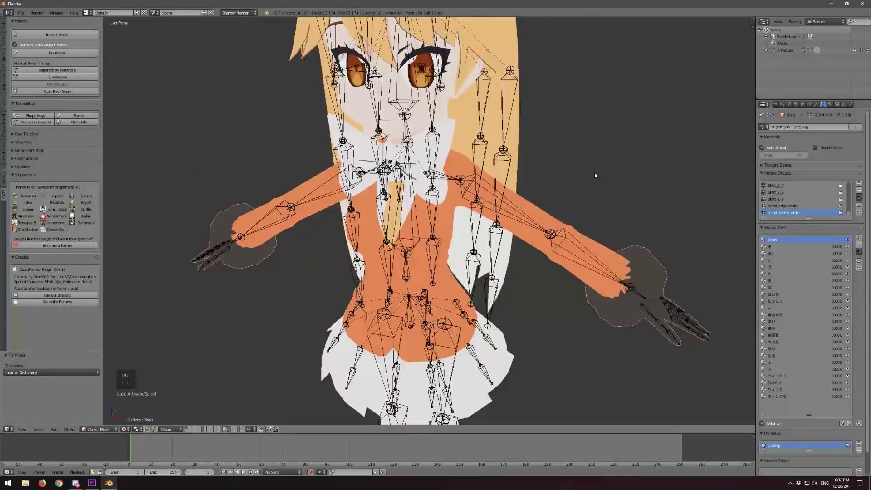
# Preview the ウィンク2 wink shape key, then clear all shape key values to zero.
pyautogui.click(782, 375)
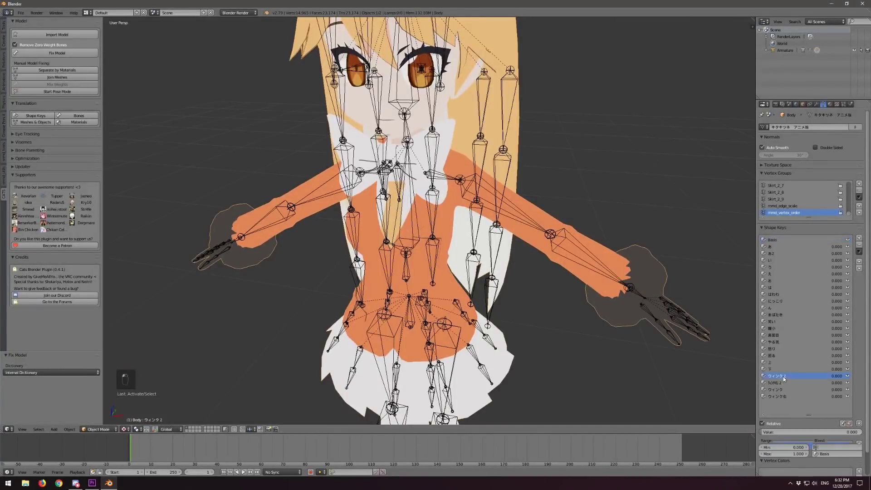
pyautogui.moveTo(785, 432); pyautogui.dragTo(763, 431)
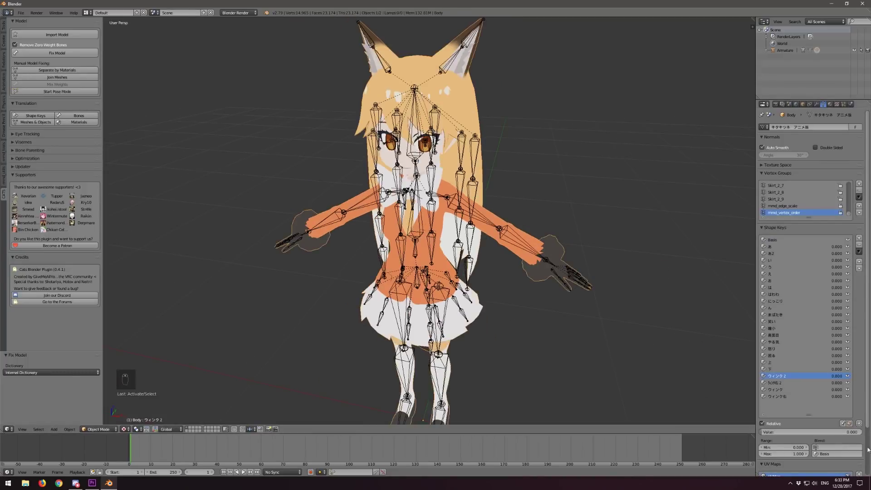
pyautogui.click(859, 422)
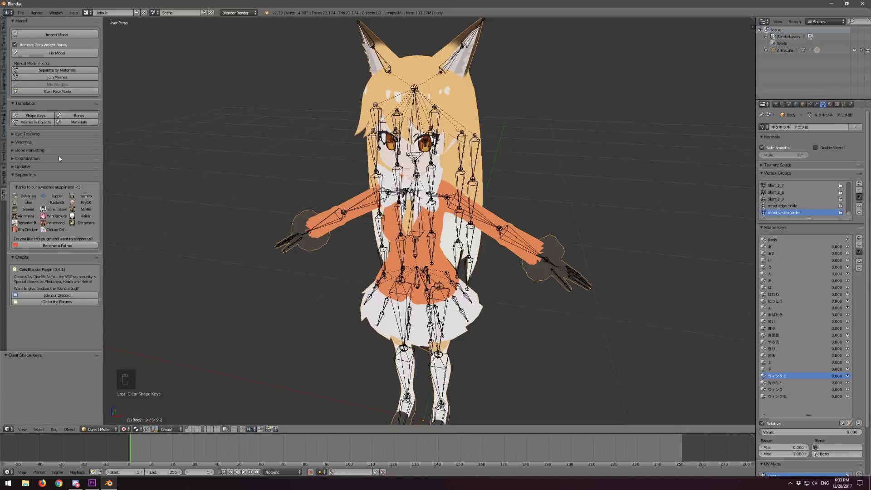
# Translate the shape key names to English and check the Ah, Your and Cormorant keys.
pyautogui.click(30, 117)
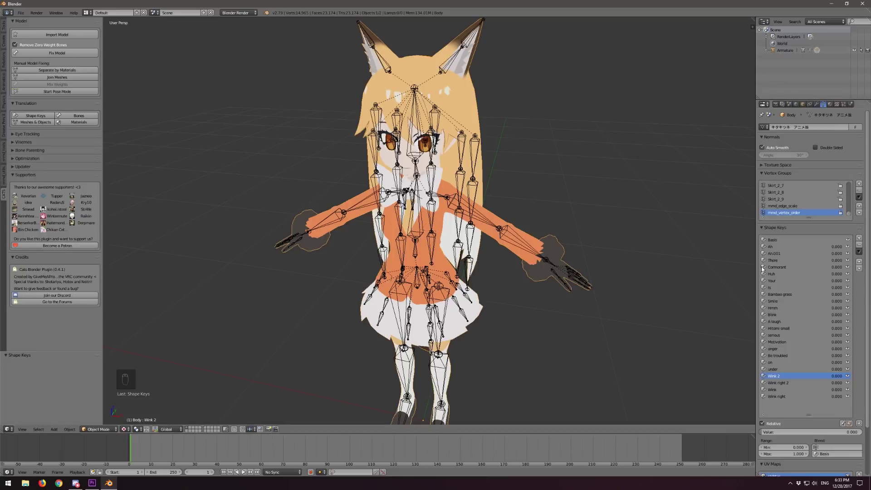
pyautogui.click(774, 248)
pyautogui.click(782, 281)
pyautogui.click(772, 268)
# Translate bone, mesh and object names to English, then show the Material tab.
pyautogui.click(83, 117)
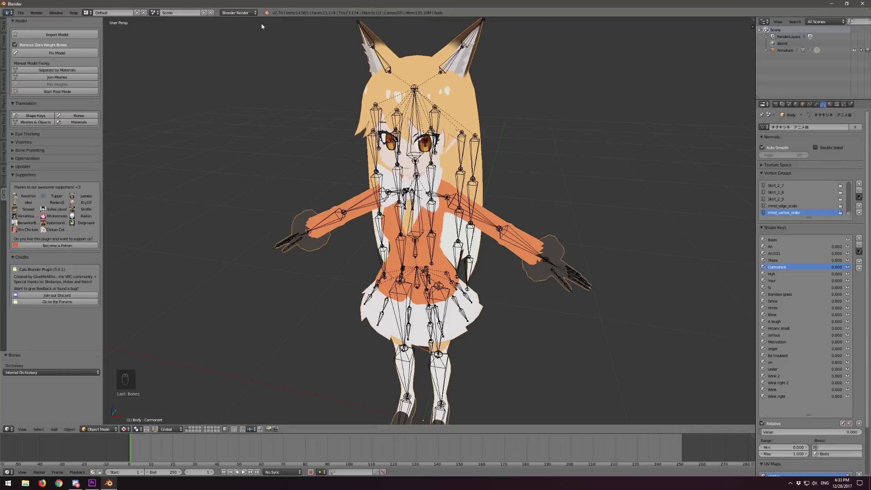
pyautogui.click(43, 123)
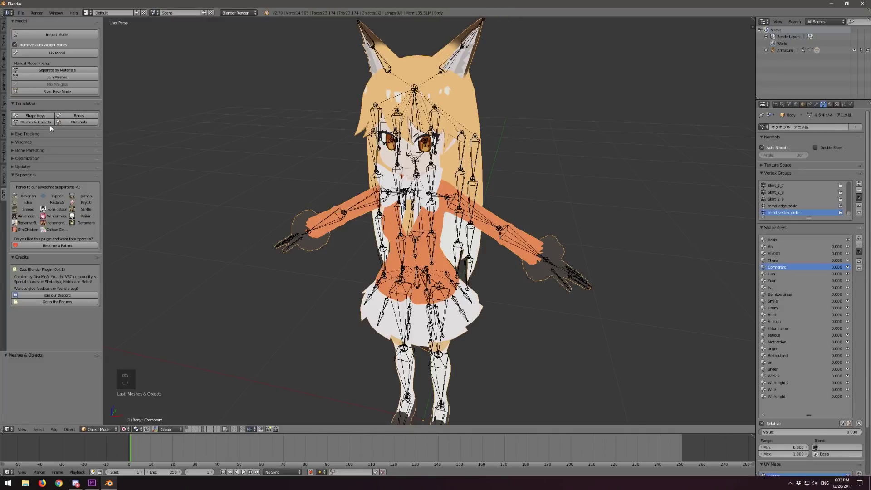
pyautogui.click(829, 104)
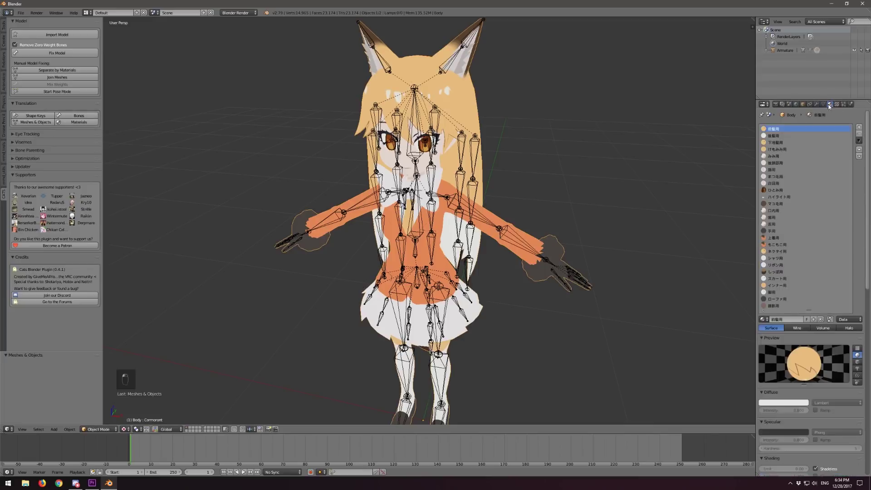
# Translate all material names into English with Cats and turn the model to a side view.
pyautogui.click(78, 121)
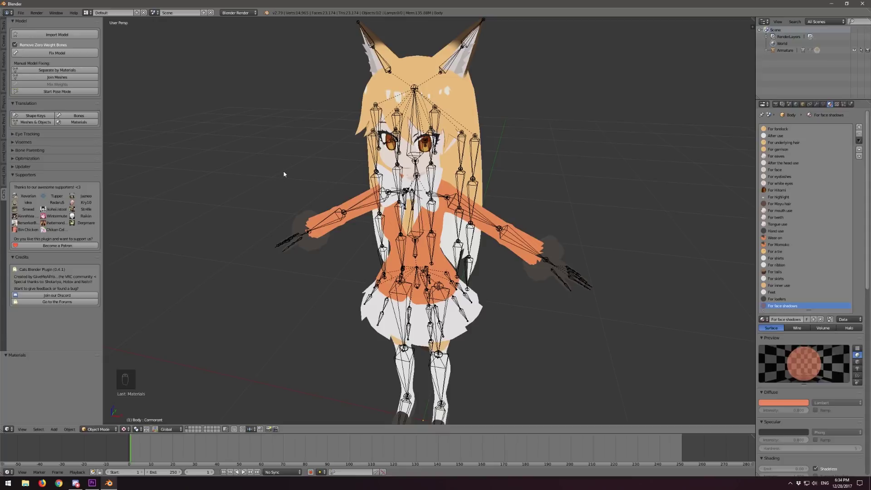
pyautogui.moveTo(299, 182)
pyautogui.mouseDown(button='middle')
pyautogui.moveTo(279, 180)
pyautogui.moveTo(296, 176)
pyautogui.mouseUp(button='middle')
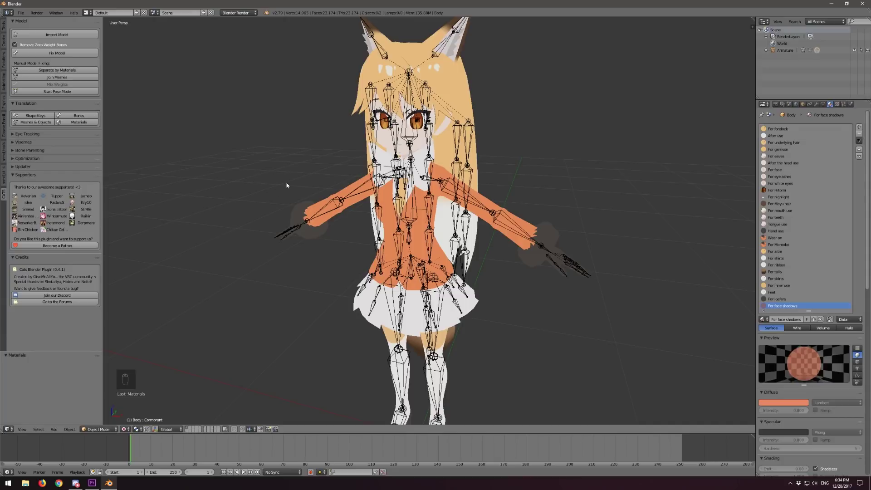
pyautogui.moveTo(328, 230); pyautogui.dragTo(285, 236, button='middle')
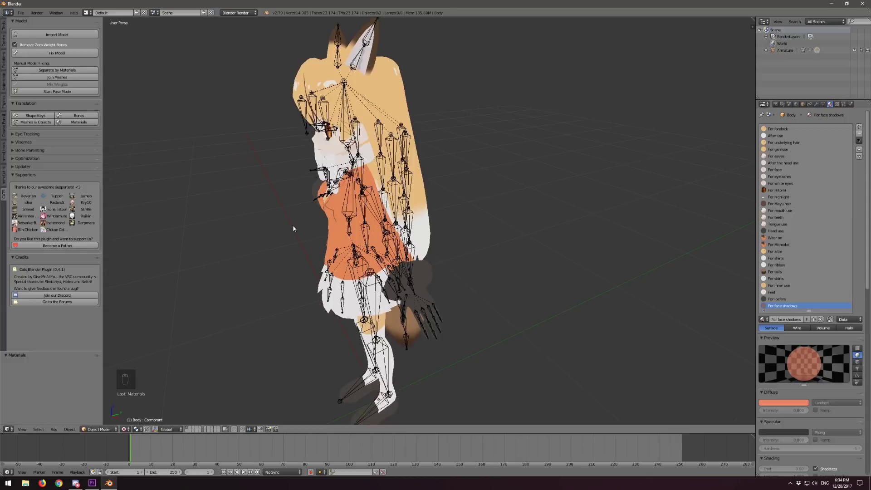
# Select the armature instead of the body mesh.
pyautogui.rightClick(391, 143)
pyautogui.rightClick(392, 143)
pyautogui.moveTo(391, 143); pyautogui.dragTo(361, 204, button='middle')
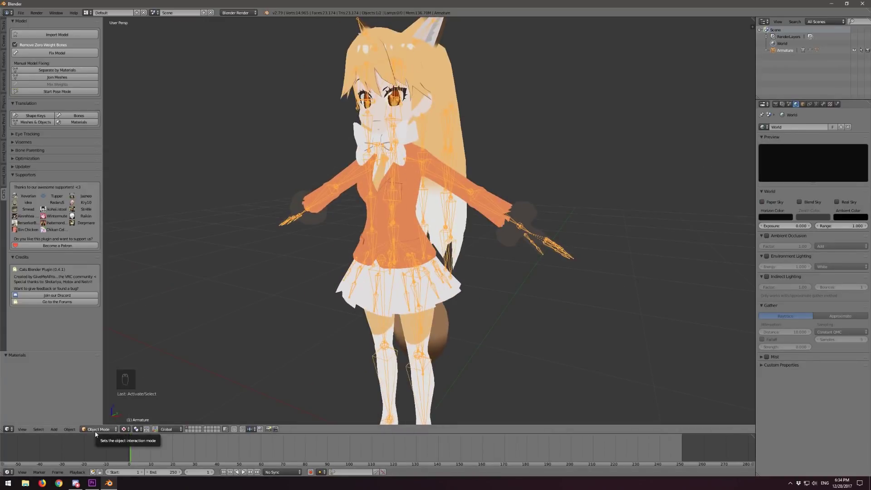
# Put the armature in Edit Mode and select the BackHair21_L and BackHair24_R bones from behind.
pyautogui.press('Tab')
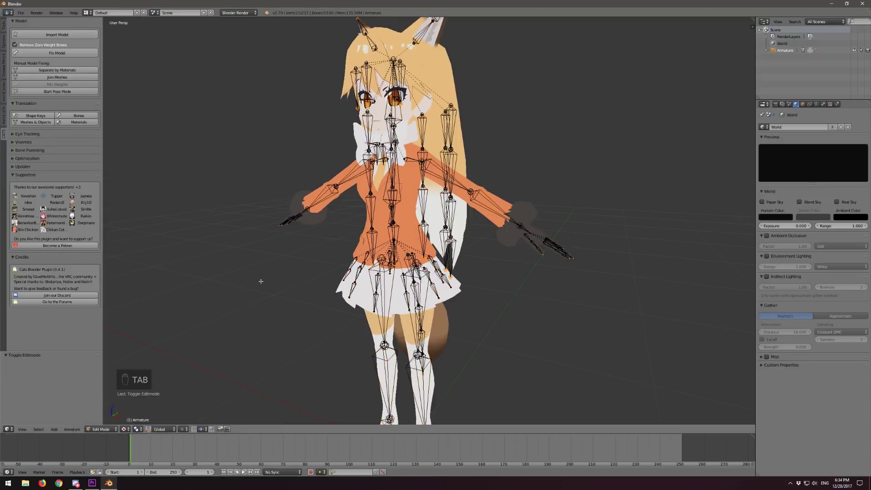
pyautogui.press('Tab')
pyautogui.press('Tab')
pyautogui.press('Tab')
pyautogui.press('Tab')
pyautogui.moveTo(287, 274); pyautogui.dragTo(271, 277, button='middle')
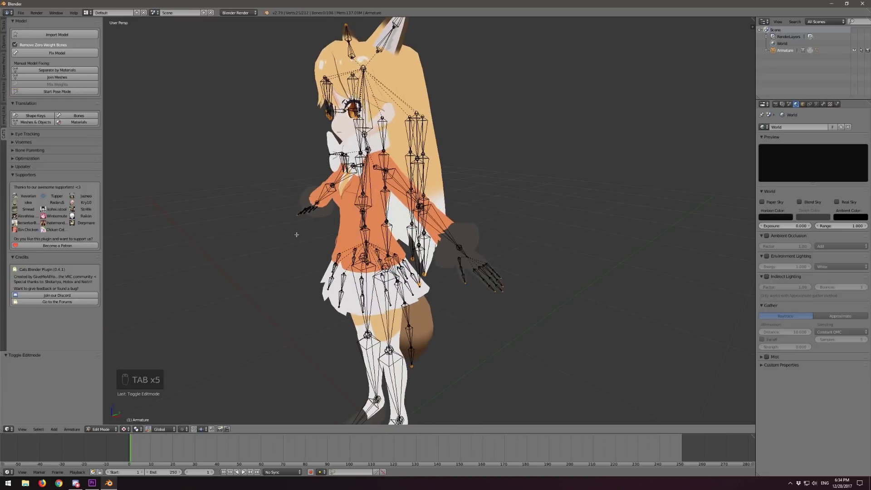
pyautogui.moveTo(509, 204); pyautogui.dragTo(491, 213, button='middle')
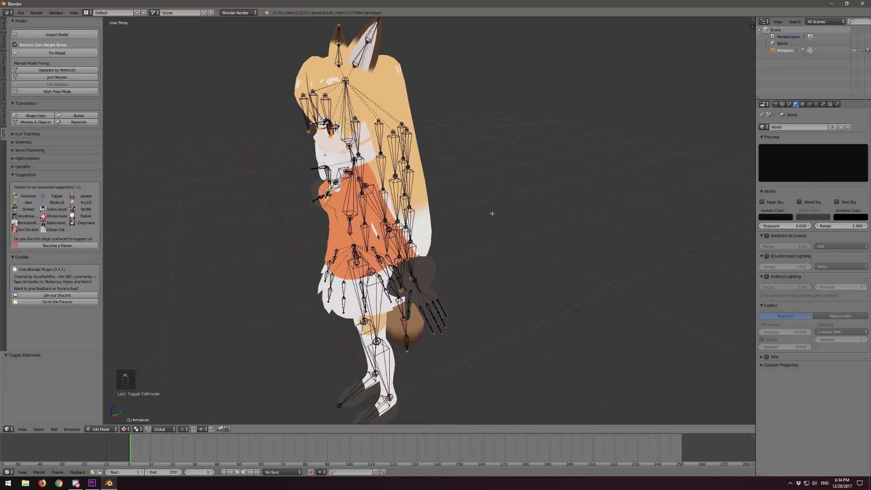
pyautogui.moveTo(432, 148); pyautogui.dragTo(375, 146, button='middle')
pyautogui.rightClick(375, 145)
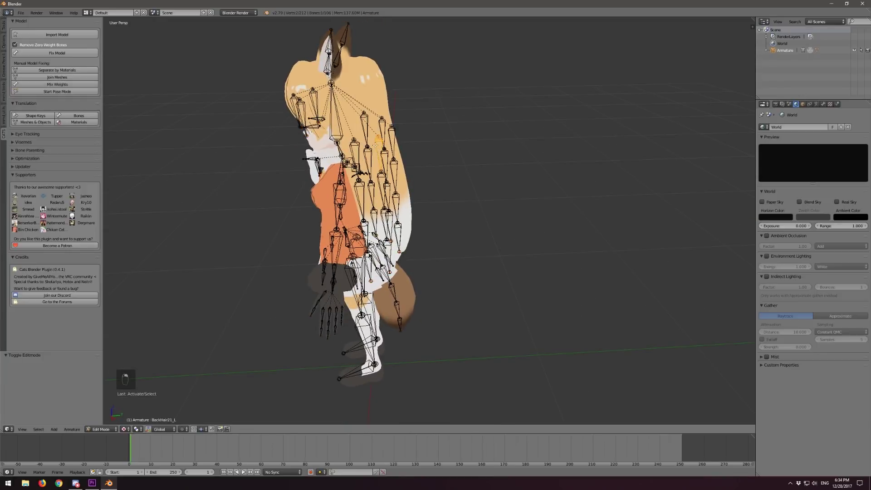
pyautogui.rightClick(386, 195)
# Select the BackHair33 and BackHair31 bones and expand the Cats Optimization panel.
pyautogui.moveTo(385, 195); pyautogui.dragTo(458, 227, button='middle')
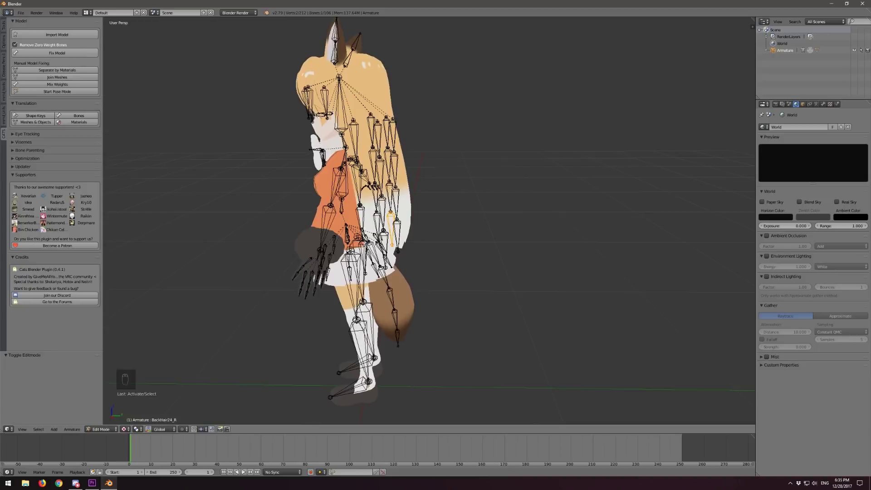
pyautogui.press('Tab')
pyautogui.press('Tab')
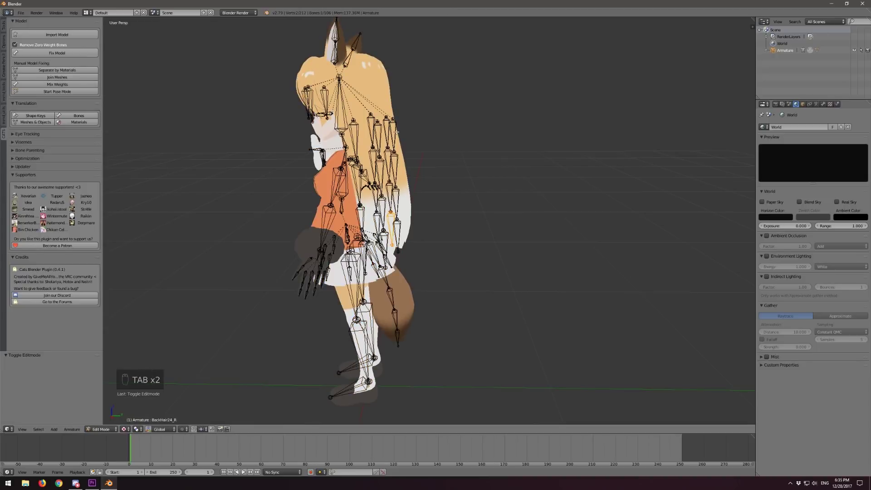
pyautogui.rightClick(397, 196)
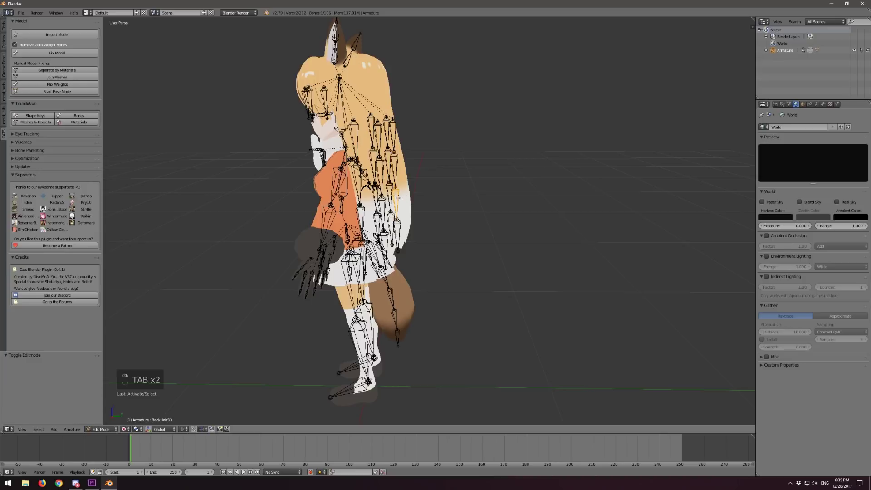
pyautogui.rightClick(397, 167)
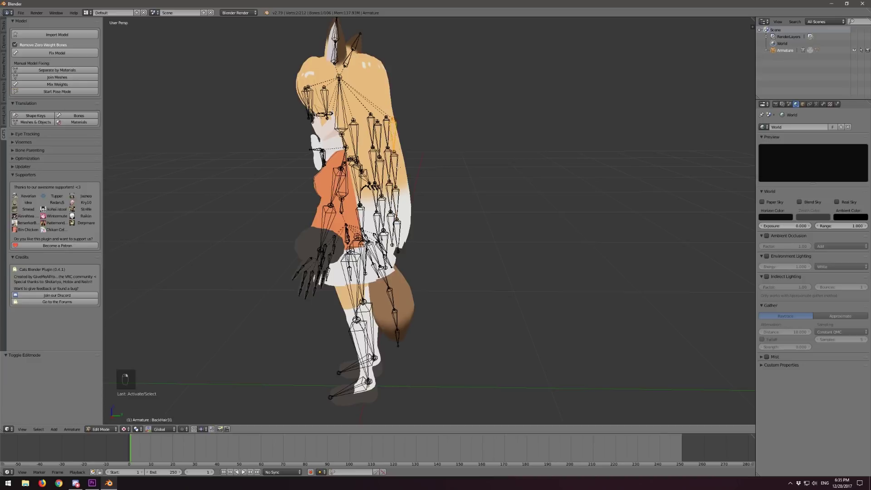
pyautogui.click(31, 158)
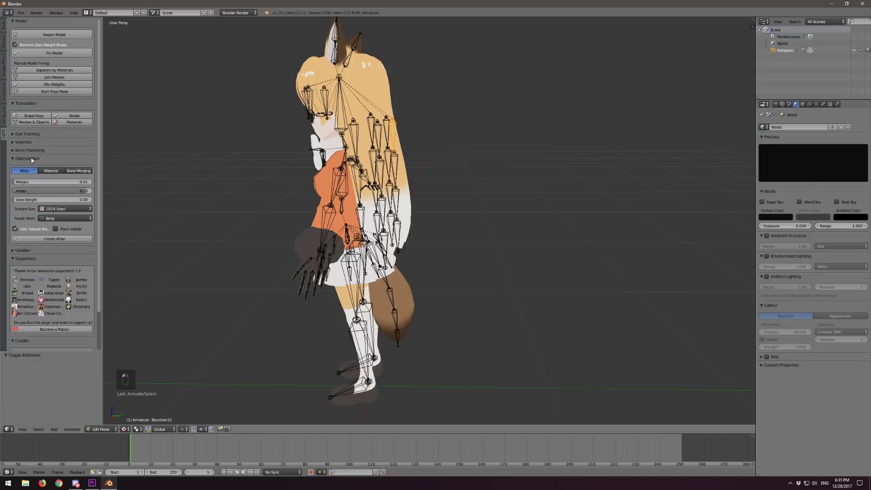
# In Bone Merging, select BackHair21_L and set To Merge to BackHair21 (5 bones).
pyautogui.click(85, 173)
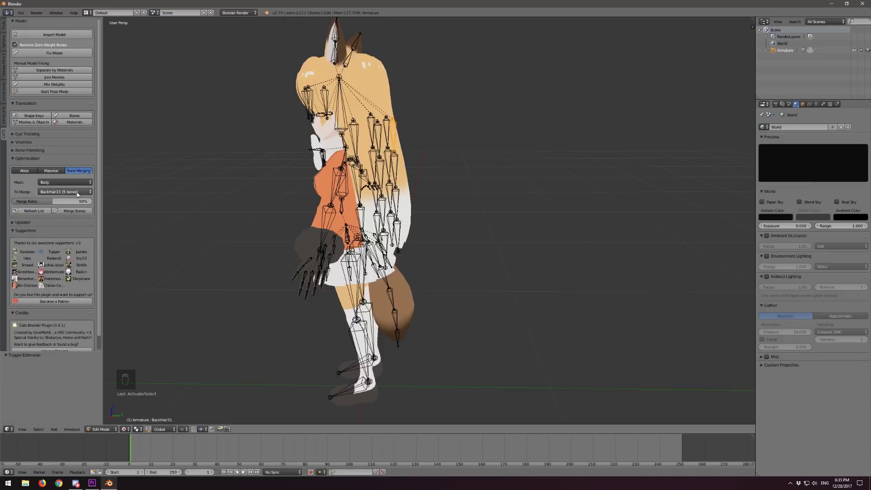
pyautogui.rightClick(382, 131)
pyautogui.click(77, 192)
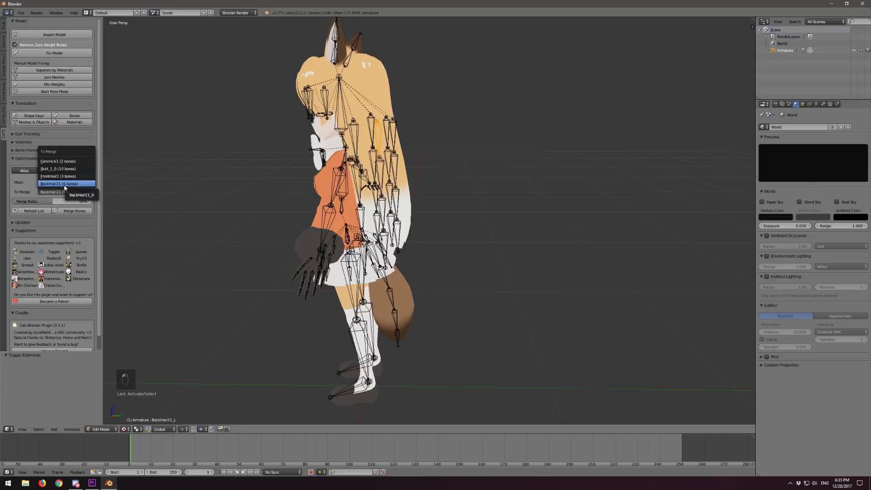
pyautogui.click(64, 184)
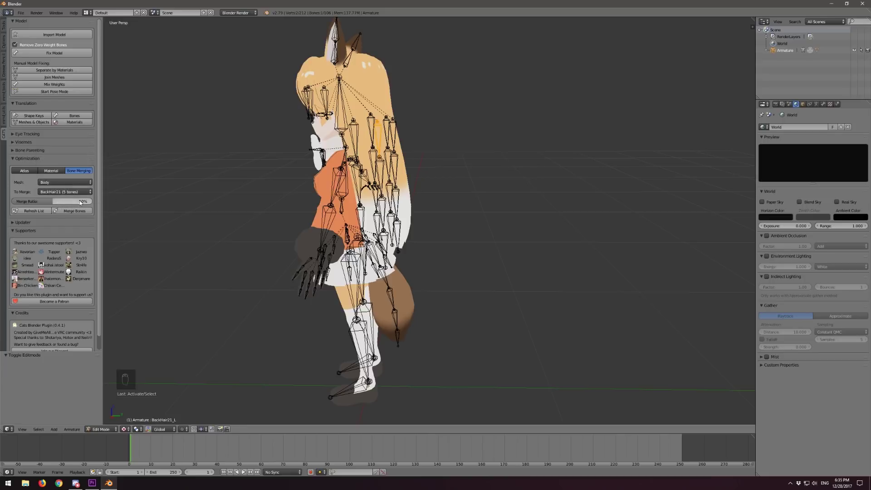
pyautogui.moveTo(219, 218); pyautogui.dragTo(273, 215, button='middle')
pyautogui.moveTo(472, 173); pyautogui.dragTo(412, 138, button='middle')
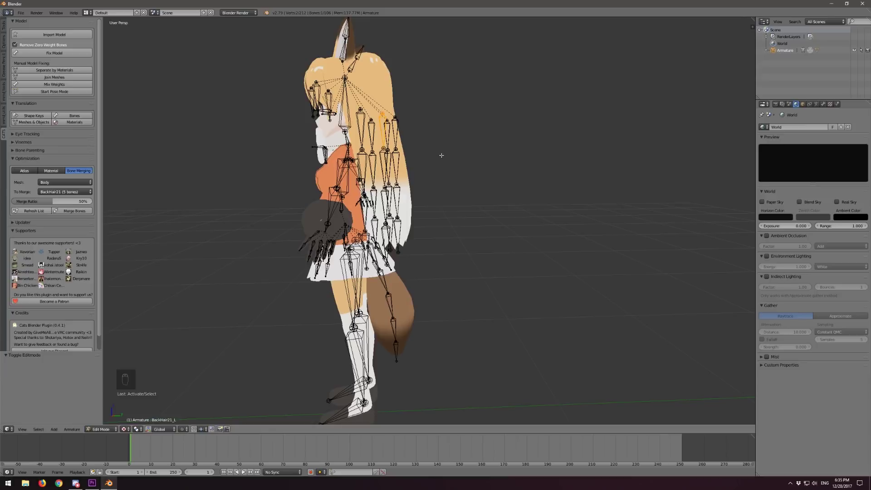
# Merge the BackHair21 bones at a 50% ratio and inspect the result.
pyautogui.click(83, 210)
pyautogui.moveTo(449, 172); pyautogui.dragTo(393, 213, button='middle')
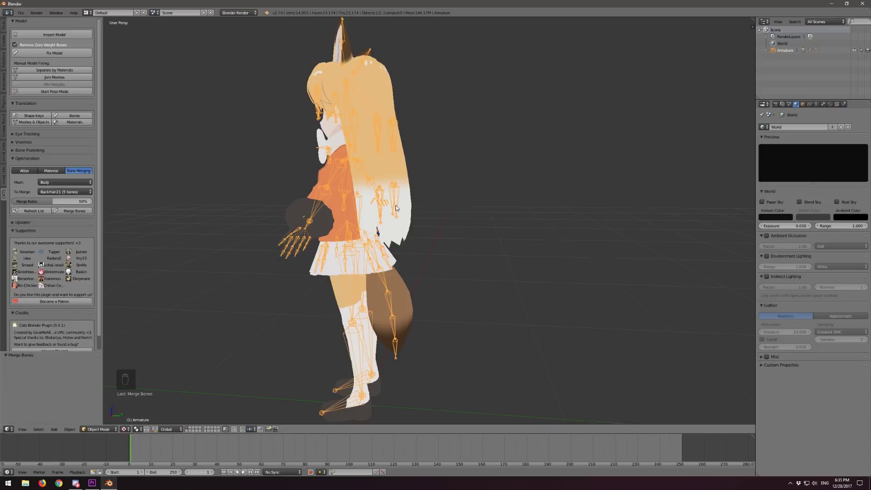
pyautogui.moveTo(465, 193)
pyautogui.mouseDown(button='middle')
pyautogui.moveTo(437, 200)
pyautogui.moveTo(462, 190)
pyautogui.mouseUp(button='middle')
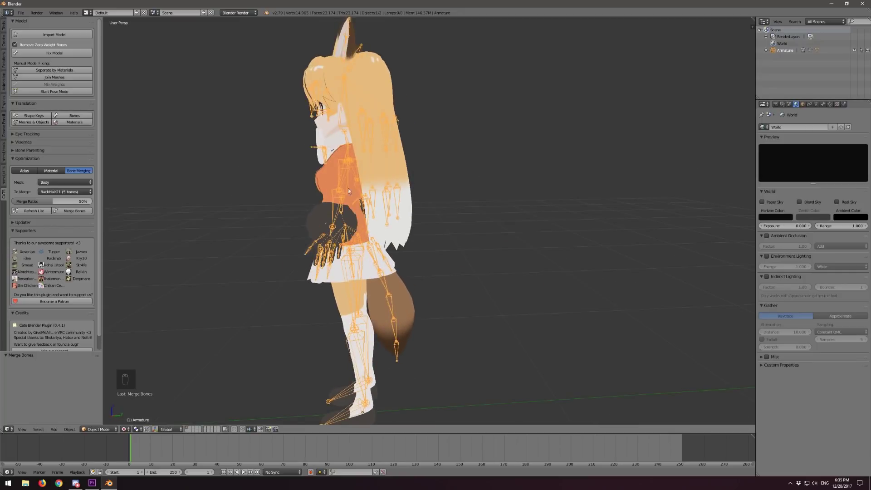
pyautogui.moveTo(430, 175)
pyautogui.mouseDown(button='middle')
pyautogui.moveTo(467, 173)
pyautogui.moveTo(434, 181)
pyautogui.mouseUp(button='middle')
pyautogui.moveTo(390, 152); pyautogui.dragTo(368, 272, button='middle')
pyautogui.scroll(2, 443, 144)
pyautogui.scroll(-1, 443, 144)
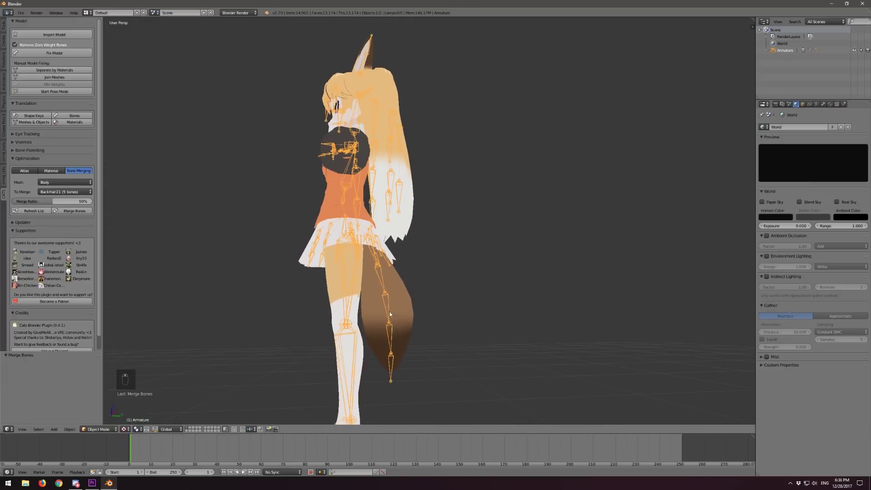
# Choose BackHair21 again in the To Merge list.
pyautogui.click(59, 192)
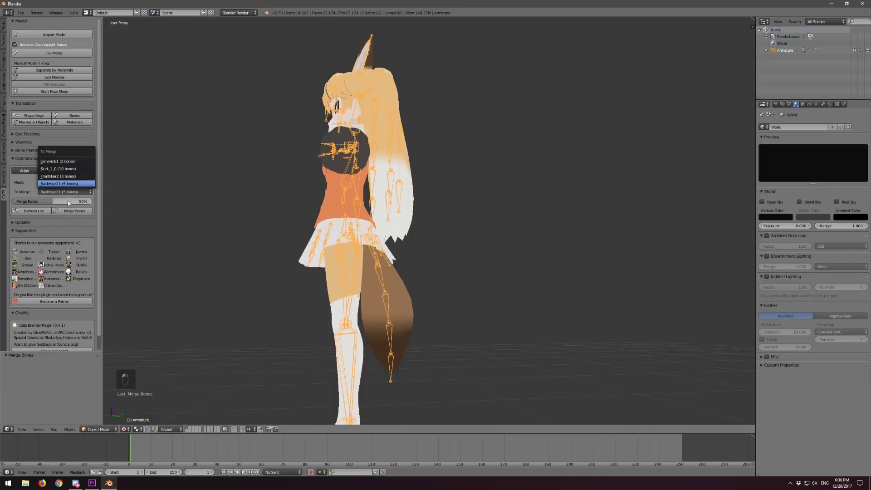
pyautogui.click(75, 195)
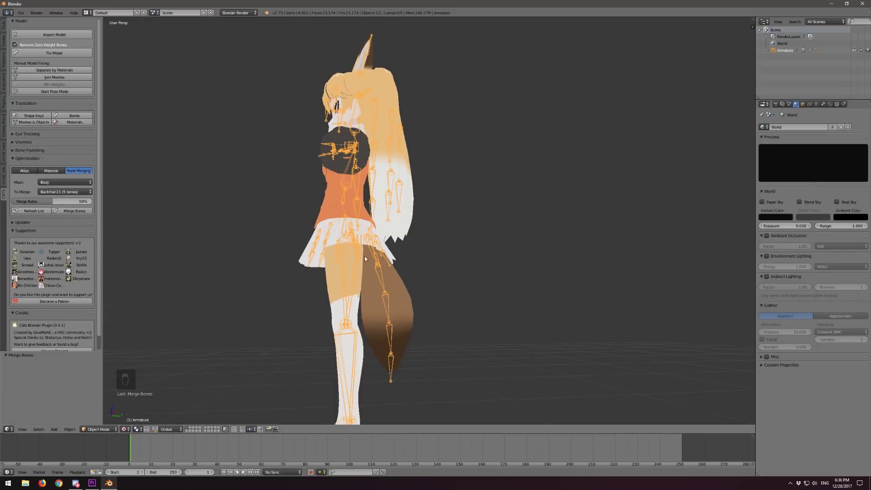
pyautogui.moveTo(384, 391); pyautogui.dragTo(265, 322, button='middle')
pyautogui.moveTo(281, 322); pyautogui.dragTo(272, 323, button='middle')
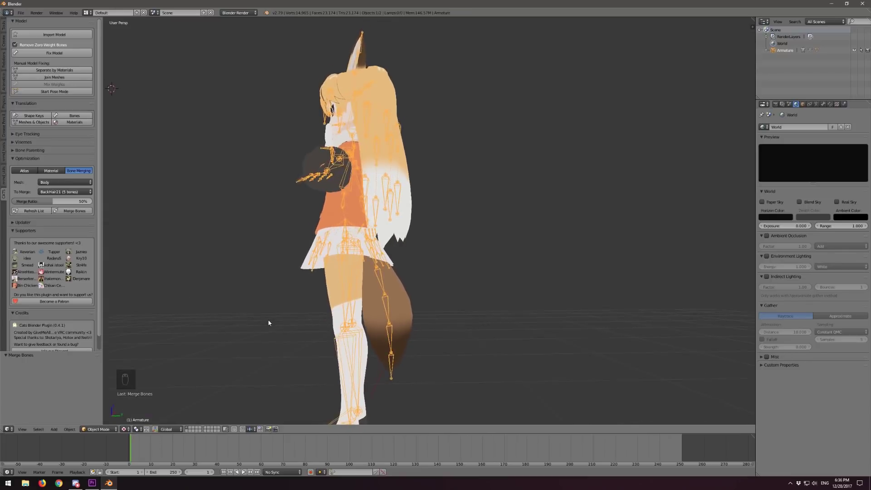
# In Edit Mode, remove the Tail2 bone with Mix Weights, folding its weights into its parent.
pyautogui.press('Tab')
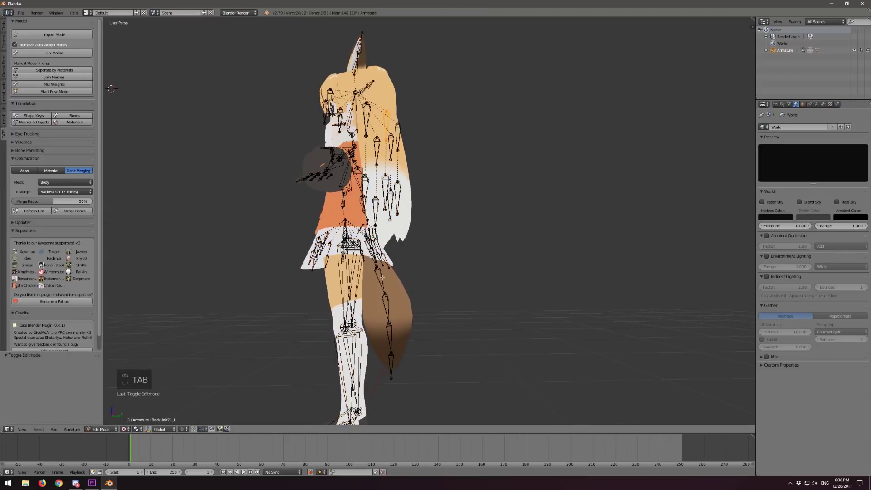
pyautogui.rightClick(378, 277)
pyautogui.moveTo(454, 310); pyautogui.dragTo(458, 292, button='middle')
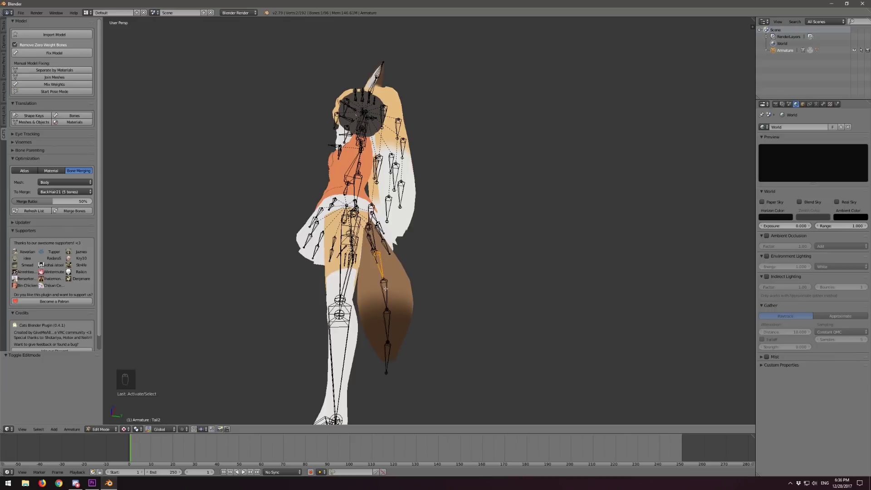
pyautogui.moveTo(435, 264); pyautogui.dragTo(439, 277, button='middle')
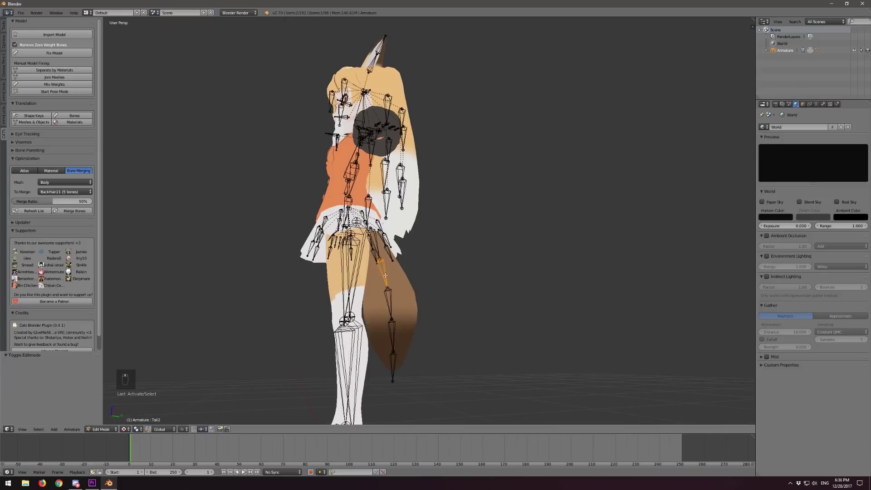
pyautogui.click(74, 86)
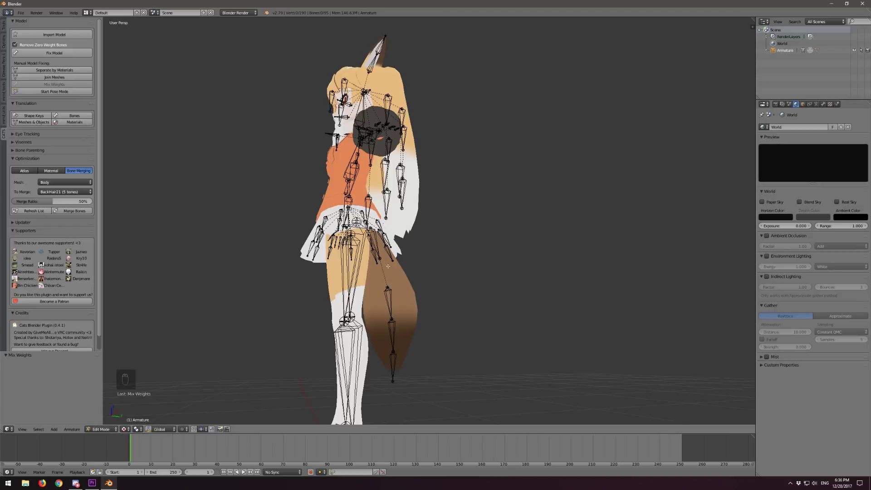
# Remove the Tail4 bone with Mix Weights, then return the armature to Object Mode.
pyautogui.rightClick(395, 334)
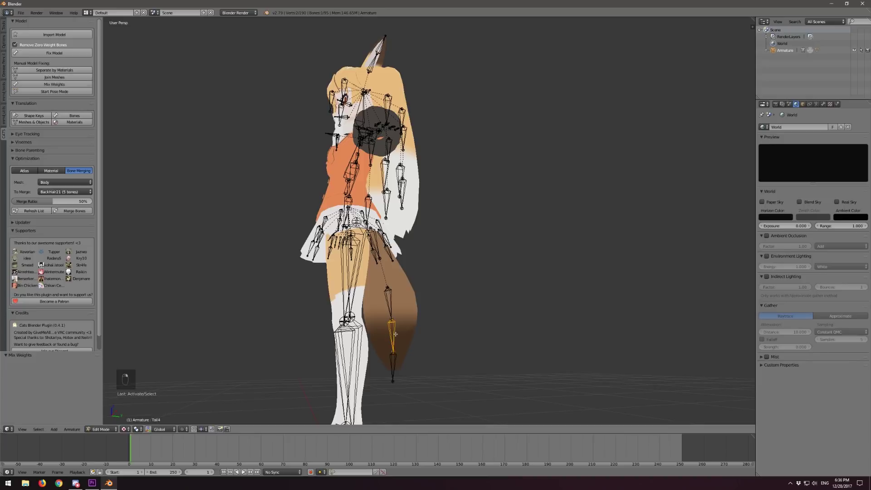
pyautogui.click(53, 84)
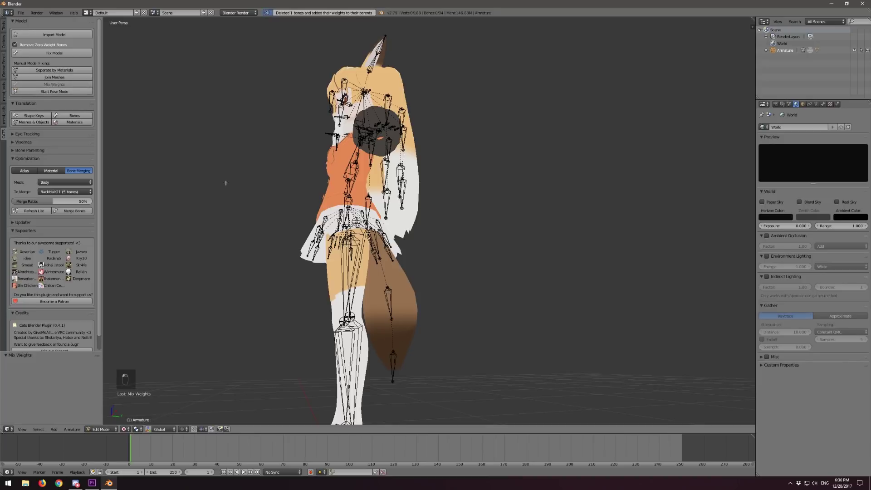
pyautogui.moveTo(459, 338); pyautogui.dragTo(445, 360, button='middle')
pyautogui.scroll(3, 536, 357)
pyautogui.scroll(-2, 453, 361)
pyautogui.scroll(1, 452, 360)
pyautogui.scroll(-1, 452, 359)
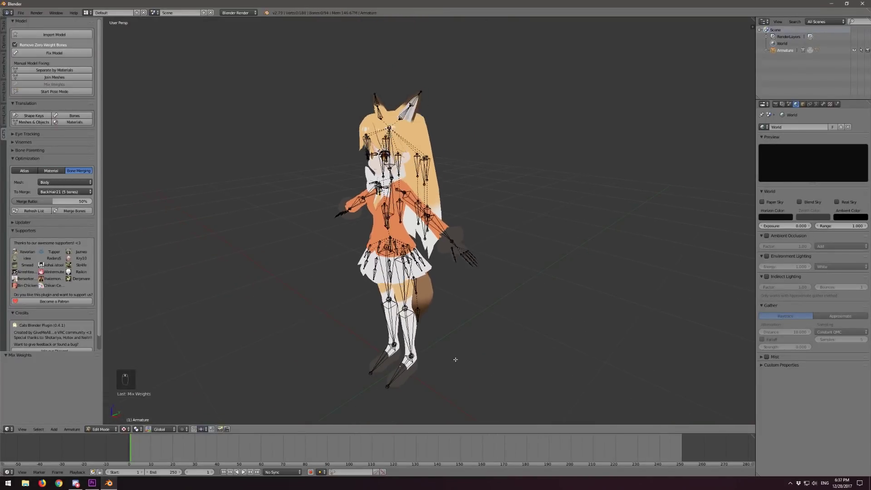
pyautogui.moveTo(442, 345); pyautogui.dragTo(430, 331, button='middle')
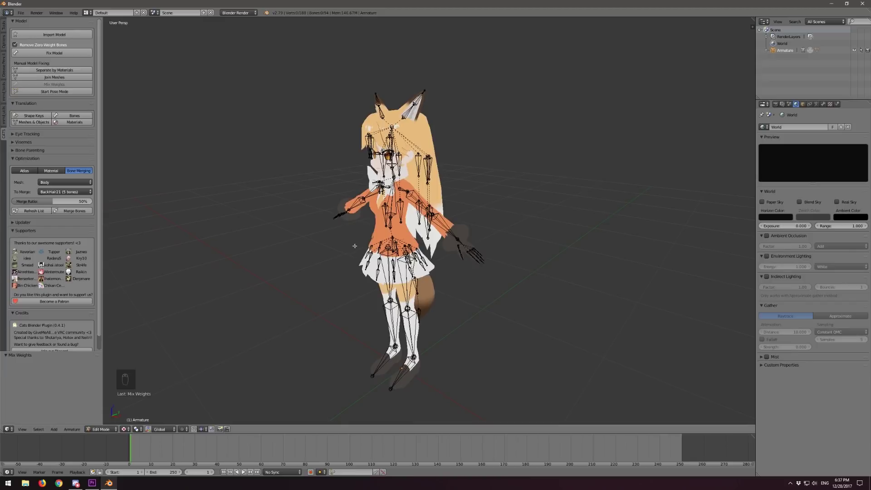
pyautogui.press('Tab')
# Return to a front view of the Object Mode model and collapse the Cats Optimization section.
pyautogui.moveTo(338, 250); pyautogui.dragTo(351, 237, button='middle')
pyautogui.scroll(5, 351, 237)
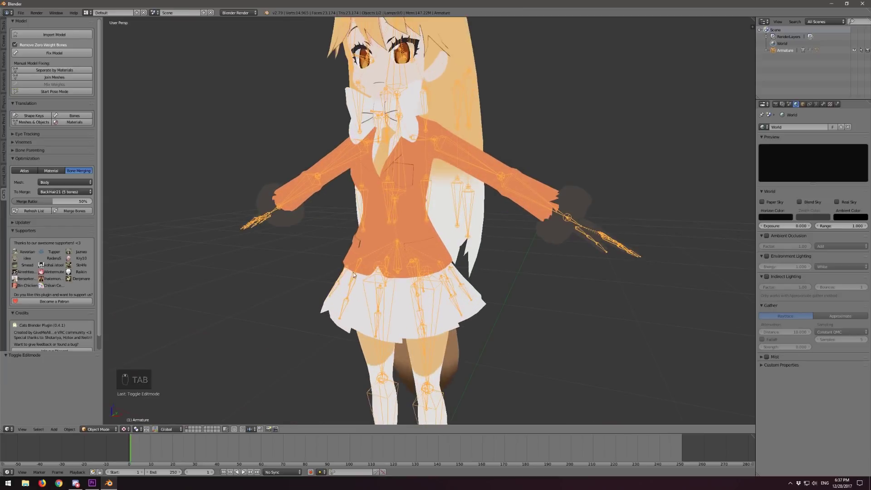
pyautogui.moveTo(371, 317); pyautogui.dragTo(345, 290, button='middle')
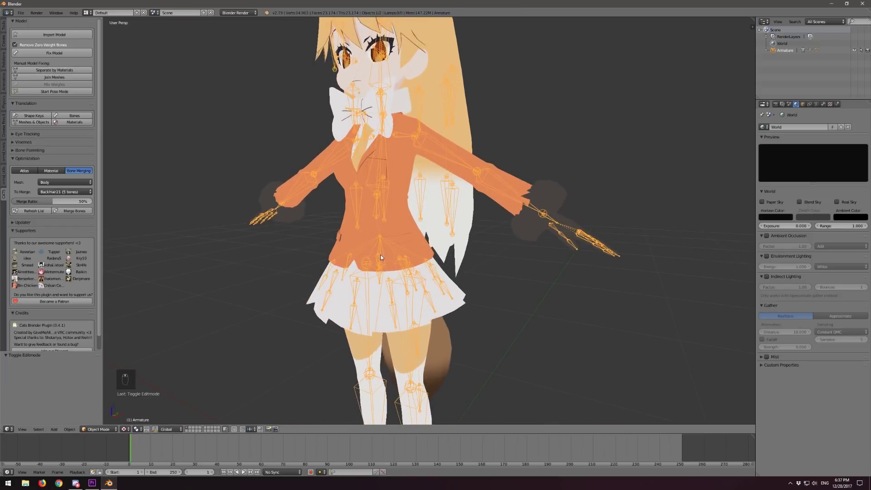
pyautogui.scroll(1, 382, 257)
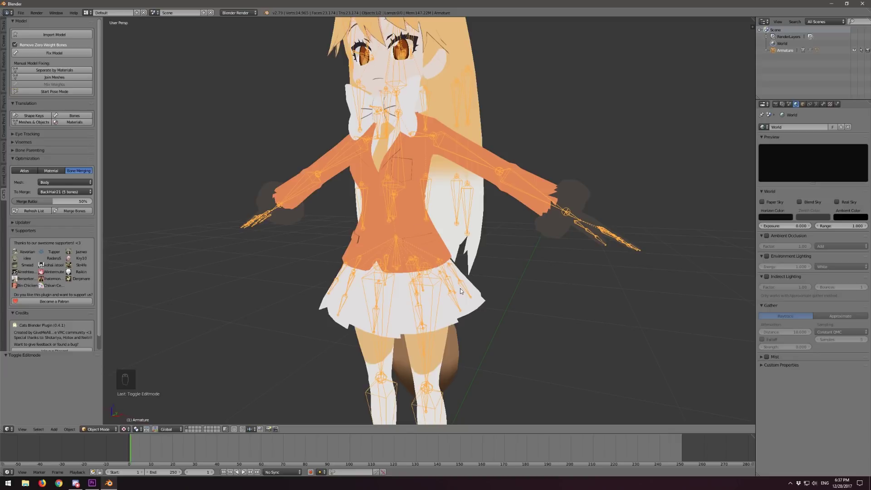
pyautogui.moveTo(494, 274); pyautogui.dragTo(489, 271, button='middle')
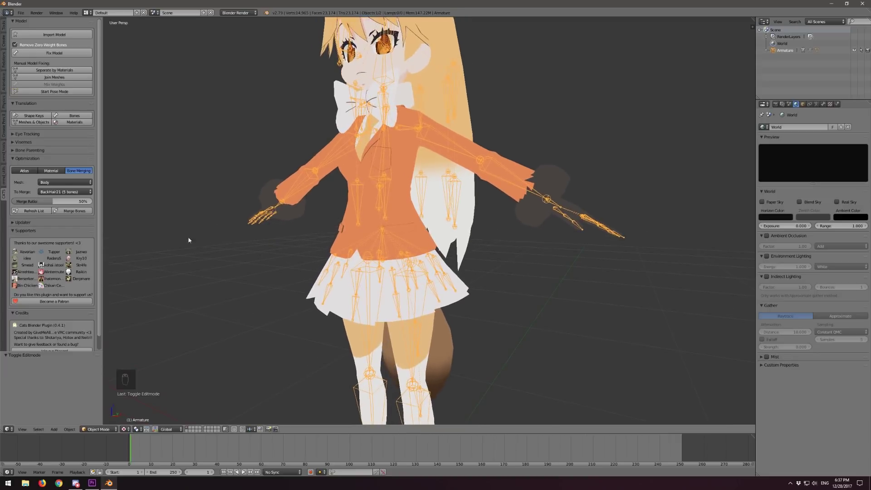
pyautogui.click(33, 159)
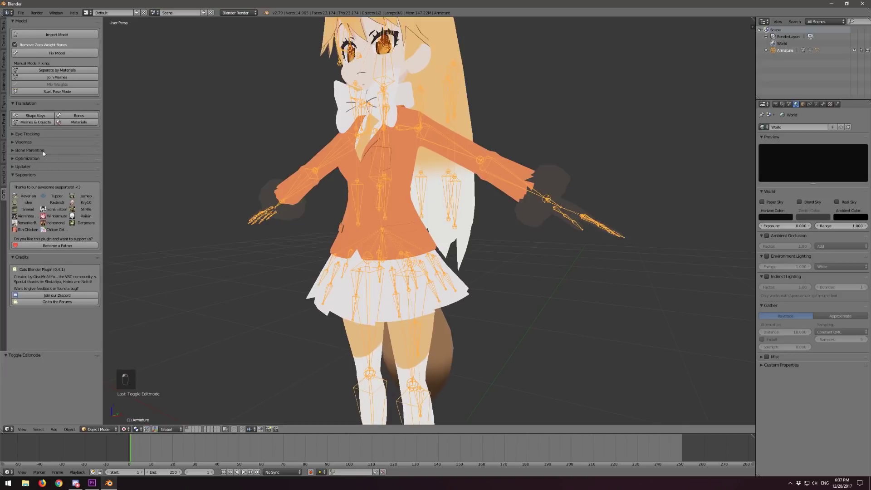
# Refresh the Bone Parenting list, pick Skirt_1_0 (10 bones) and parent them under a new root.
pyautogui.click(28, 150)
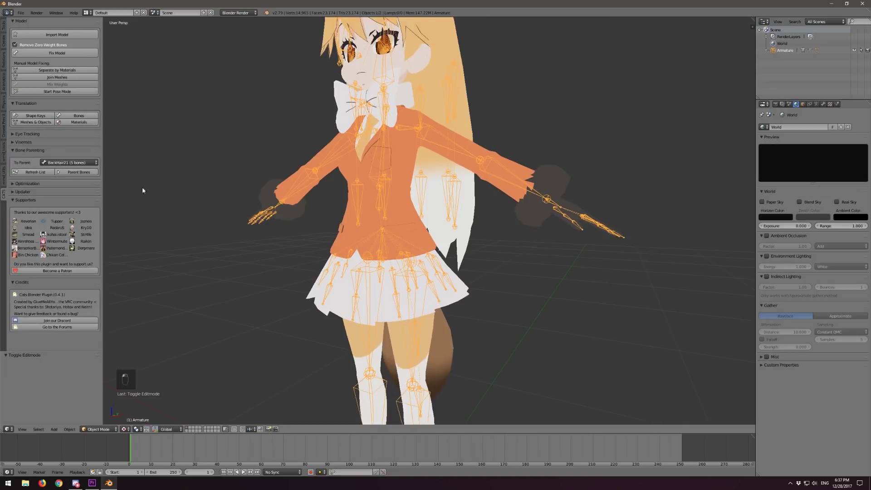
pyautogui.click(78, 183)
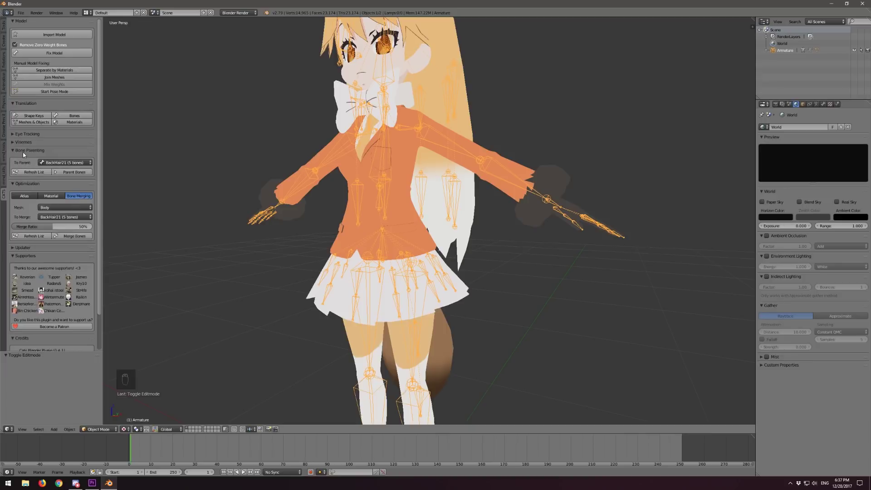
pyautogui.click(29, 172)
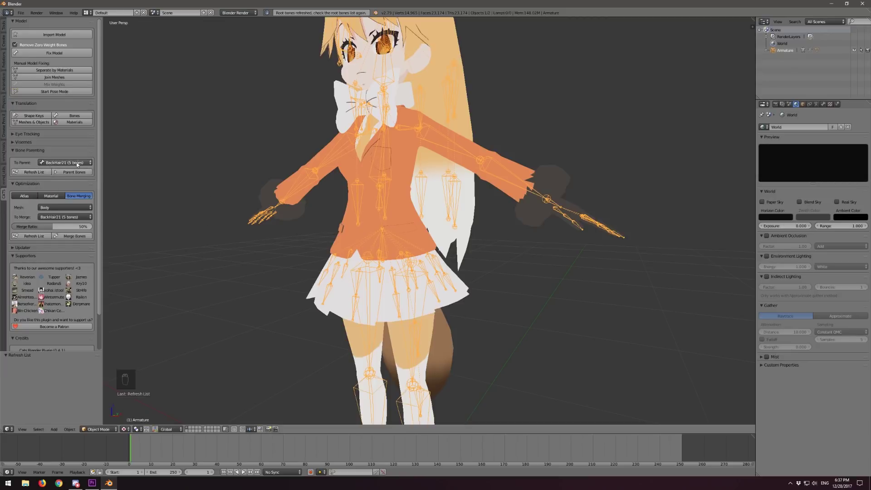
pyautogui.click(78, 164)
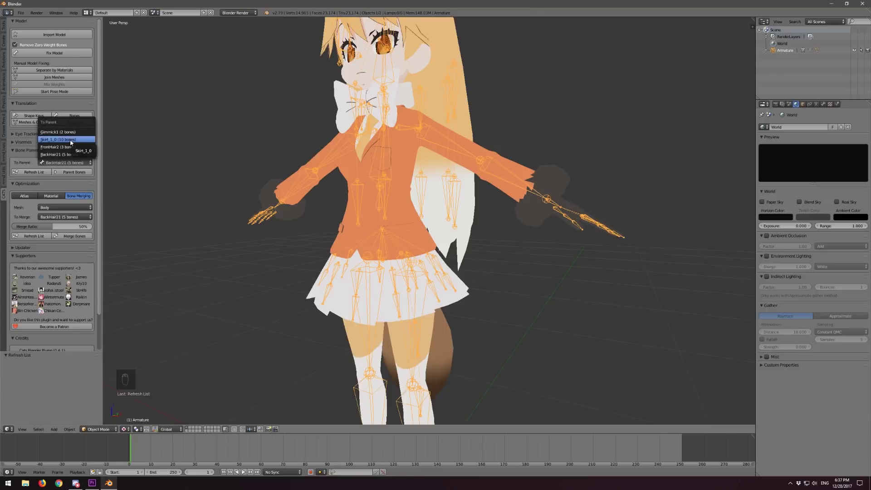
pyautogui.click(54, 140)
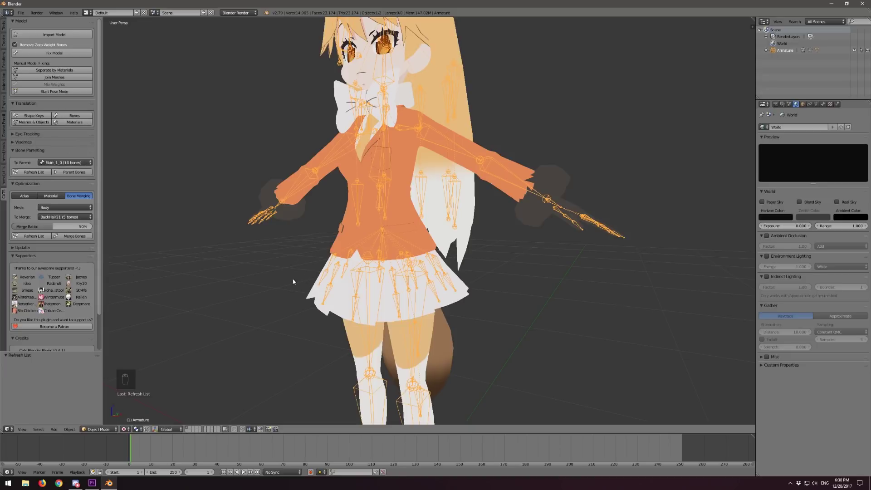
pyautogui.click(79, 173)
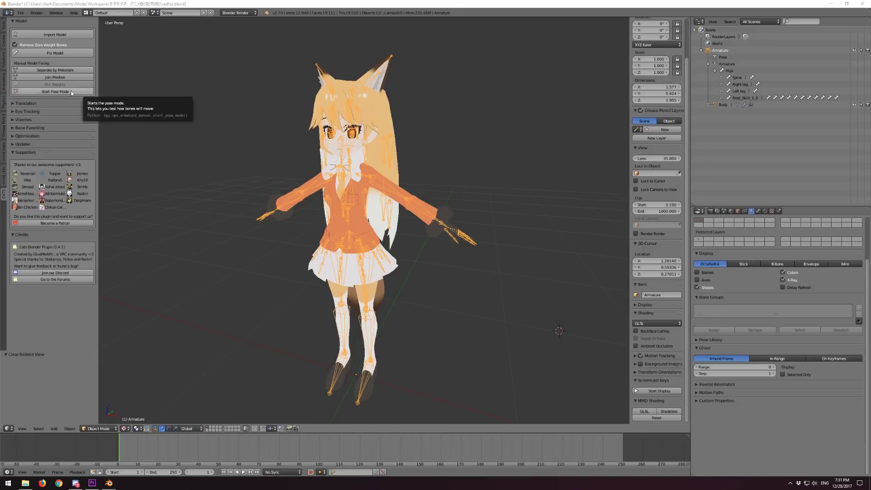
# Test-rotate the Left arm bone in pose mode, then stop pose mode.
pyautogui.click(55, 91)
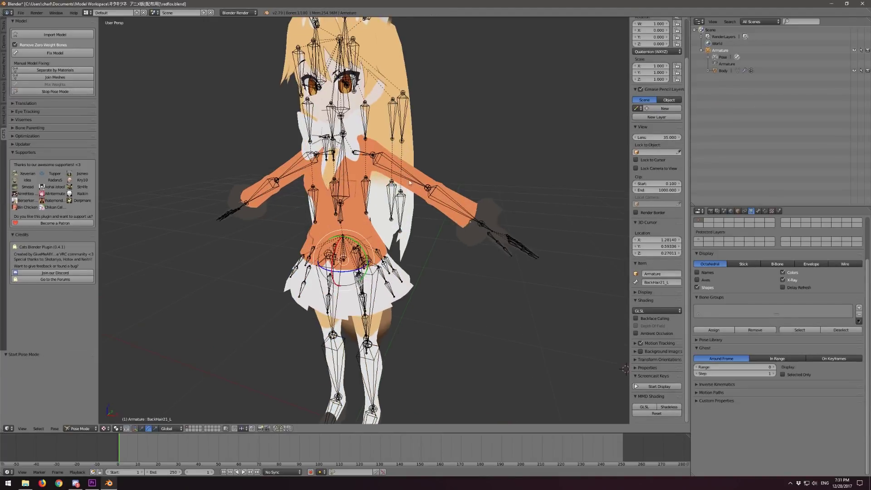
pyautogui.rightClick(388, 164)
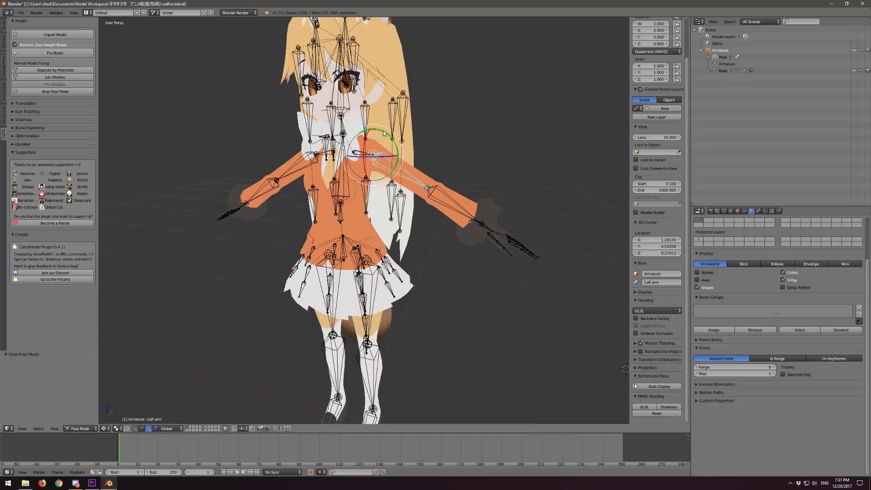
pyautogui.moveTo(383, 133); pyautogui.dragTo(405, 159)
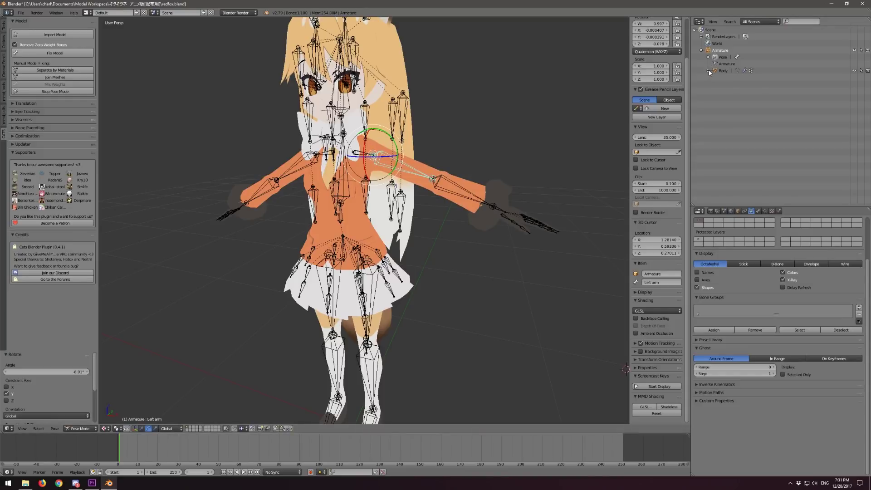
pyautogui.click(61, 93)
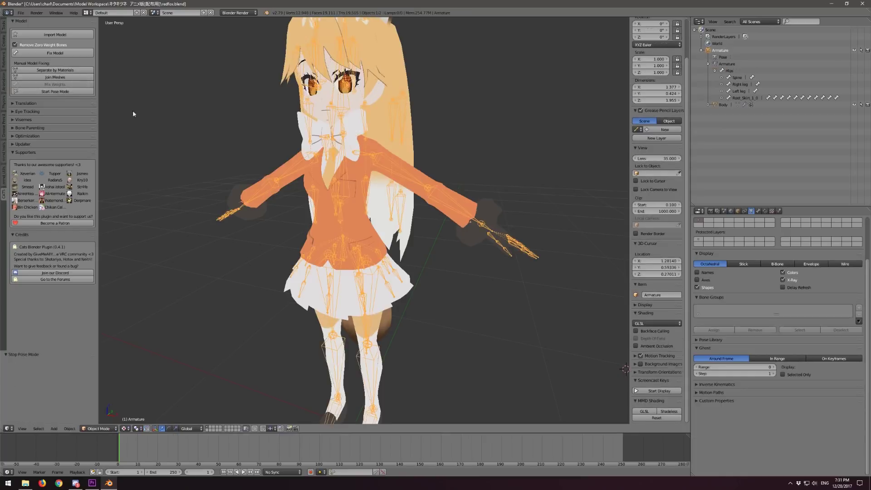
# Expand Spine, Chest, Left shoulder, Left arm, Left elbow and Left wrist in the Outliner.
pyautogui.click(721, 78)
pyautogui.click(728, 84)
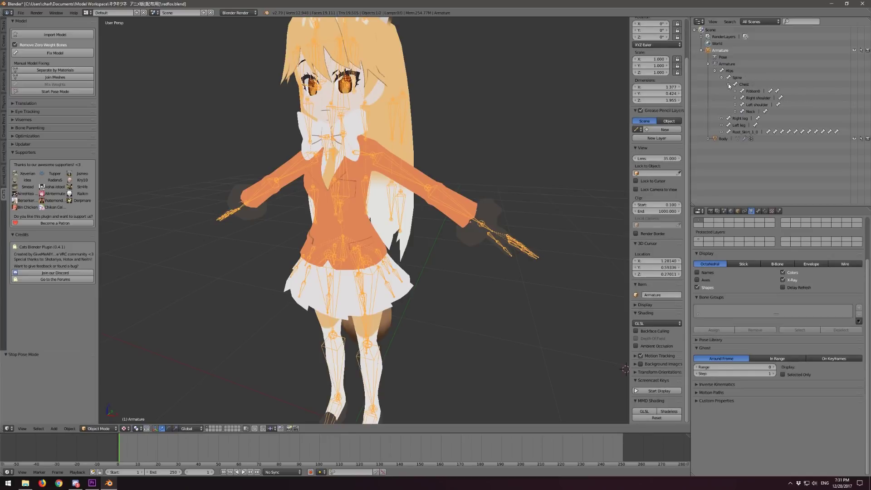
pyautogui.click(736, 105)
pyautogui.click(742, 112)
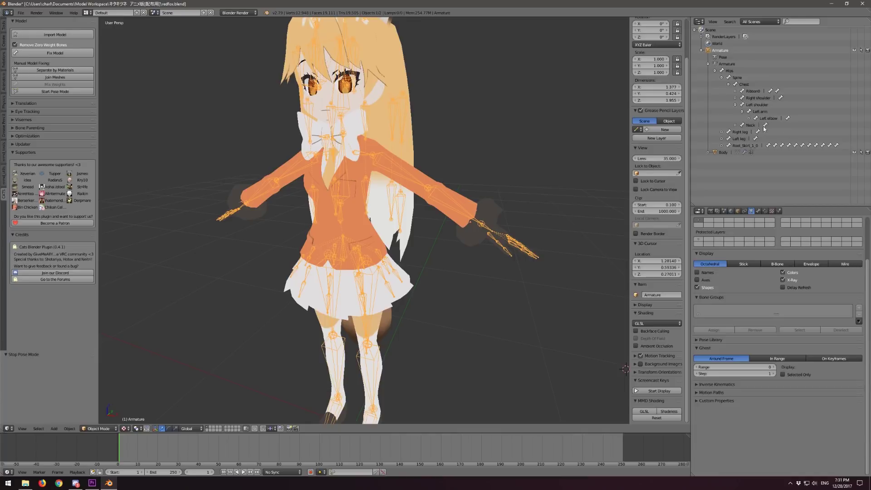
pyautogui.click(748, 119)
pyautogui.click(755, 125)
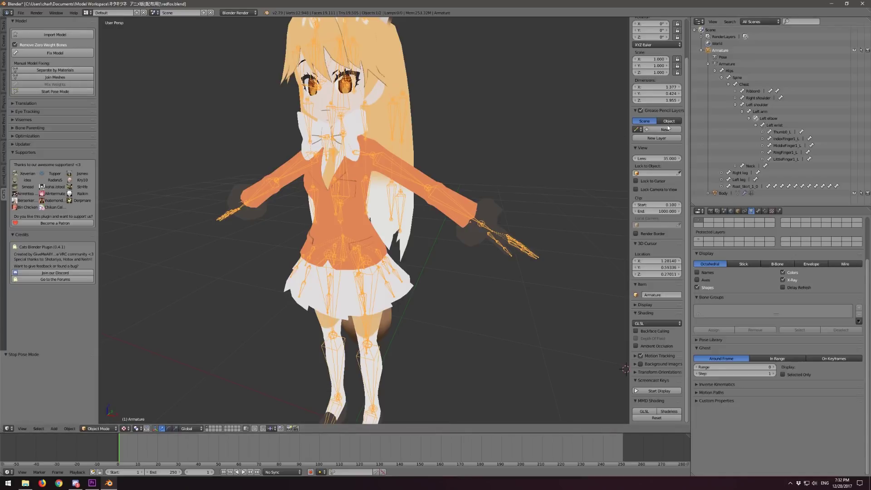
# In Edit Mode, delete Tail4 with Cats Mix Weights, deselect all, and return to Object Mode.
pyautogui.press('Tab')
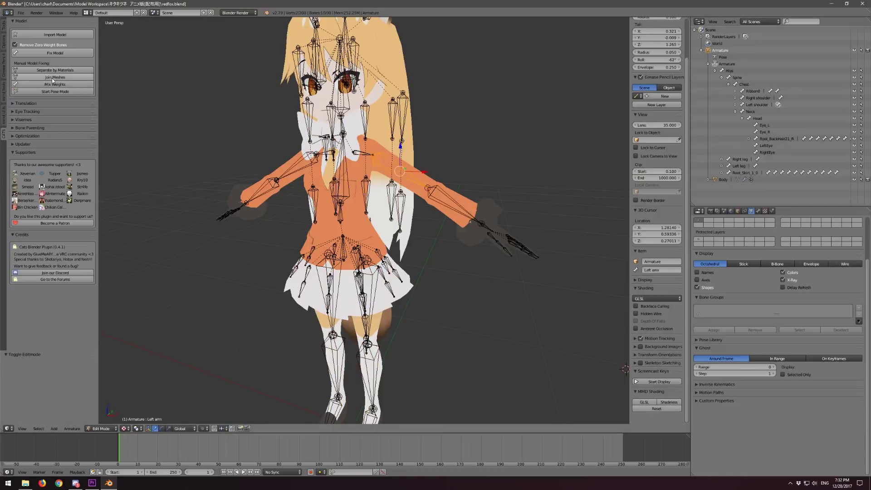
pyautogui.press('Tab')
pyautogui.moveTo(492, 268); pyautogui.dragTo(434, 325, button='middle')
pyautogui.press('Tab')
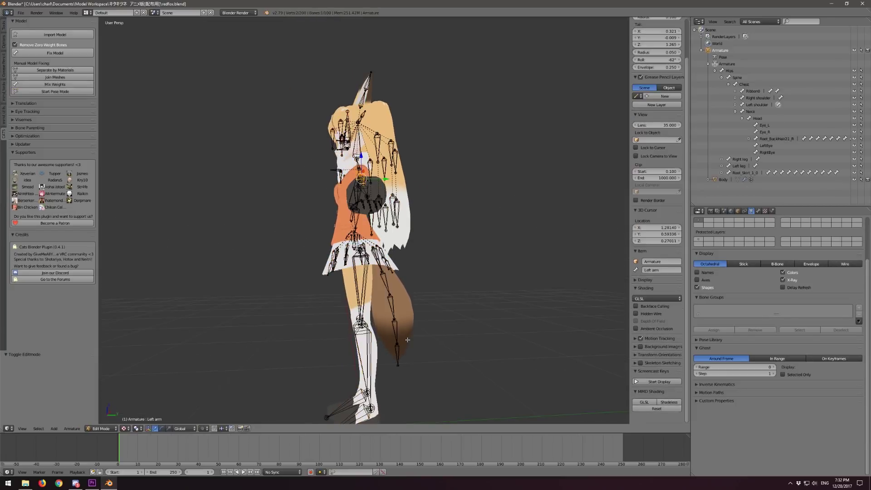
pyautogui.rightClick(396, 331)
pyautogui.click(55, 85)
pyautogui.press('a')
pyautogui.moveTo(274, 210); pyautogui.dragTo(318, 212, button='middle')
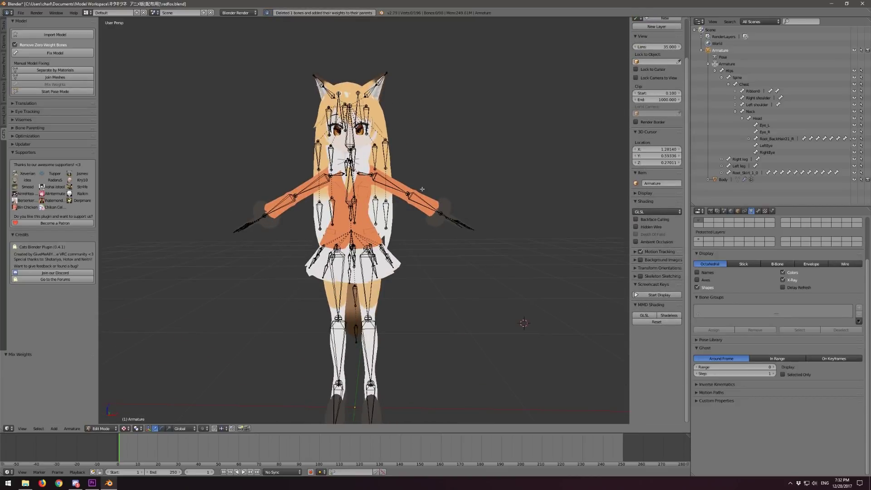
pyautogui.press('Tab')
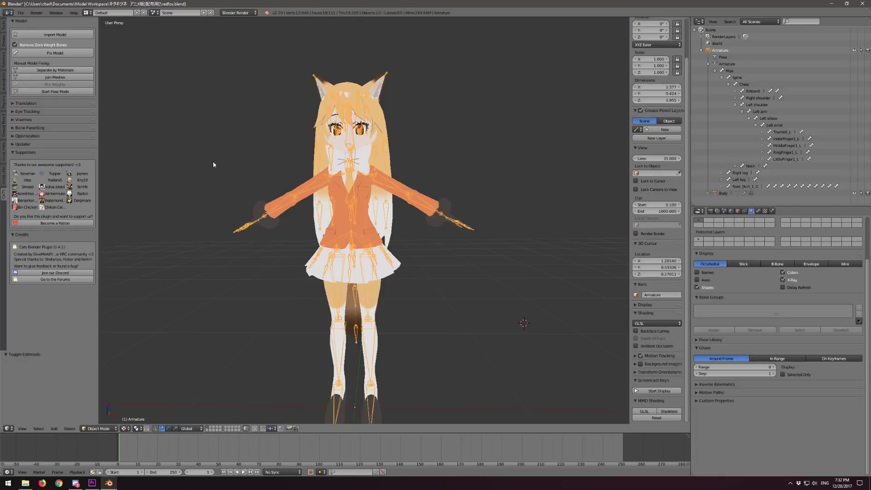
# In pose mode, test-rotate the Gimmick1_R ear bone and the right elbow.
pyautogui.click(69, 91)
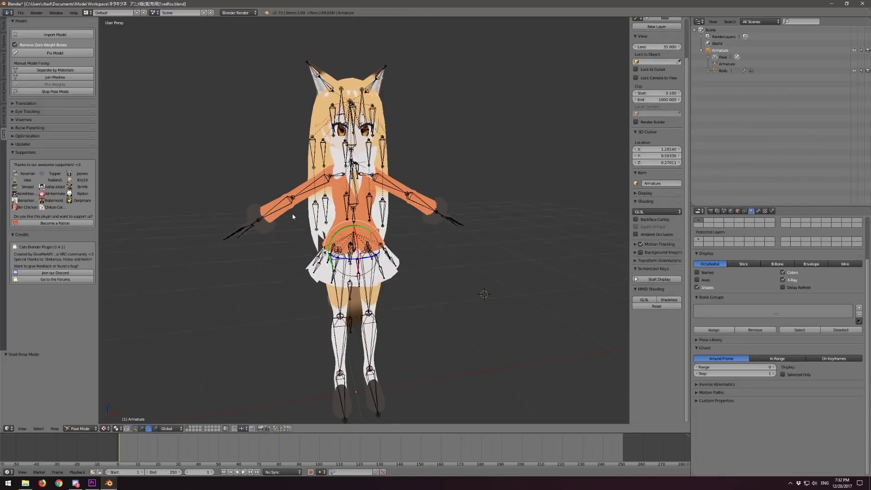
pyautogui.rightClick(329, 92)
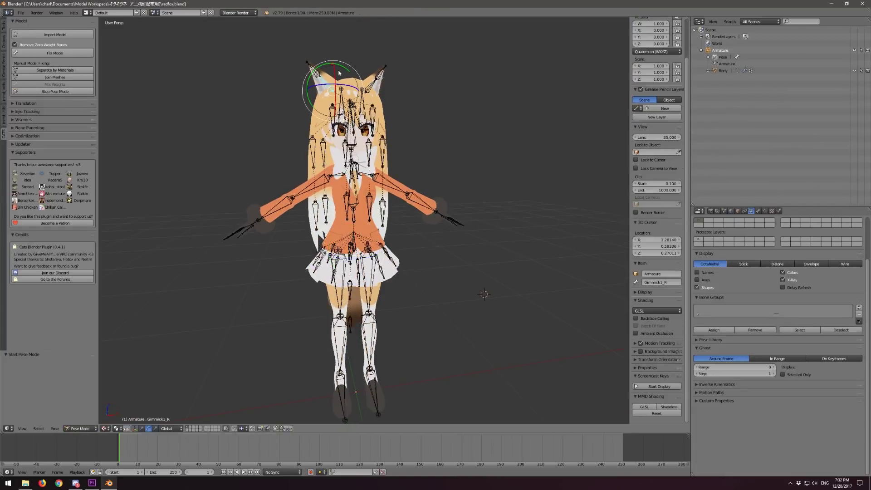
pyautogui.moveTo(339, 69); pyautogui.dragTo(340, 71)
pyautogui.rightClick(278, 212)
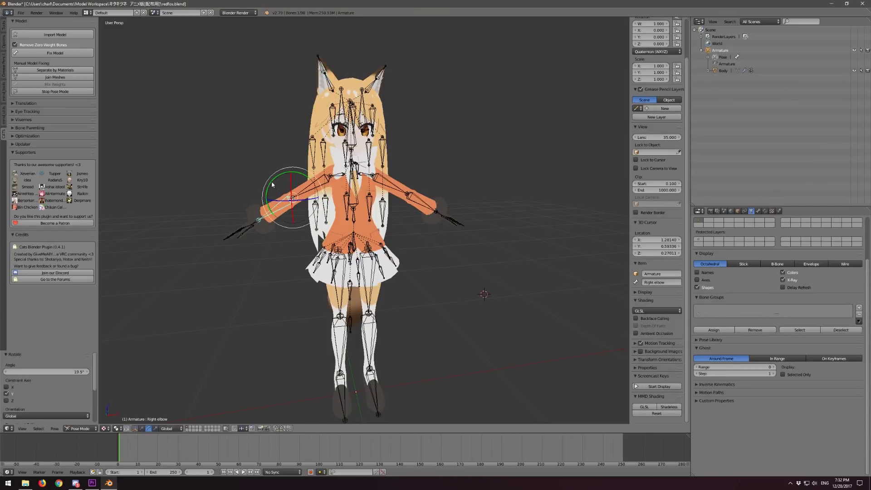
pyautogui.press('r')
pyautogui.click(282, 180)
# Bend the right knee and rotate Tail1 on the X axis, then leave pose mode.
pyautogui.rightClick(320, 311)
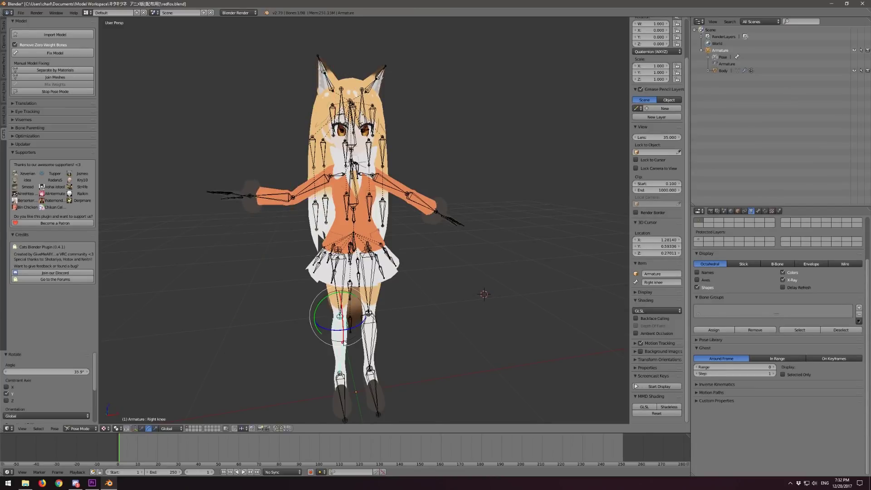
pyautogui.moveTo(320, 310)
pyautogui.mouseDown()
pyautogui.moveTo(325, 299)
pyautogui.moveTo(336, 313)
pyautogui.moveTo(330, 297)
pyautogui.mouseUp()
pyautogui.moveTo(330, 297); pyautogui.dragTo(385, 260, button='middle')
pyautogui.rightClick(385, 261)
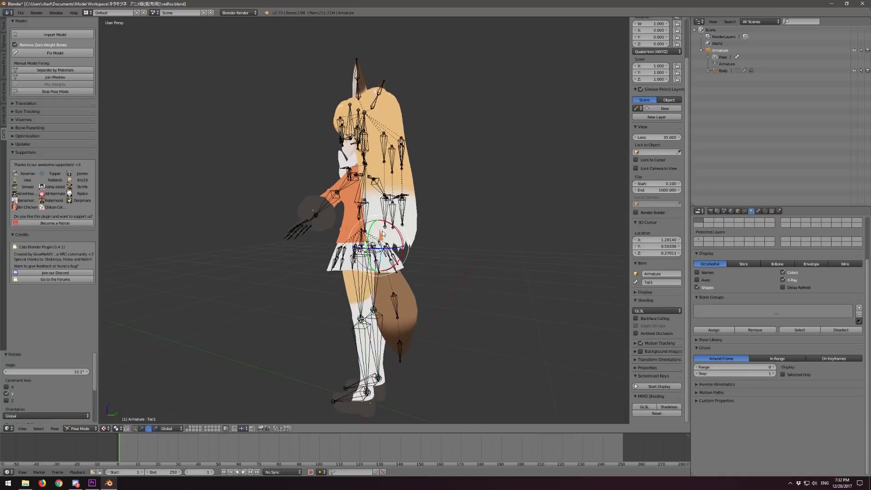
pyautogui.press('r')
pyautogui.press('x')
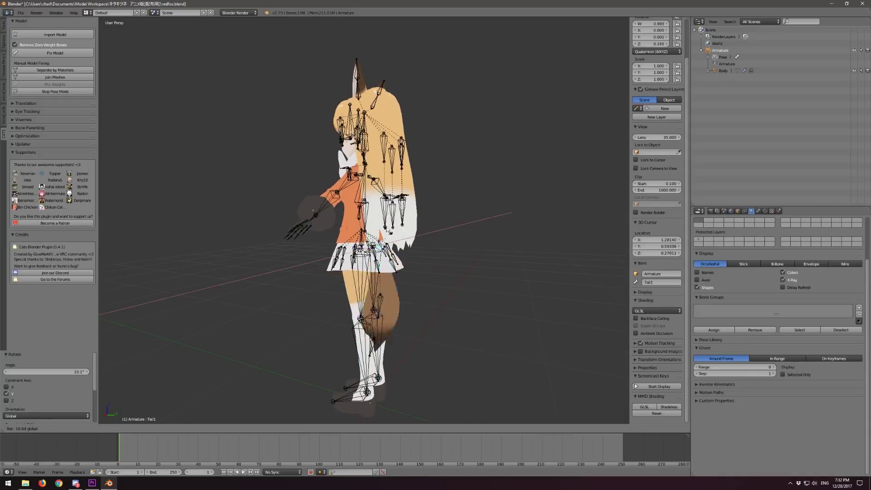
pyautogui.click(378, 237)
pyautogui.moveTo(241, 220); pyautogui.dragTo(329, 236, button='middle')
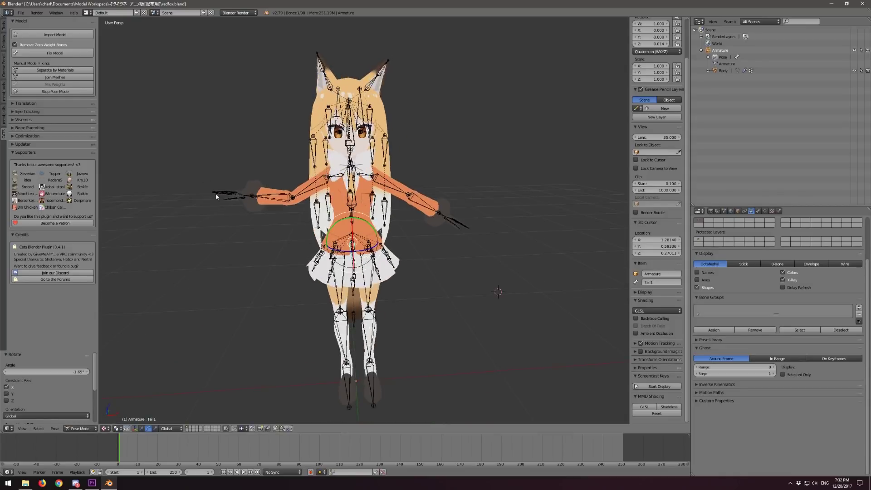
pyautogui.click(59, 92)
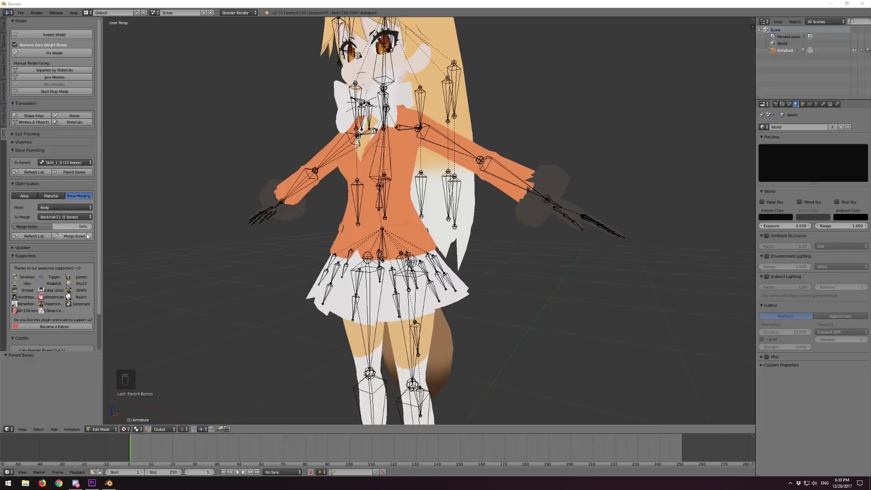
# Set To Parent to BackHair21, run Parent Bones, and expand Armature in the Outliner.
pyautogui.click(79, 162)
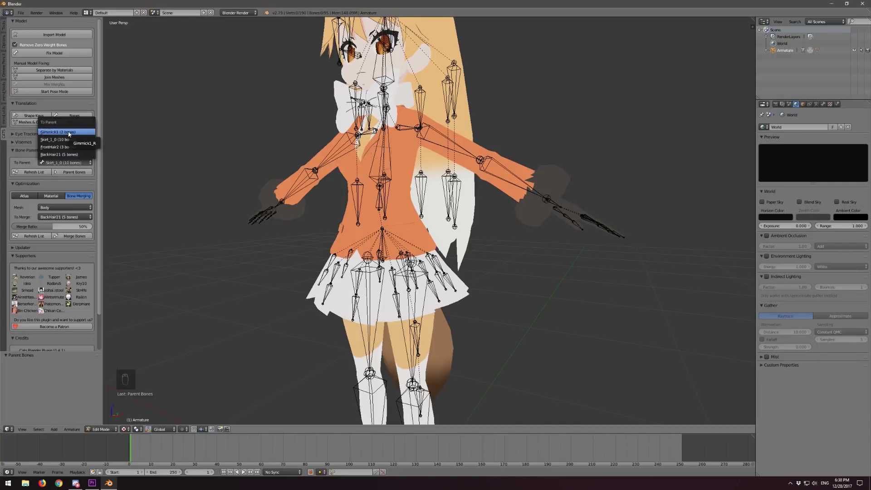
pyautogui.moveTo(155, 155); pyautogui.dragTo(233, 184, button='middle')
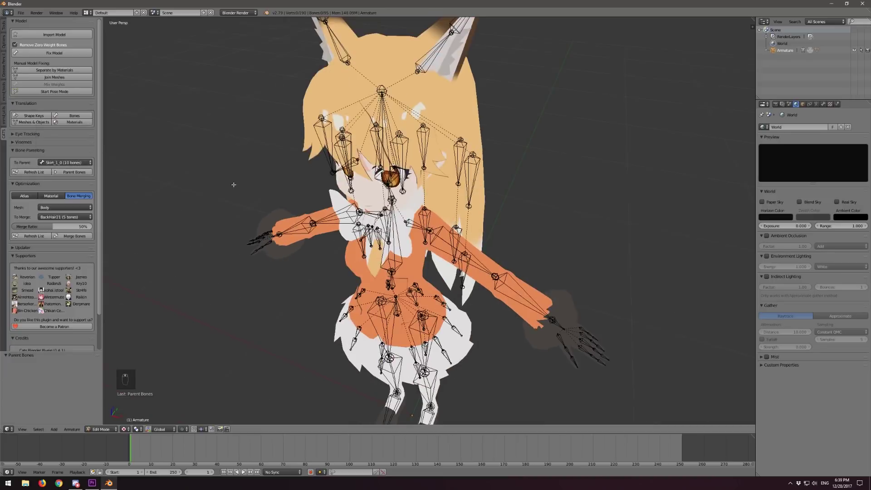
pyautogui.scroll(-2, 428, 221)
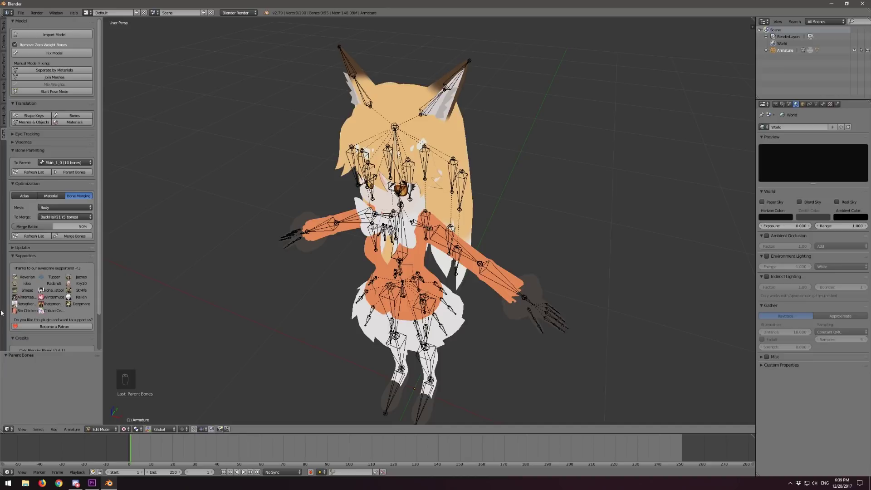
pyautogui.moveTo(286, 197); pyautogui.dragTo(280, 181, button='middle')
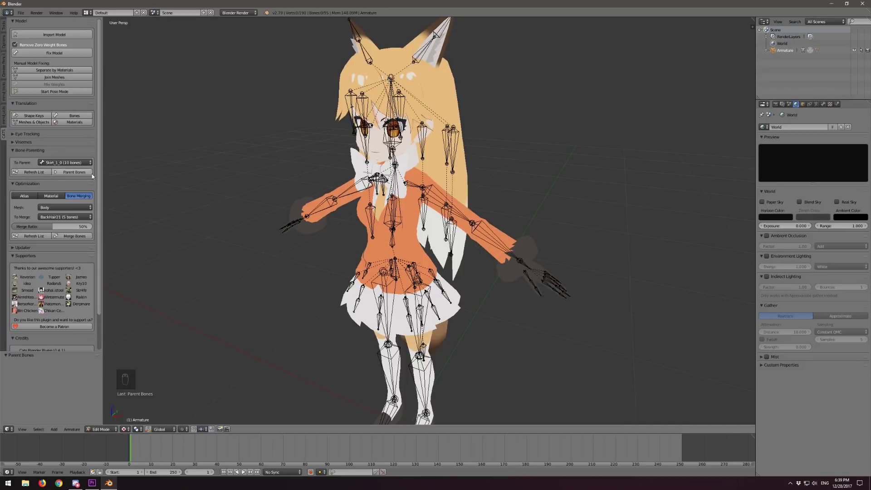
pyautogui.click(70, 163)
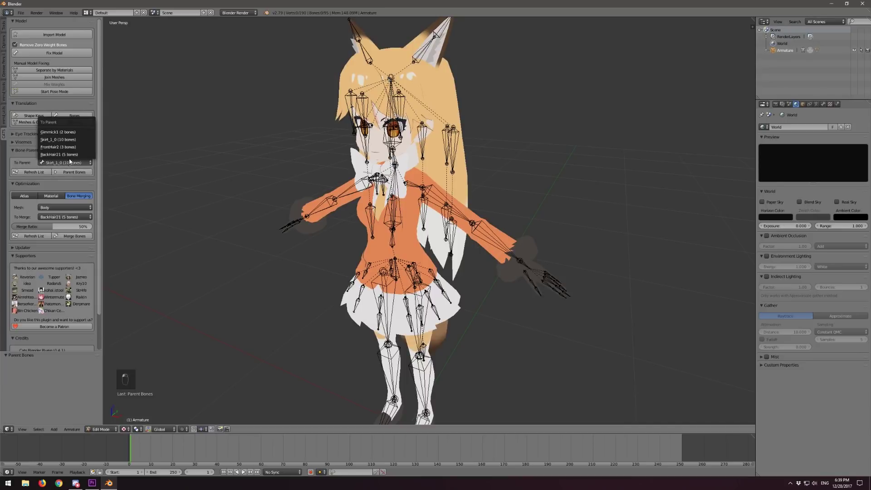
pyautogui.click(59, 155)
pyautogui.click(72, 163)
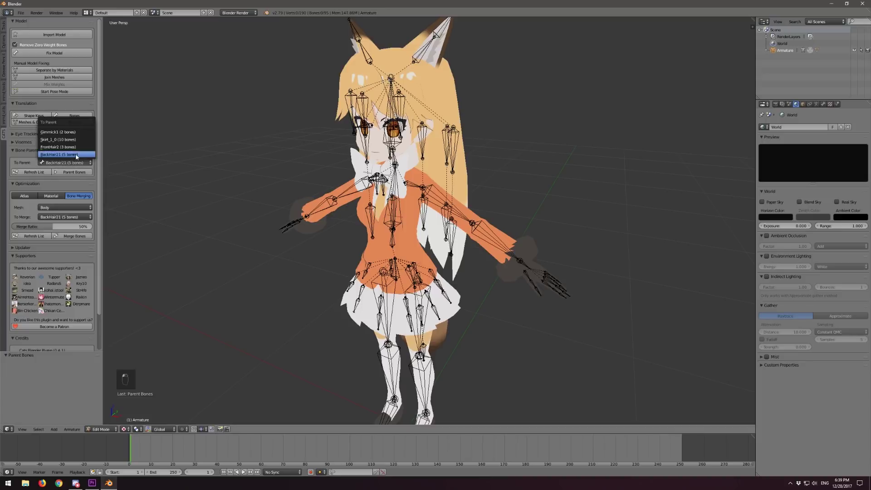
pyautogui.click(73, 173)
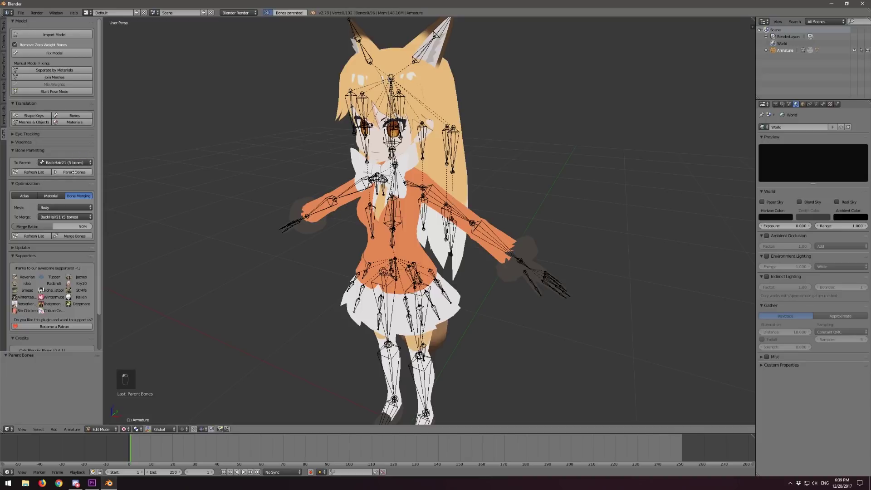
pyautogui.click(766, 51)
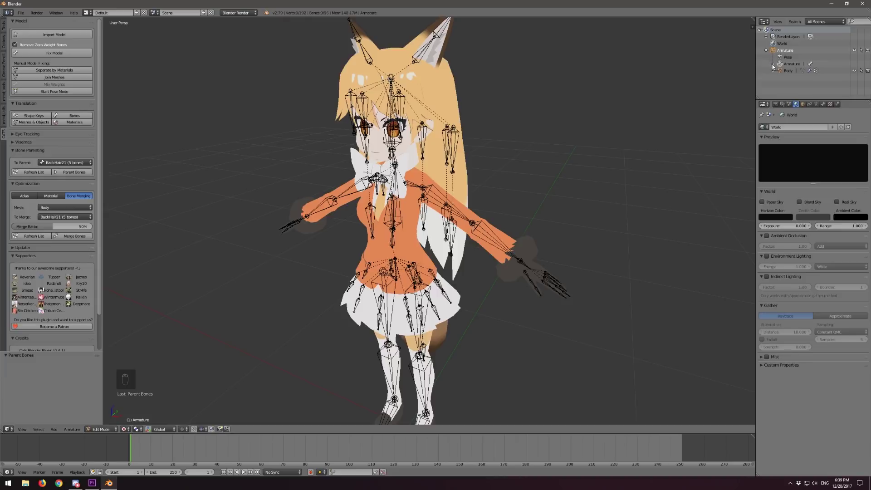
# Expand Armature > Hips > Spine > Chest > Neck > Head in the Outliner and enlarge the panel.
pyautogui.click(773, 64)
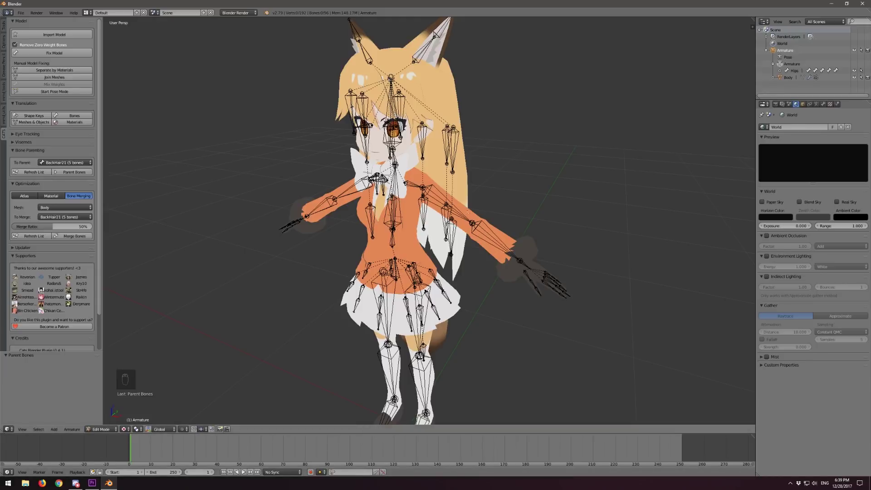
pyautogui.click(780, 71)
pyautogui.moveTo(795, 97); pyautogui.dragTo(795, 218)
pyautogui.click(786, 78)
pyautogui.click(799, 85)
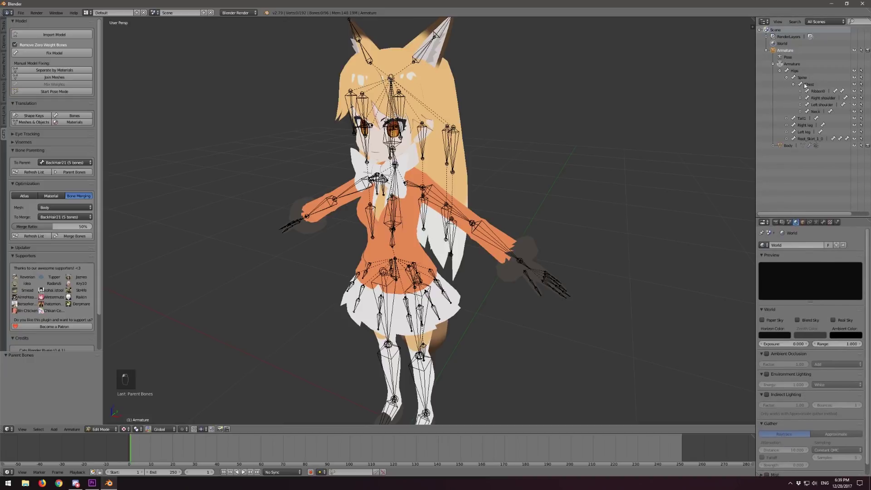
pyautogui.click(800, 112)
pyautogui.click(806, 119)
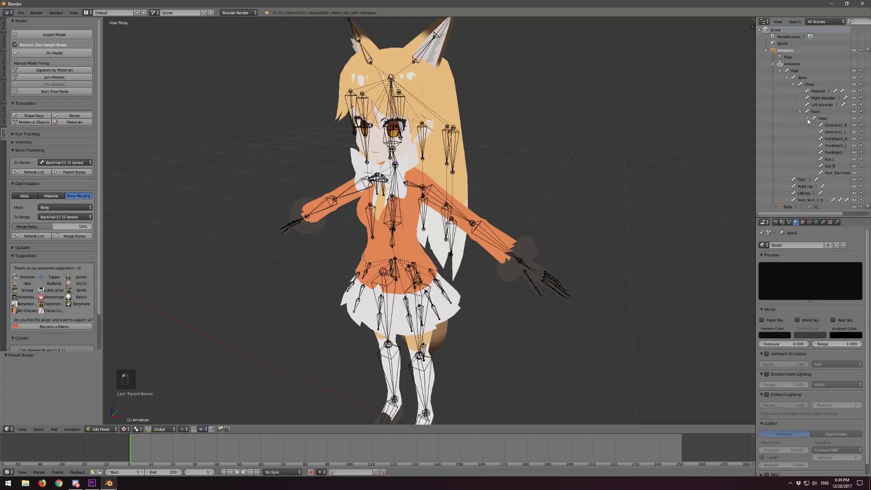
pyautogui.moveTo(756, 112); pyautogui.dragTo(671, 112)
# Click through Root_BackHair21_R, Gimmick1 and FrontHair bones to locate each on the model.
pyautogui.click(757, 174)
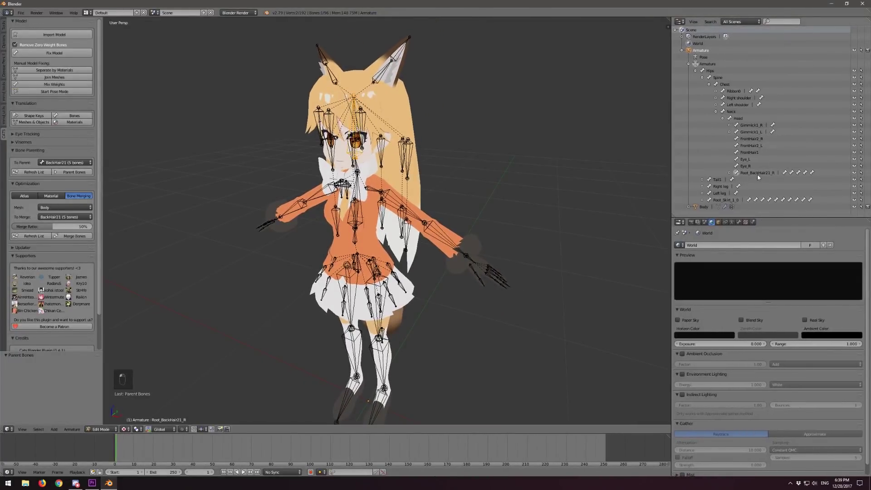
pyautogui.click(756, 126)
pyautogui.click(753, 132)
pyautogui.click(752, 139)
pyautogui.click(753, 145)
pyautogui.click(751, 127)
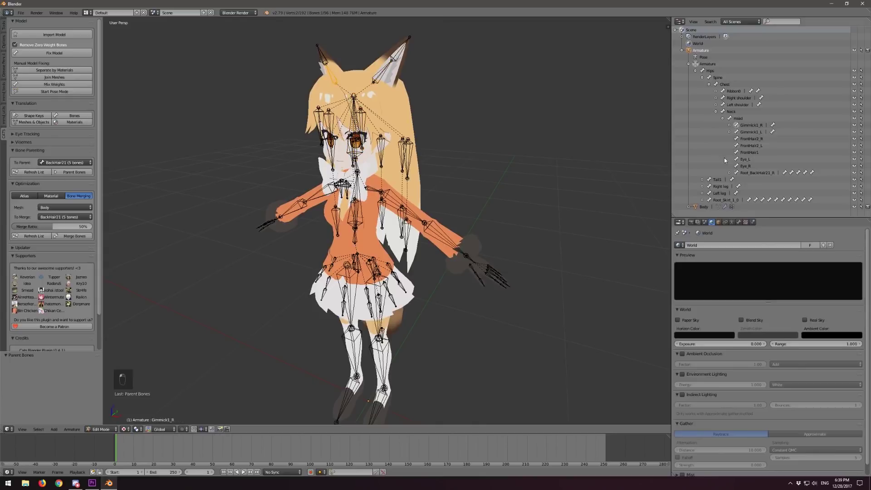
# Select Gimmick1_R, Gimmick1_L, FrontHair2_R, FrontHair2_L, FrontHair1 and Root_BackHair21_R together.
pyautogui.click(752, 173)
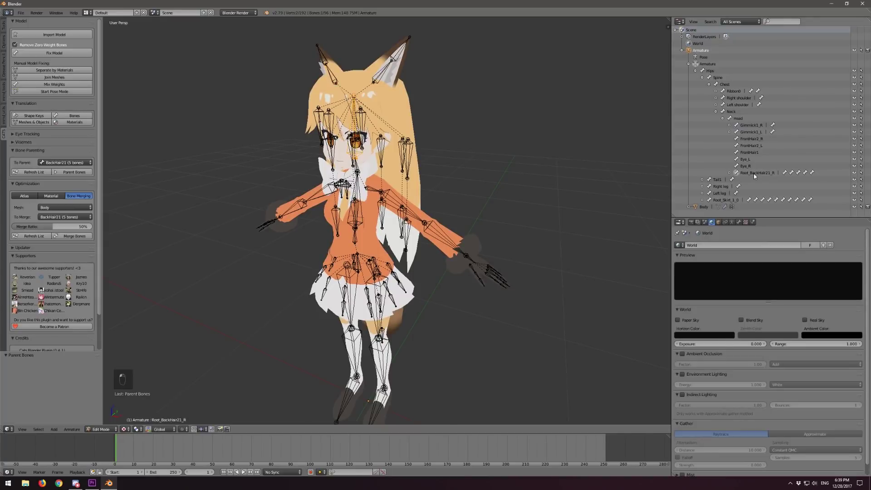
pyautogui.click(753, 126)
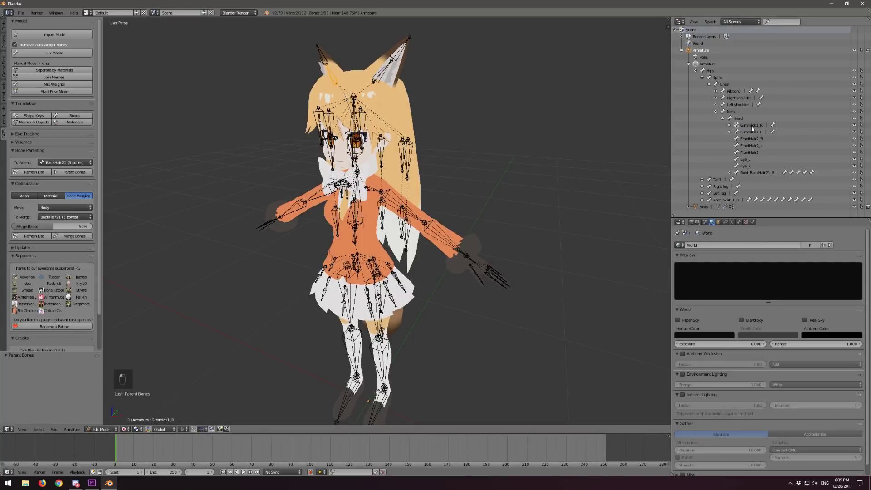
pyautogui.keyDown('ctrl'); pyautogui.click(747, 132); pyautogui.keyUp('ctrl')
pyautogui.keyDown('ctrl'); pyautogui.click(748, 140); pyautogui.keyUp('ctrl')
pyautogui.keyDown('ctrl'); pyautogui.click(751, 146); pyautogui.keyUp('ctrl')
pyautogui.keyDown('ctrl'); pyautogui.click(750, 154); pyautogui.keyUp('ctrl')
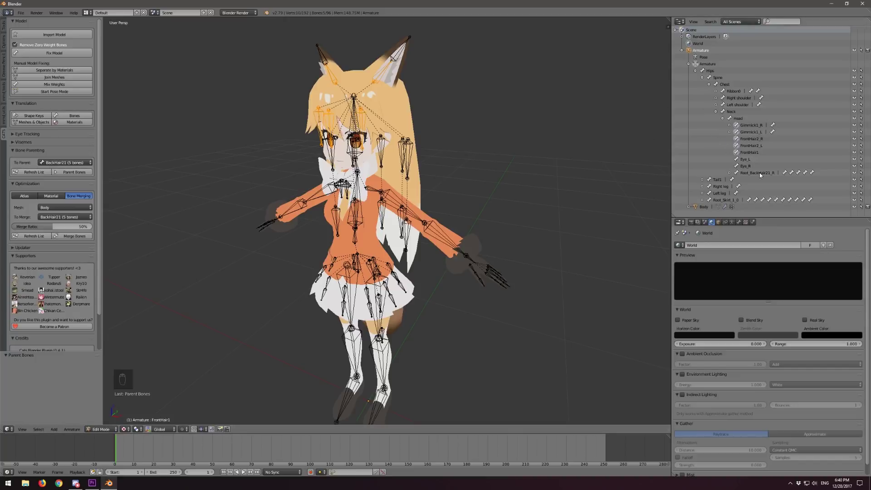
pyautogui.keyDown('ctrl'); pyautogui.click(755, 174); pyautogui.keyUp('ctrl')
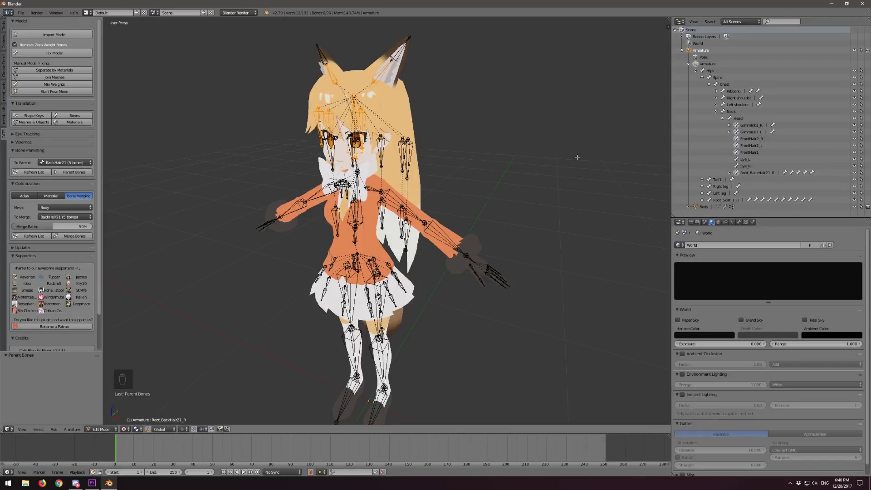
# Parent the ear and front-hair bones to Root_BackHair21_R with Keep Offset, then collapse the Head, Chest and Spine rows.
pyautogui.hotkey('ctrl', 'p')
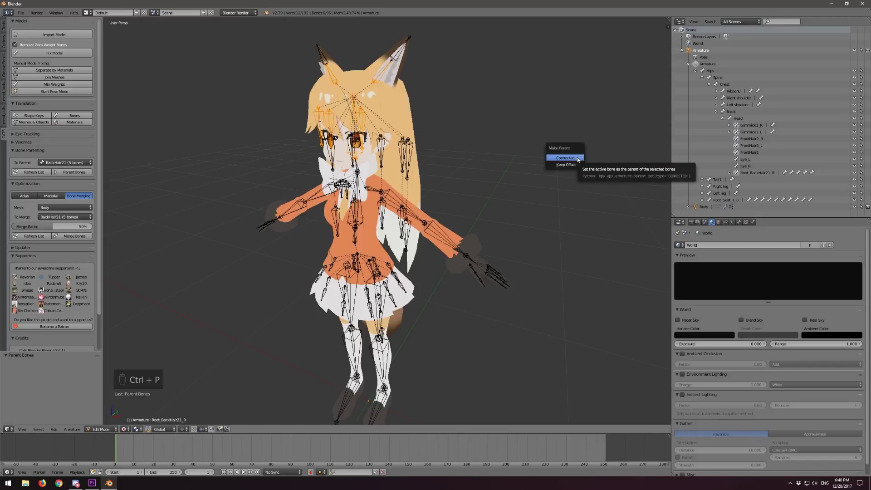
pyautogui.click(575, 165)
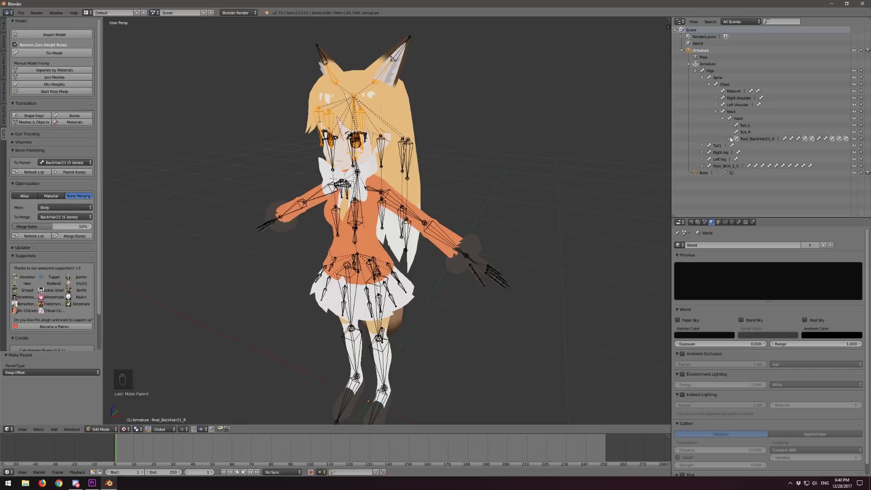
pyautogui.click(723, 118)
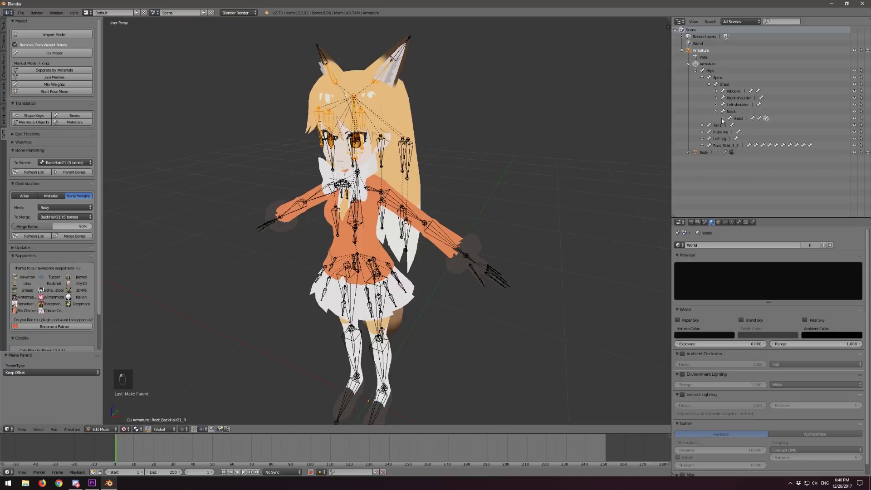
pyautogui.click(709, 84)
pyautogui.click(703, 78)
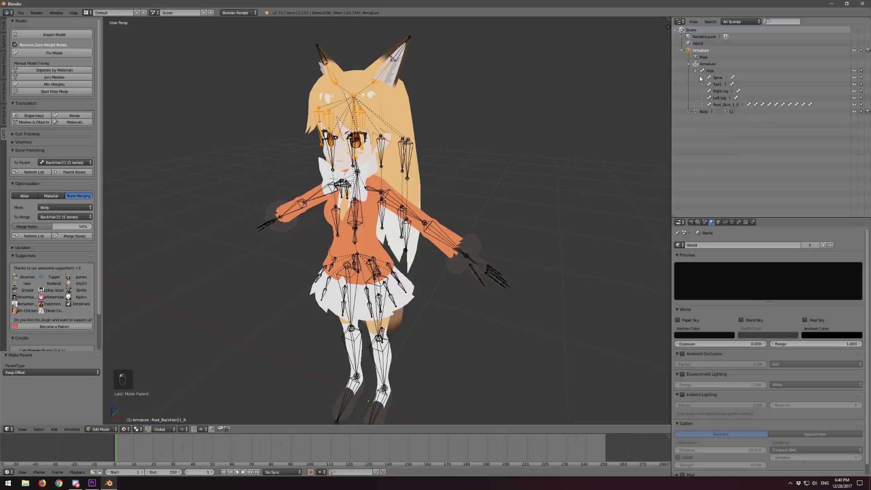
# Parent Tail1 to Root_Skirt_1_0 with Keep Offset.
pyautogui.click(717, 84)
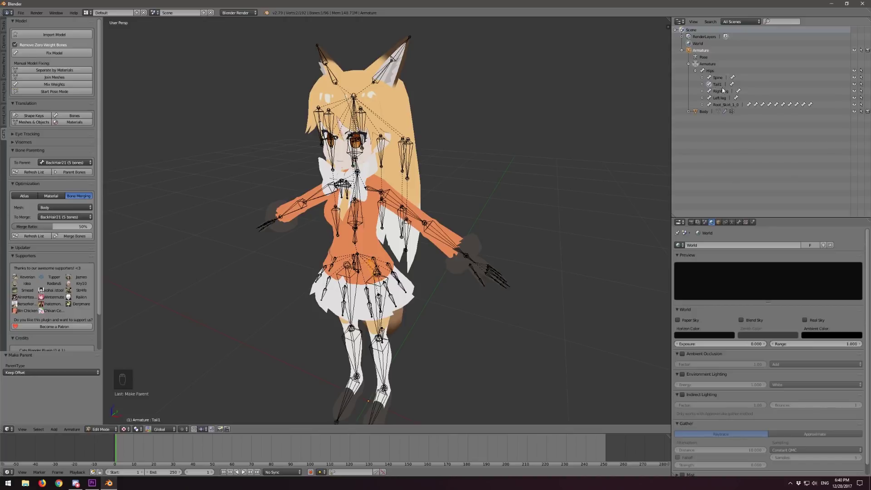
pyautogui.keyDown('ctrl'); pyautogui.click(724, 105); pyautogui.keyUp('ctrl')
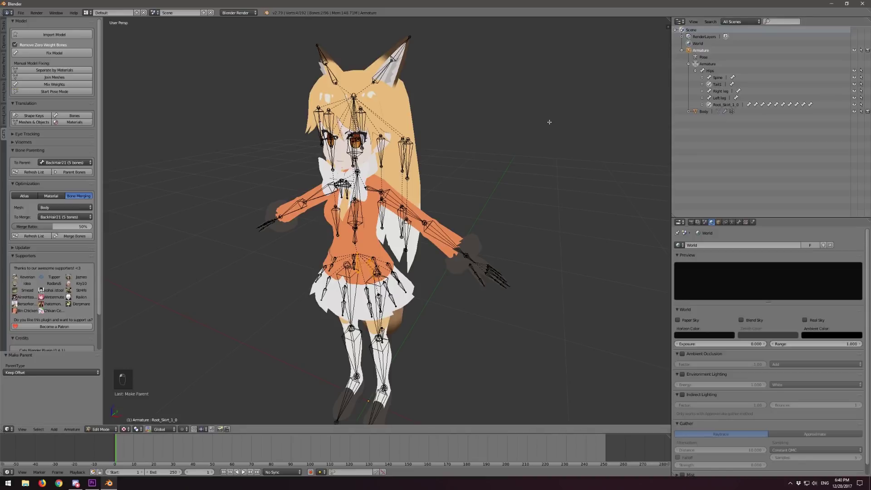
pyautogui.hotkey('ctrl', 'p')
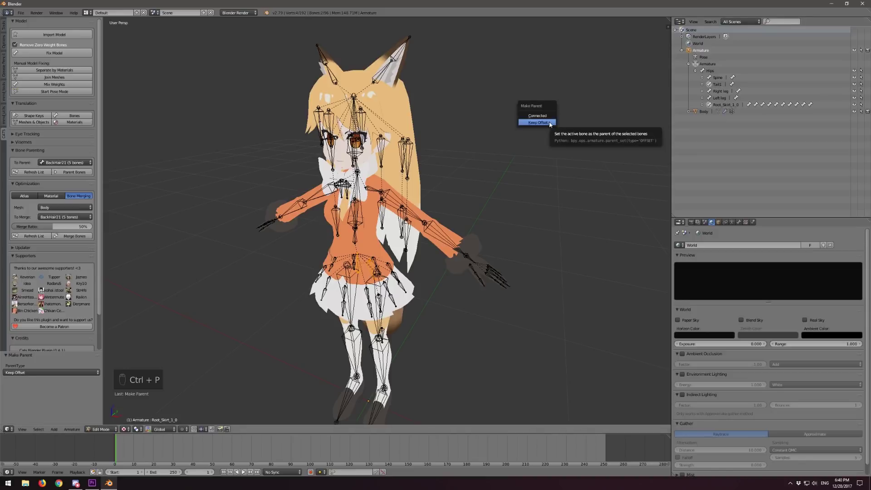
pyautogui.click(537, 122)
pyautogui.moveTo(603, 140); pyautogui.dragTo(554, 141, button='middle')
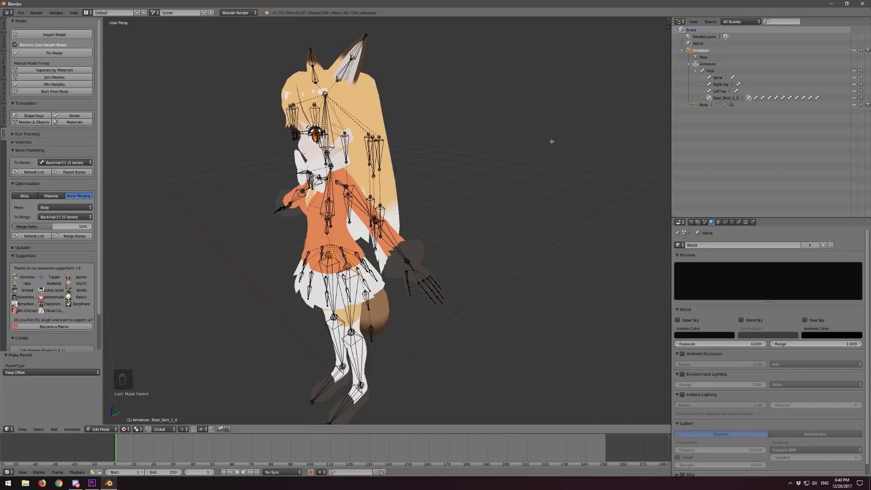
# Turn to a front view, exit armature Edit Mode, then select the armature and hide it with H.
pyautogui.moveTo(535, 145); pyautogui.dragTo(510, 150, button='middle')
pyautogui.moveTo(445, 163); pyautogui.dragTo(502, 151, button='middle')
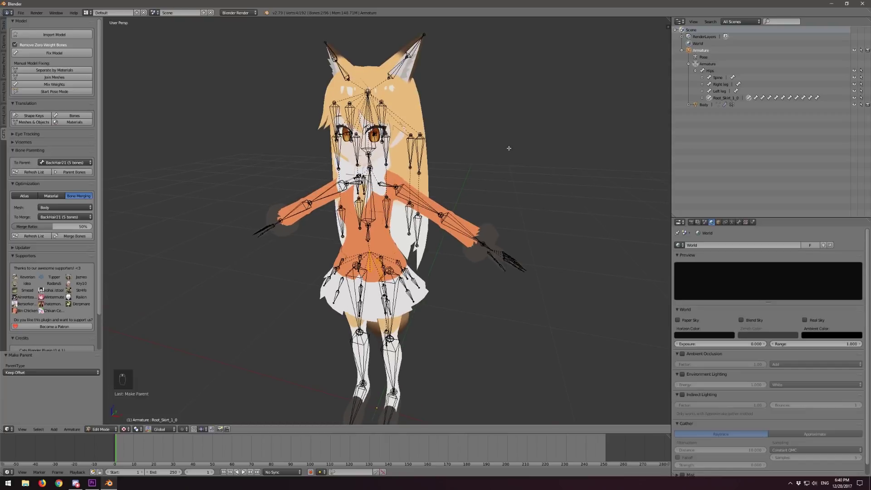
pyautogui.scroll(-2, 508, 145)
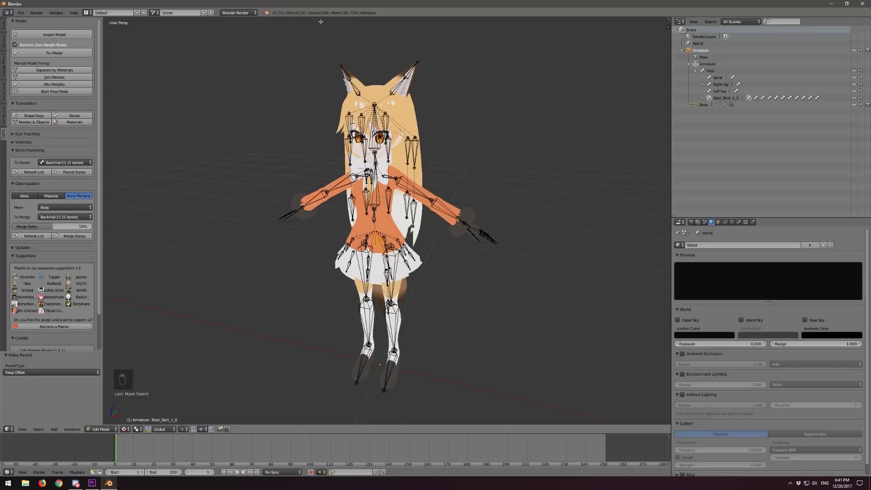
pyautogui.press('Tab')
pyautogui.rightClick(386, 100)
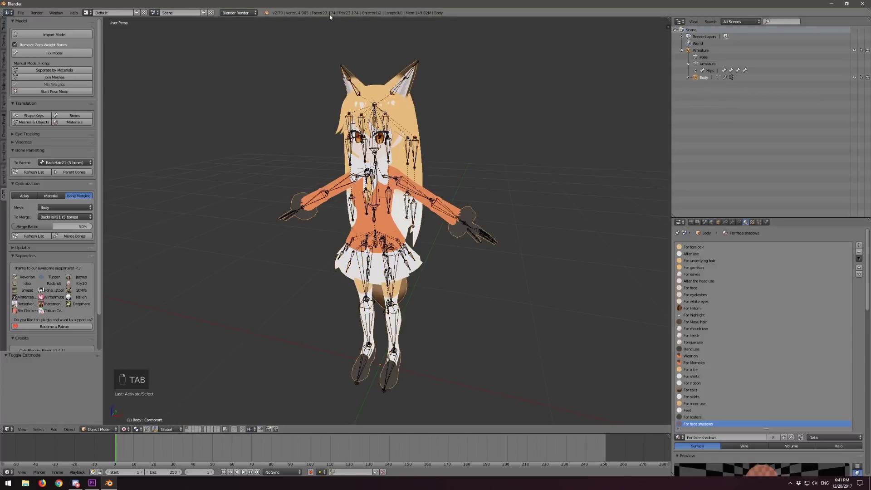
pyautogui.press('Tab')
pyautogui.press('Tab')
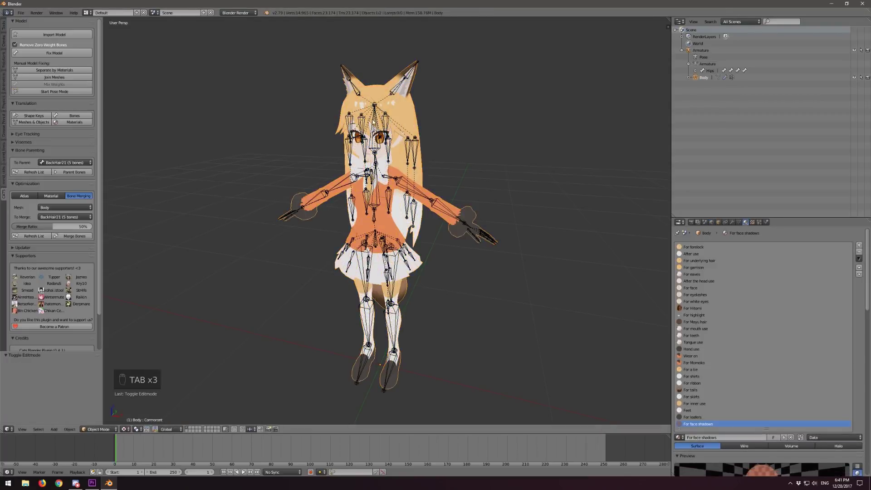
pyautogui.rightClick(374, 118)
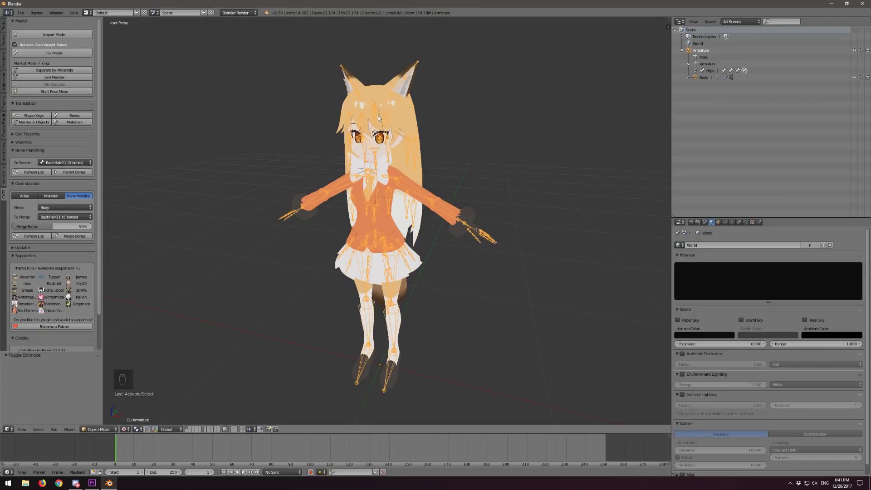
pyautogui.press('h')
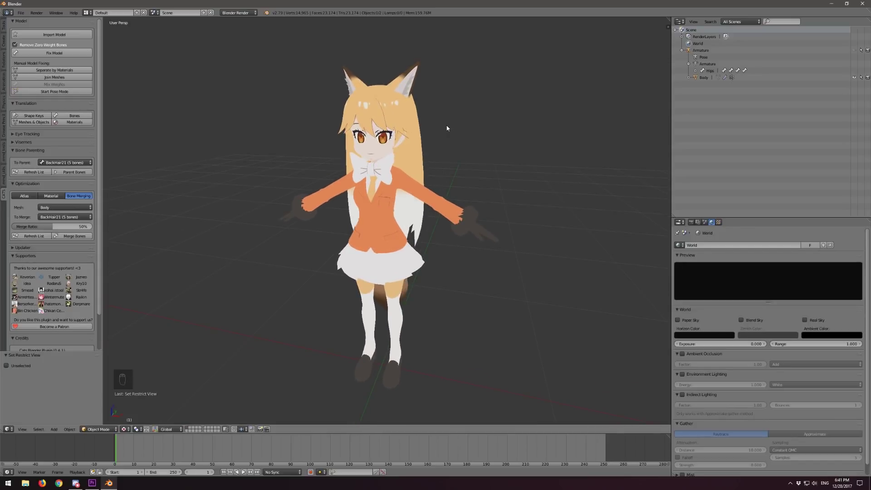
# Unhide and re-hide the armature, then select the Body mesh and enter its Edit Mode zoomed in.
pyautogui.hotkey('alt', 'h')
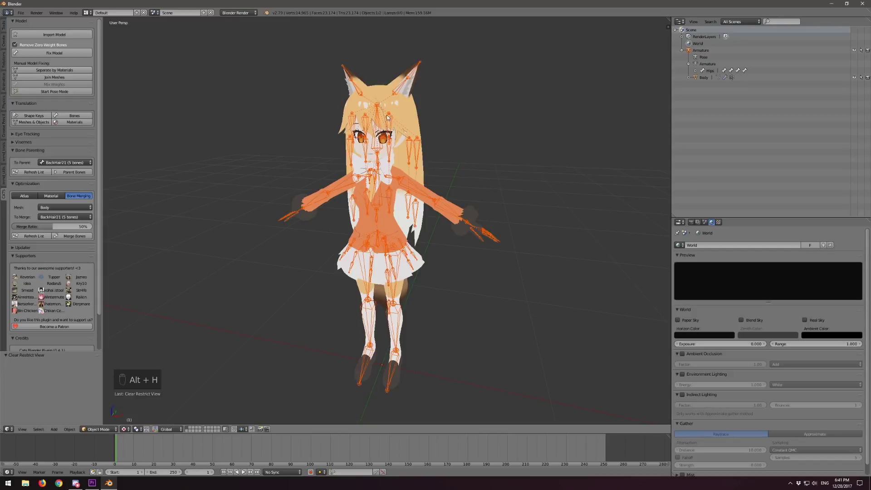
pyautogui.rightClick(379, 119)
pyautogui.press('h')
pyautogui.rightClick(377, 118)
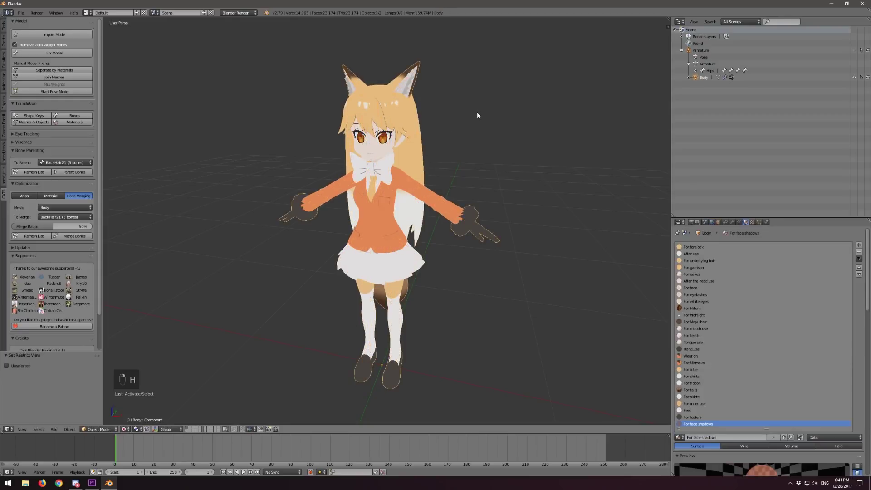
pyautogui.keyDown('ctrl'); pyautogui.scroll(1, 477, 116); pyautogui.keyUp('ctrl')
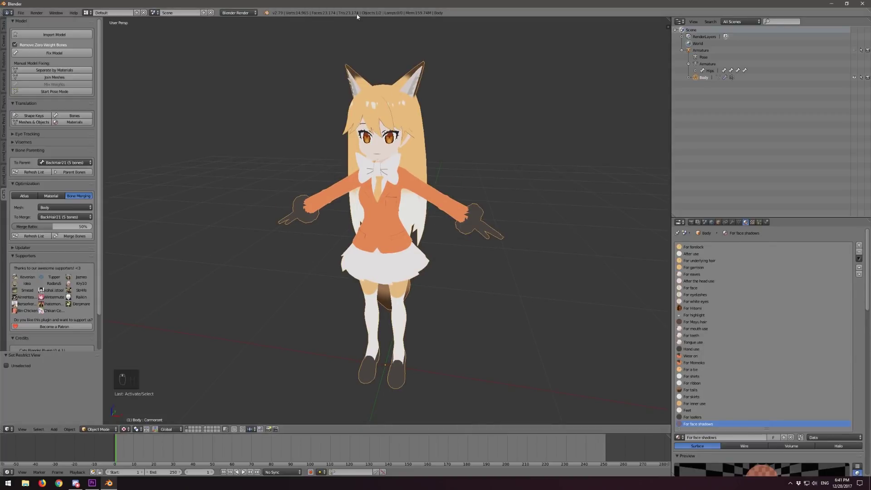
pyautogui.press('Tab')
pyautogui.scroll(4, 451, 118)
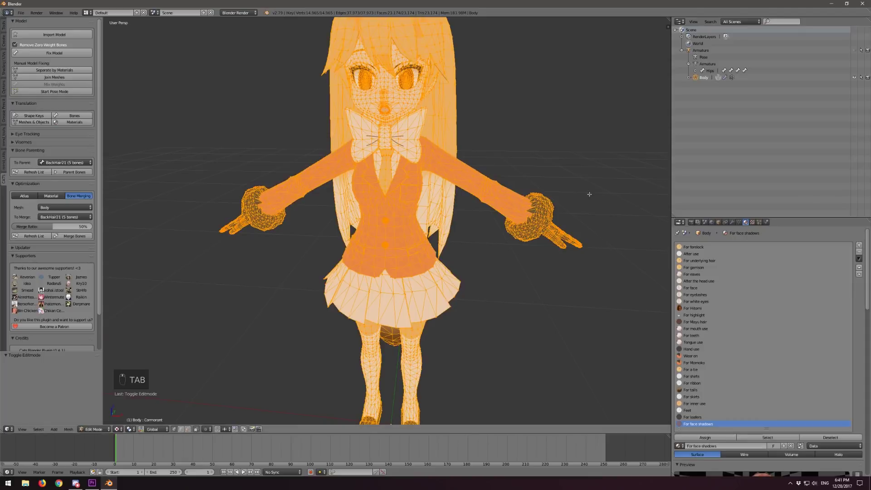
# Leave Edit Mode and show the Body mesh's vertex groups and shape keys in Object Data properties.
pyautogui.moveTo(528, 125); pyautogui.dragTo(477, 144, button='middle')
pyautogui.press('Tab')
pyautogui.press('Tab')
pyautogui.press('Tab')
pyautogui.press('Tab')
pyautogui.press('Tab')
pyautogui.press('Tab')
pyautogui.press('Tab')
pyautogui.press('Tab')
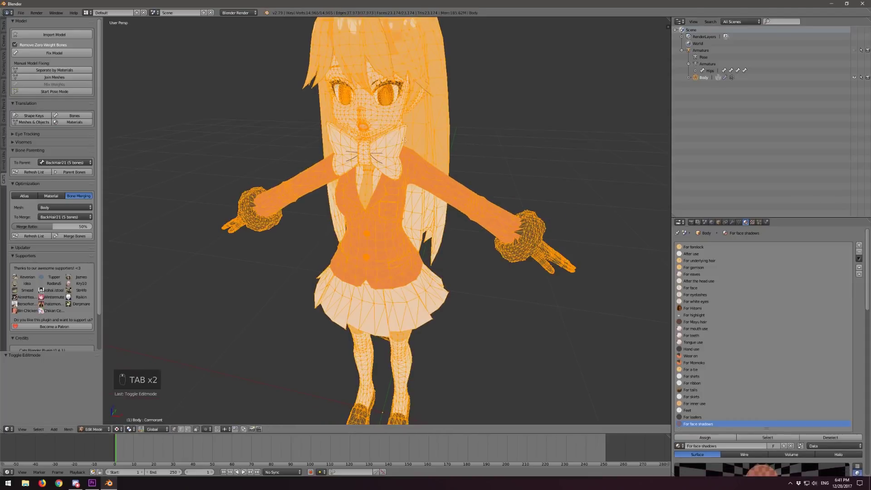
pyautogui.press('Tab')
pyautogui.press('Tab')
pyautogui.press('Tab')
pyautogui.press('Tab')
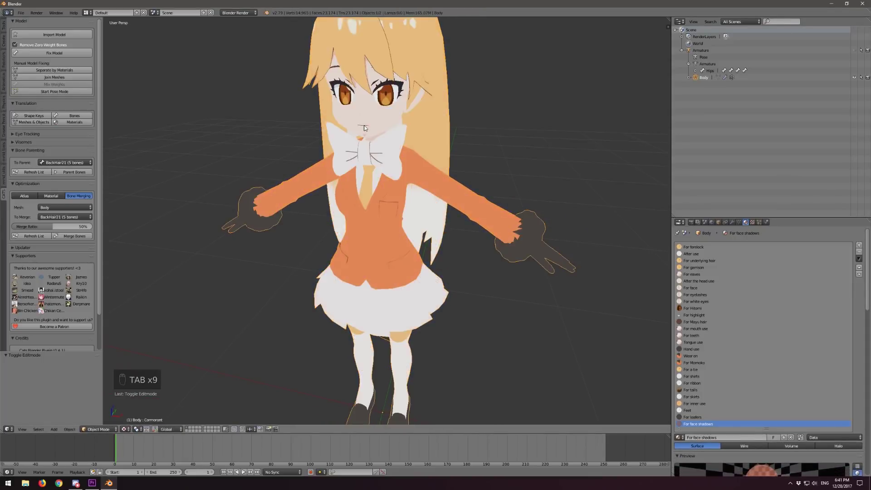
pyautogui.click(740, 223)
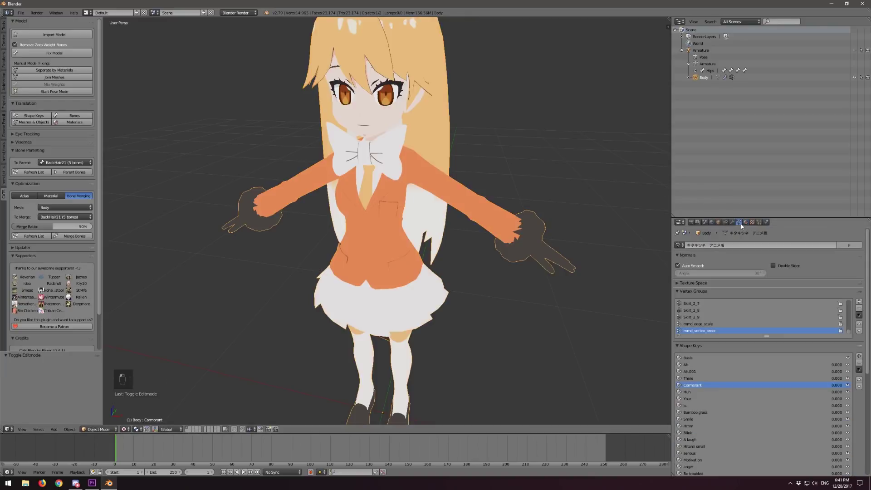
# Compare the Basis and There shape keys in Edit Mode, ending on Basis in Edit Mode.
pyautogui.click(698, 357)
pyautogui.press('Tab')
pyautogui.press('Tab')
pyautogui.press('Tab')
pyautogui.press('Tab')
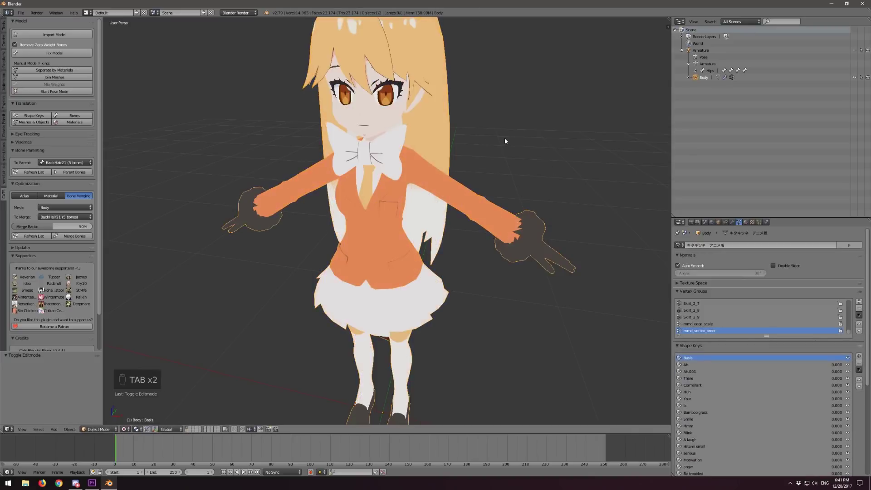
pyautogui.click(694, 378)
pyautogui.press('Tab')
pyautogui.press('Tab')
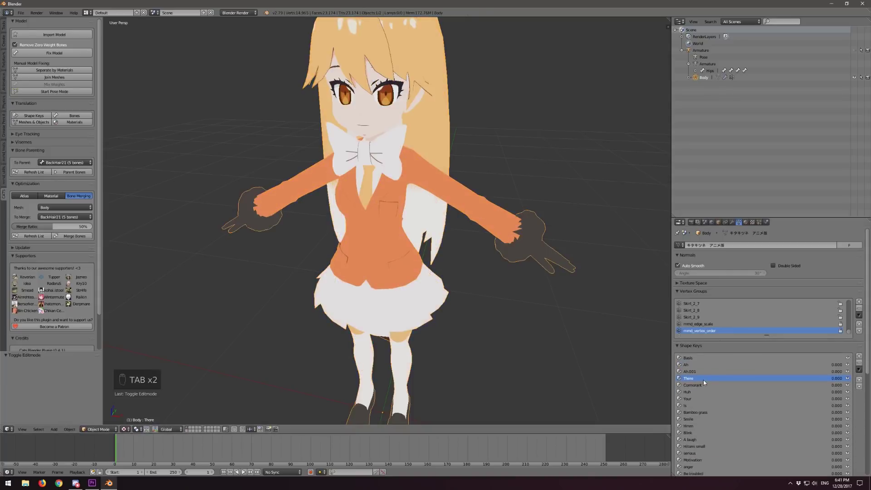
pyautogui.press('Tab')
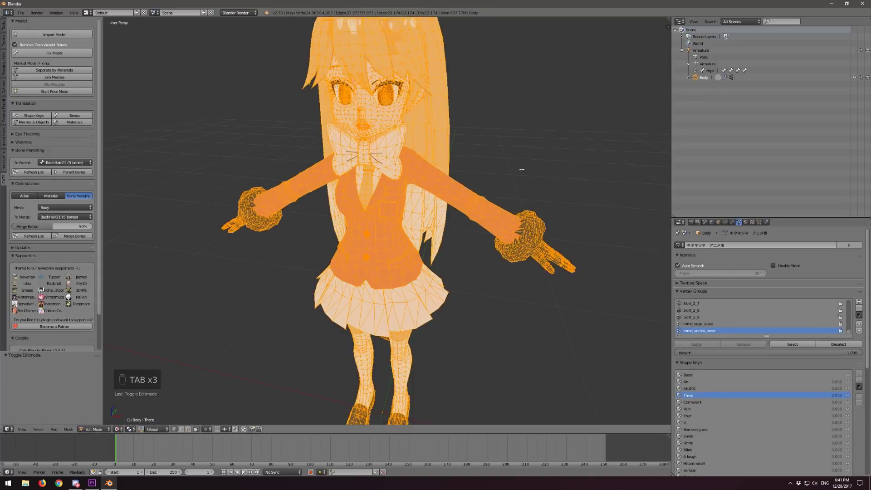
pyautogui.press('Tab')
pyautogui.click(699, 357)
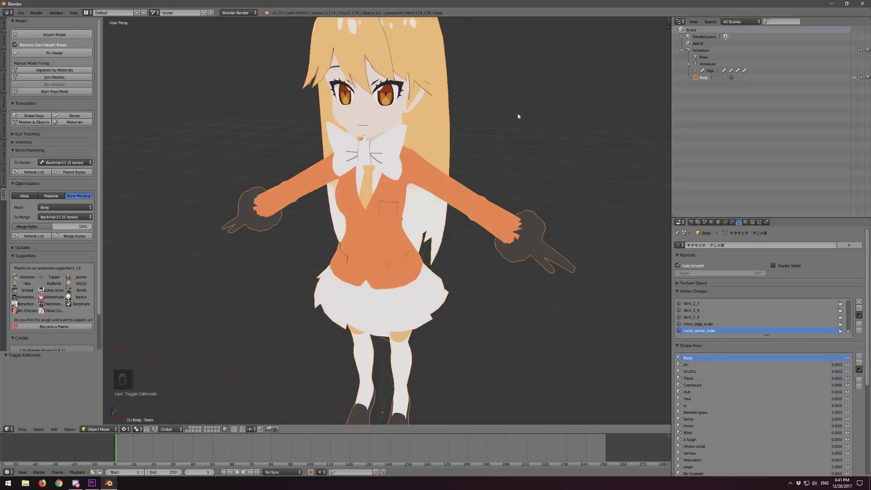
pyautogui.press('Tab')
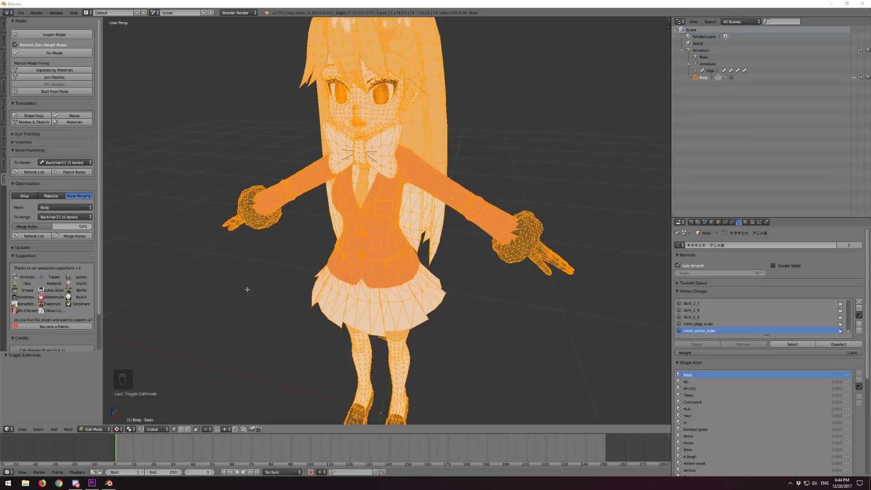
# Leave Edit Mode and split the Body mesh into separate objects by material with Cats.
pyautogui.press('Tab')
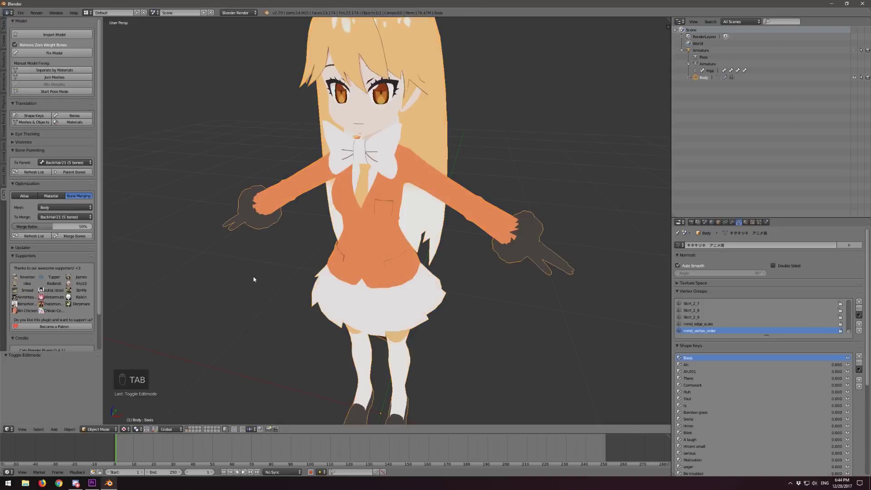
pyautogui.scroll(-1, 270, 270)
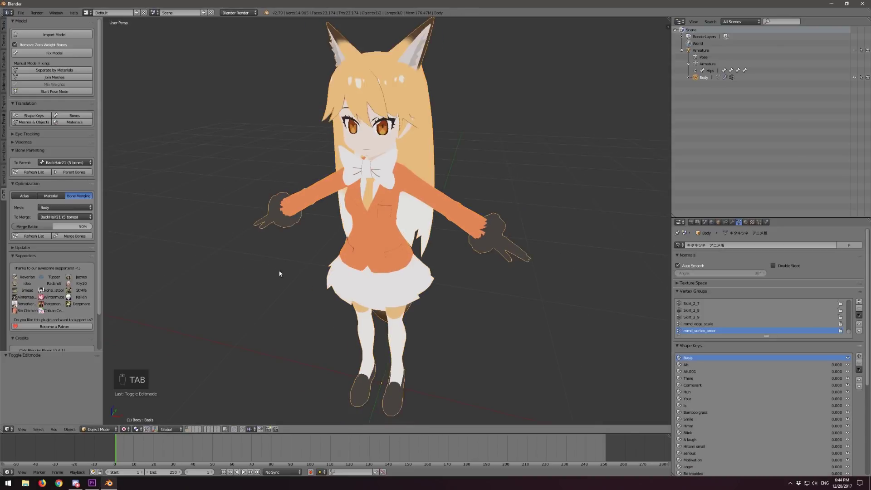
pyautogui.click(77, 69)
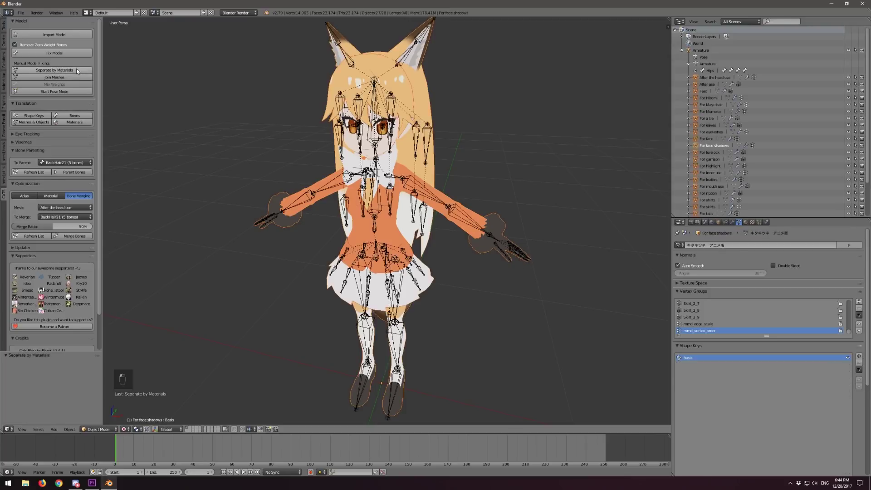
# Select a couple of the separated mesh parts, then select the armature.
pyautogui.rightClick(375, 95)
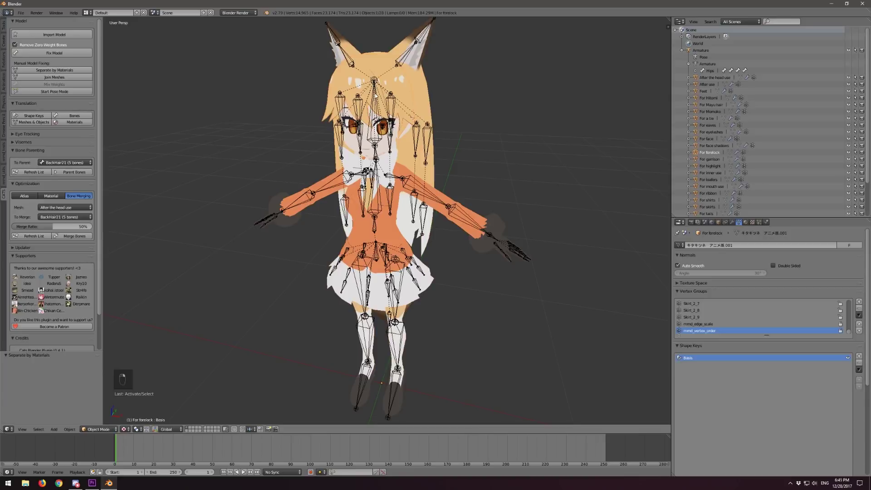
pyautogui.rightClick(375, 132)
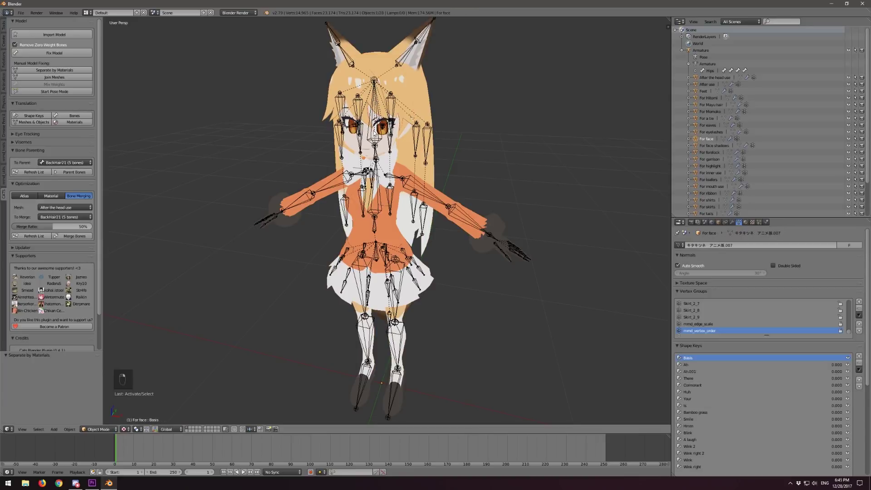
pyautogui.rightClick(431, 134)
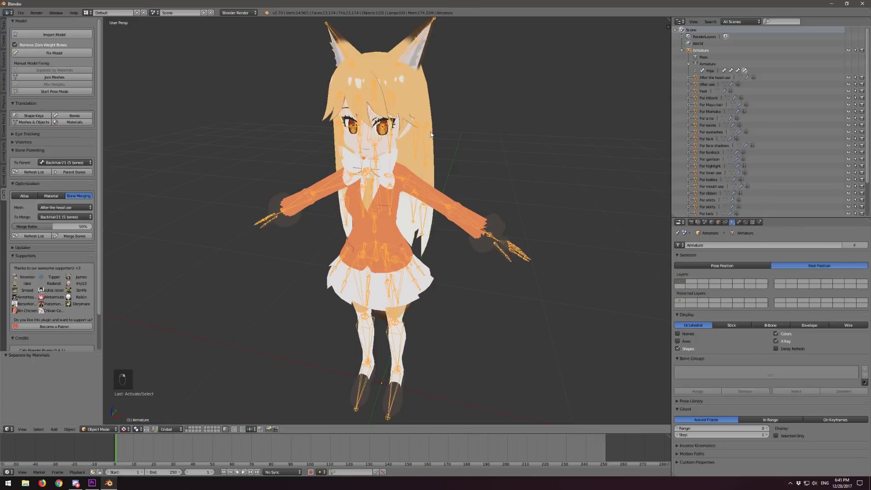
# Hide the armature with H and lengthen the Outliner to list more objects.
pyautogui.press('h')
pyautogui.moveTo(464, 163); pyautogui.dragTo(460, 167, button='middle')
pyautogui.moveTo(737, 218); pyautogui.dragTo(736, 325)
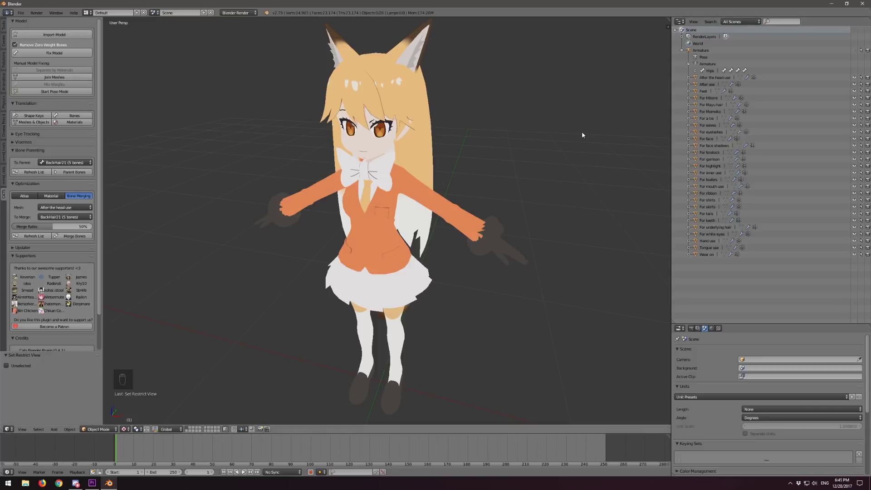
# Orbit and zoom around the fox-girl model to inspect it from all sides.
pyautogui.moveTo(583, 134); pyautogui.dragTo(546, 153, button='middle')
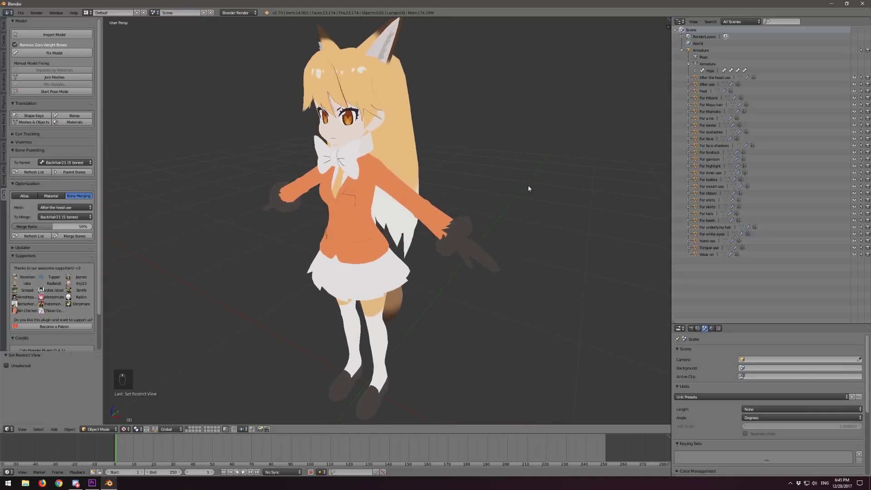
pyautogui.moveTo(517, 196)
pyautogui.mouseDown(button='middle')
pyautogui.moveTo(524, 181)
pyautogui.moveTo(542, 183)
pyautogui.moveTo(532, 190)
pyautogui.mouseUp(button='middle')
pyautogui.scroll(4, 532, 190)
pyautogui.scroll(-1, 553, 216)
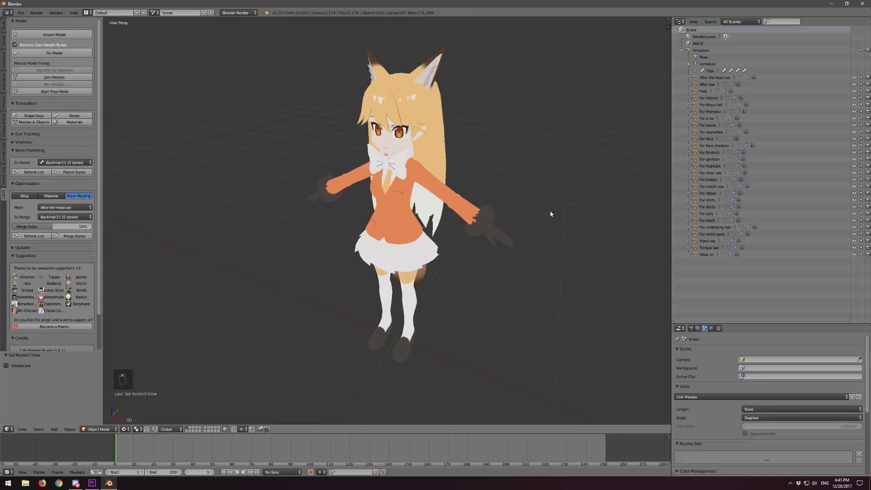
pyautogui.scroll(3, 530, 159)
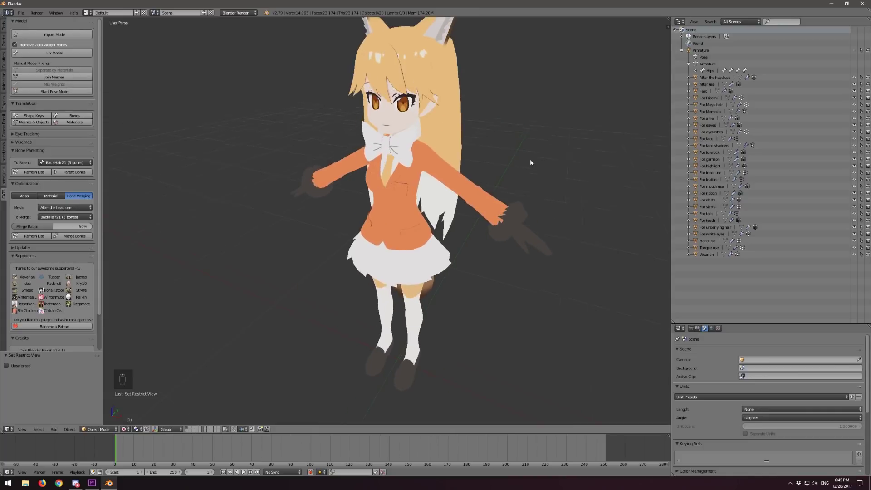
pyautogui.moveTo(589, 173); pyautogui.dragTo(567, 173, button='middle')
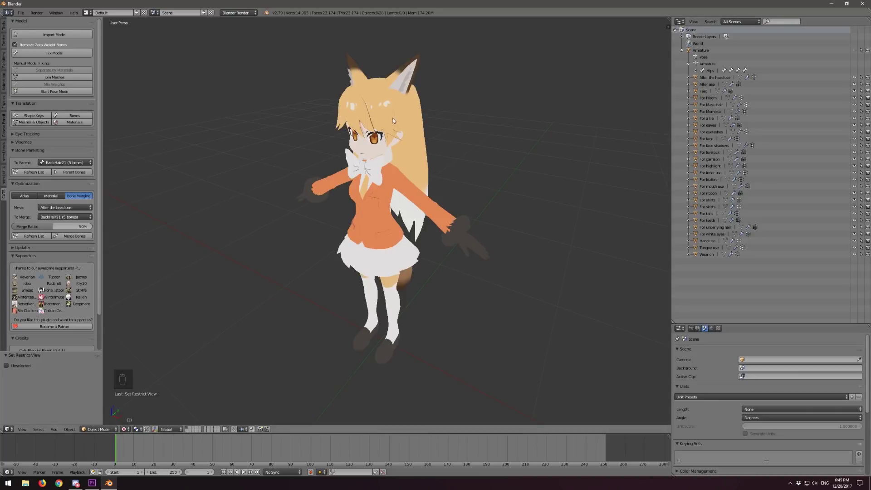
pyautogui.moveTo(511, 127); pyautogui.dragTo(518, 128, button='middle')
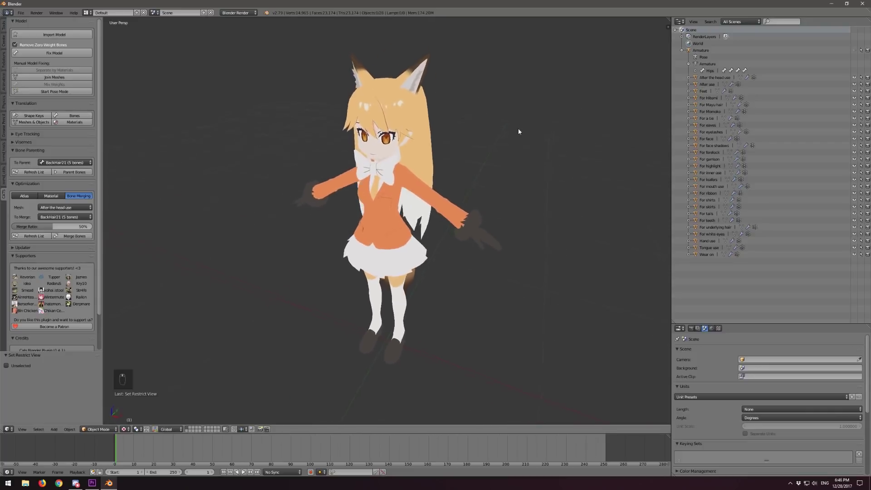
# Select the forelock mesh and inspect its wireframe in Edit Mode from several angles.
pyautogui.rightClick(394, 112)
pyautogui.press('Tab')
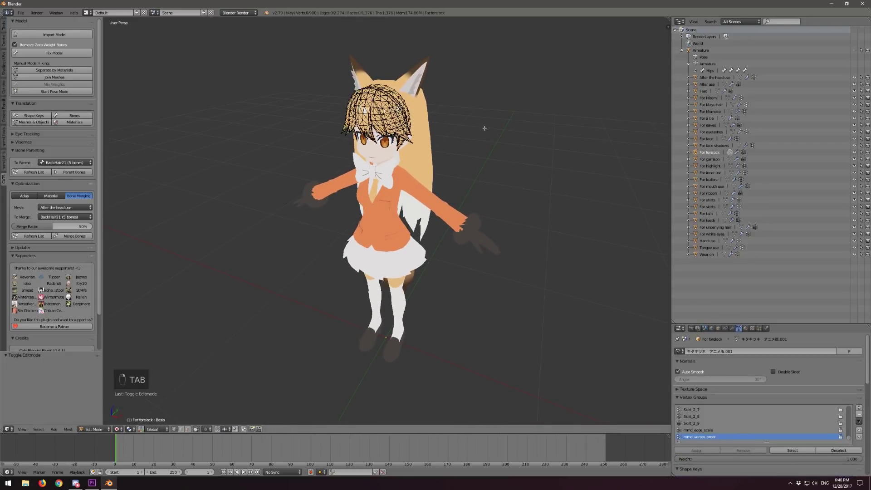
pyautogui.press('Tab')
pyautogui.press('Tab')
pyautogui.moveTo(388, 115); pyautogui.dragTo(493, 167, button='middle')
pyautogui.scroll(2, 502, 176)
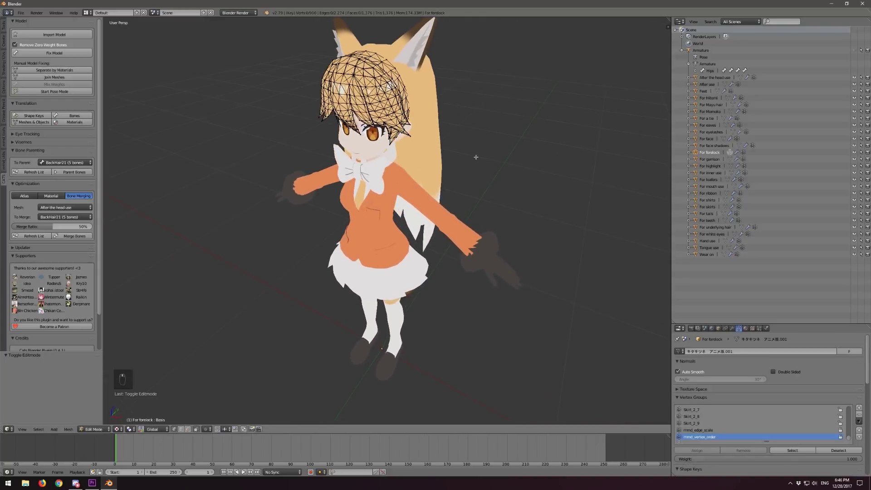
pyautogui.press('Tab')
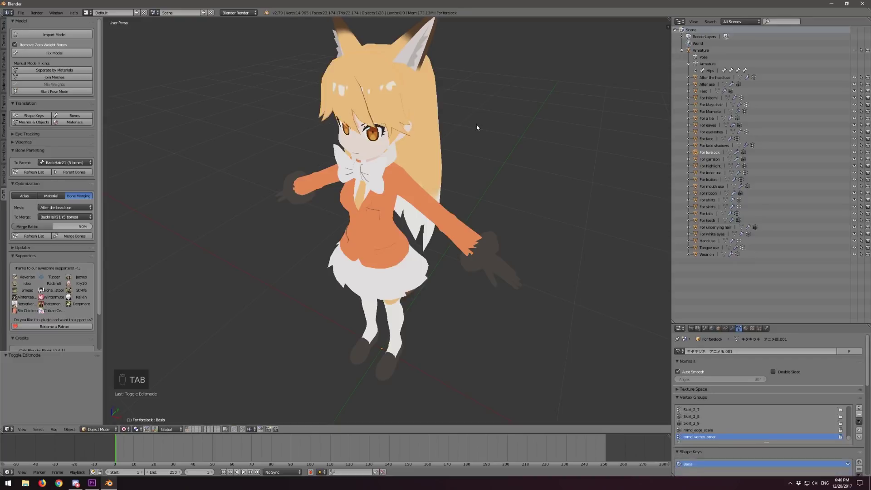
pyautogui.press('Tab')
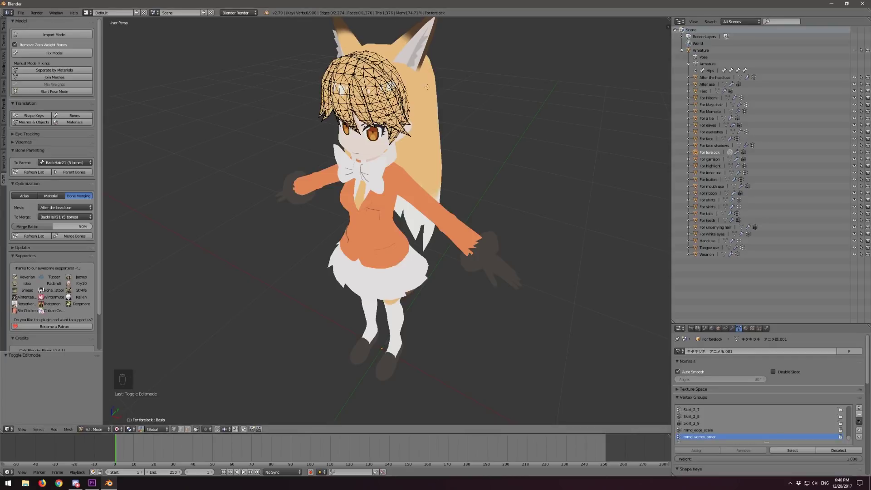
pyautogui.press('Tab')
# Select the back-hair mesh and inspect its wireframe in Edit Mode from behind.
pyautogui.rightClick(433, 103)
pyautogui.press('Tab')
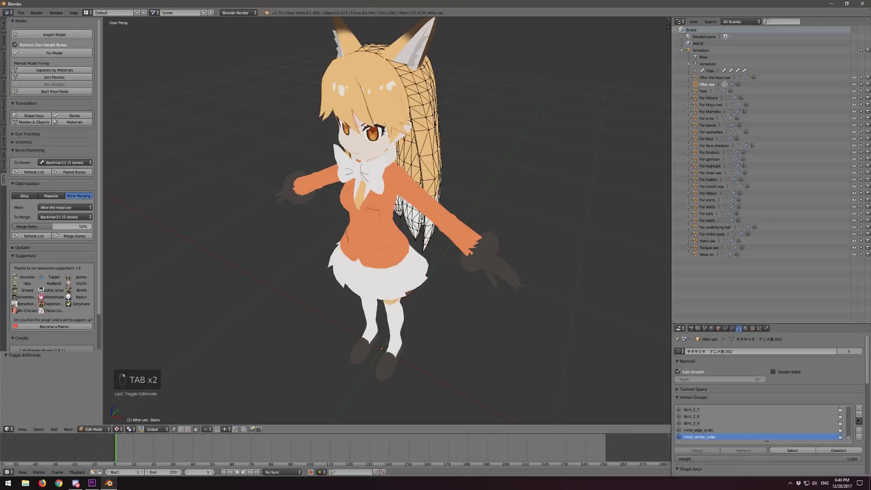
pyautogui.moveTo(509, 101); pyautogui.dragTo(507, 144, button='middle')
pyautogui.press('Tab')
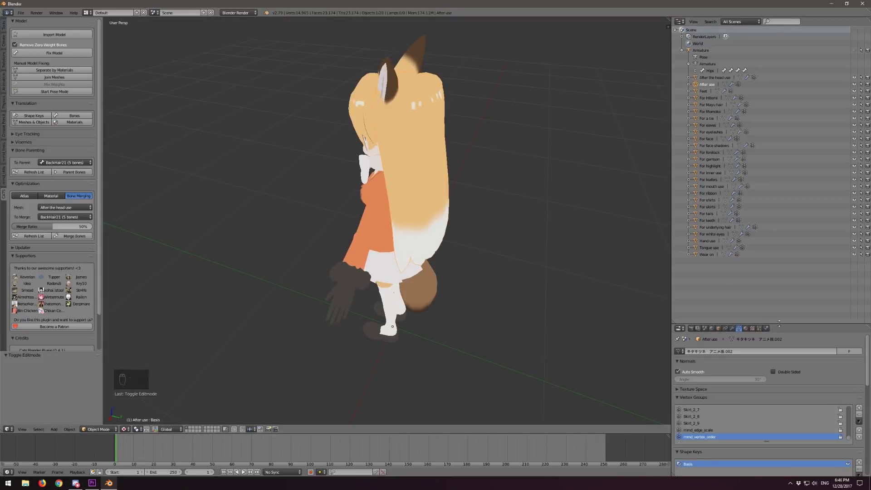
# Raise the Outliner/Properties border to give the object's properties more room.
pyautogui.moveTo(776, 324); pyautogui.dragTo(771, 271)
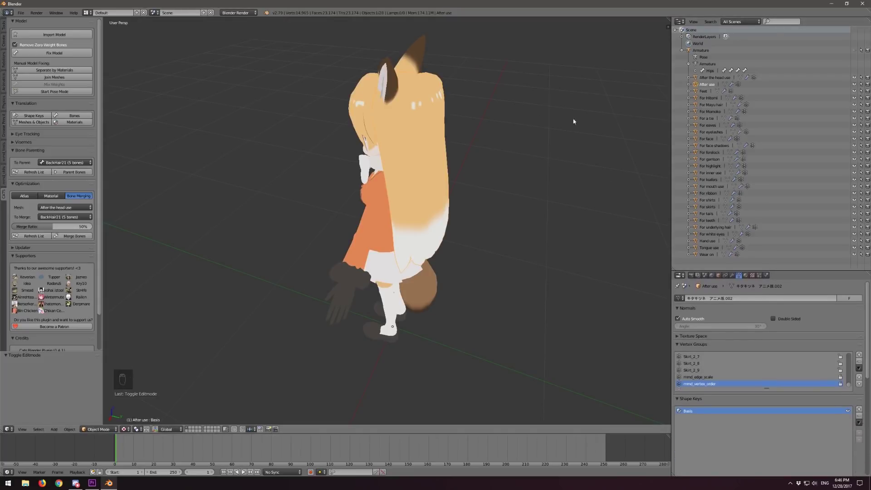
pyautogui.moveTo(520, 169); pyautogui.dragTo(574, 153, button='middle')
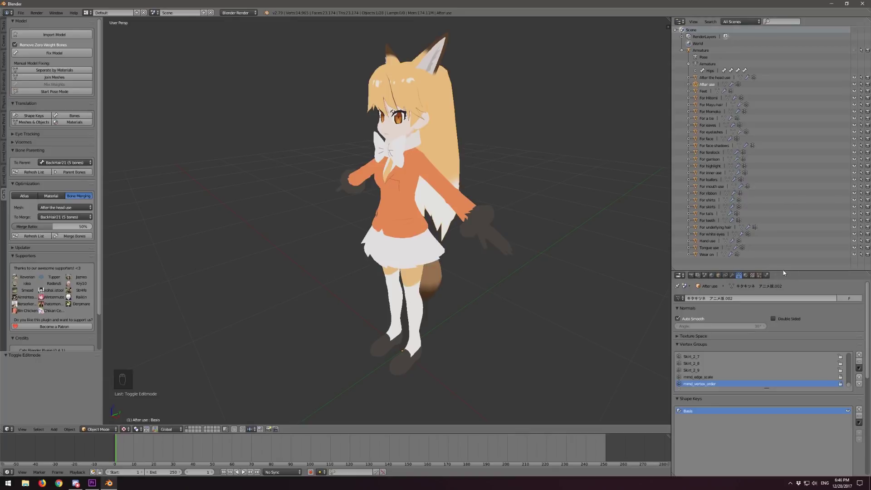
pyautogui.moveTo(780, 271); pyautogui.dragTo(780, 261)
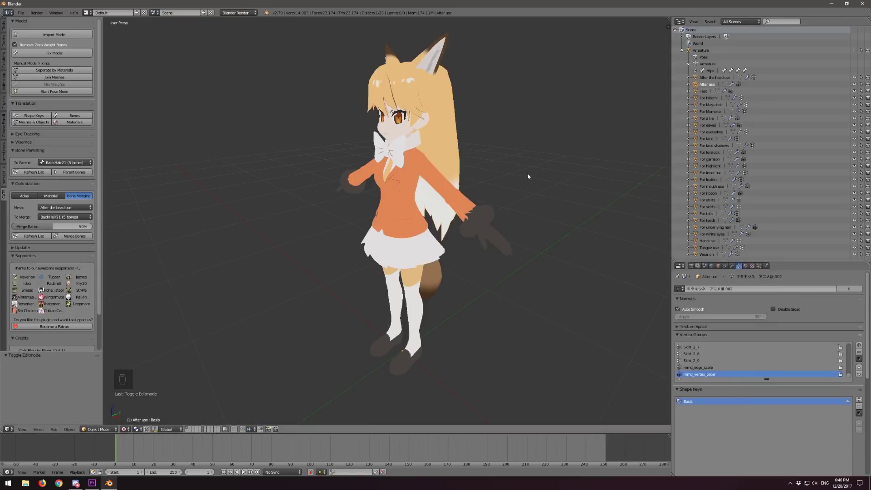
pyautogui.moveTo(530, 173); pyautogui.dragTo(547, 177, button='middle')
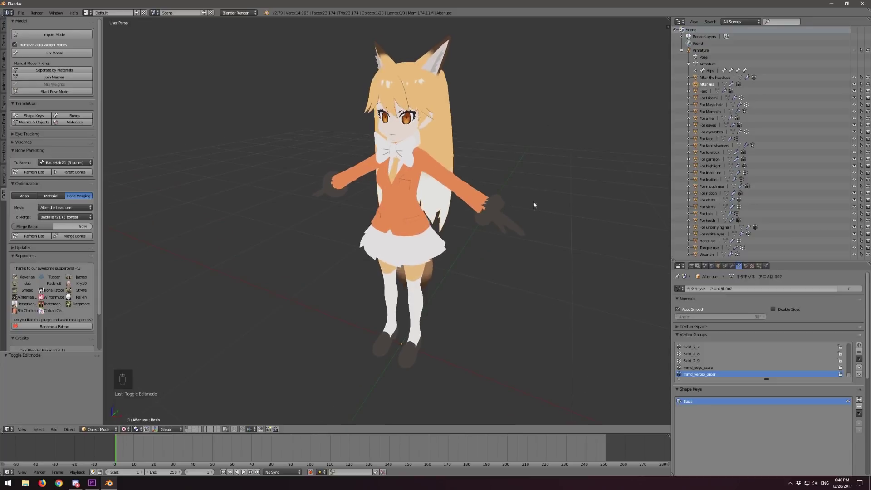
pyautogui.press('Tab')
pyautogui.press('Tab')
pyautogui.rightClick(504, 219)
pyautogui.press('Tab')
pyautogui.press('Tab')
pyautogui.rightClick(434, 345)
pyautogui.press('Tab')
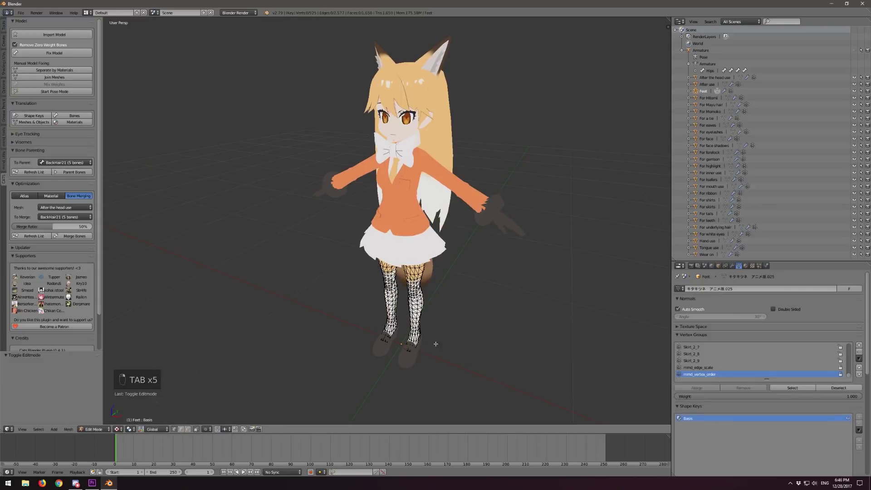
pyautogui.press('Tab')
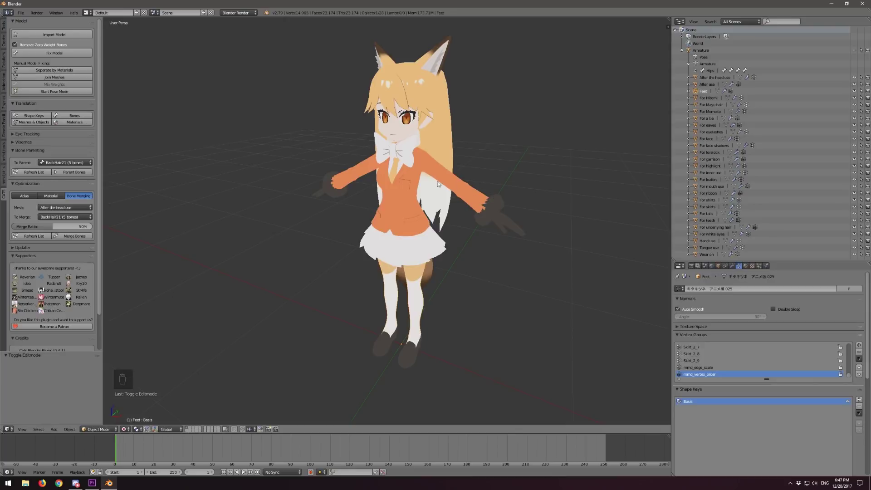
pyautogui.press('Tab')
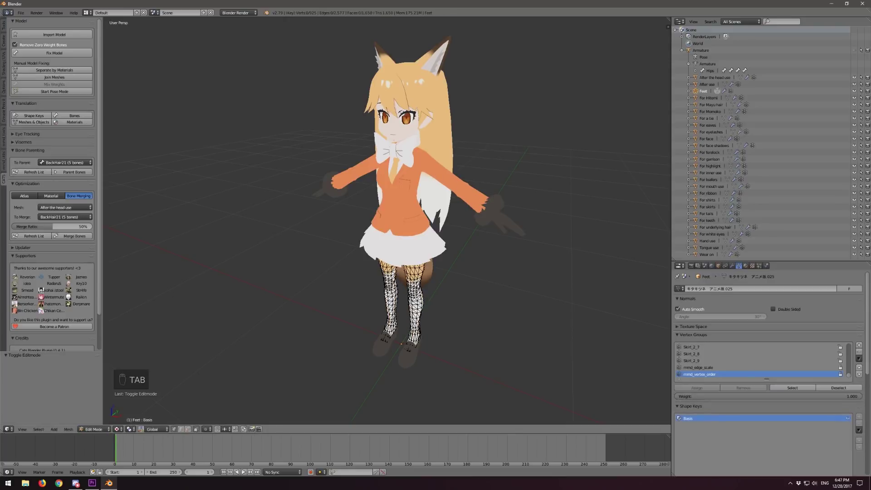
pyautogui.press('Tab')
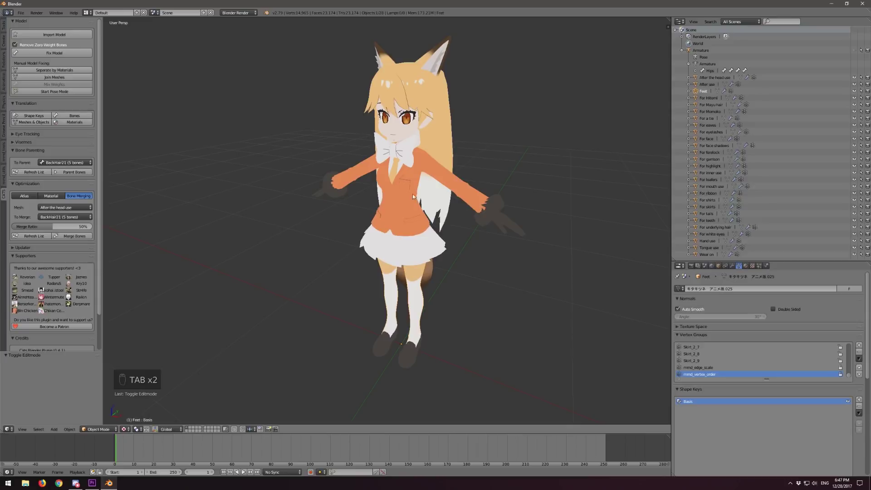
pyautogui.press('Tab')
pyautogui.press('Tab')
pyautogui.press('Tab')
pyautogui.rightClick(401, 128)
pyautogui.press('Tab')
pyautogui.press('Tab')
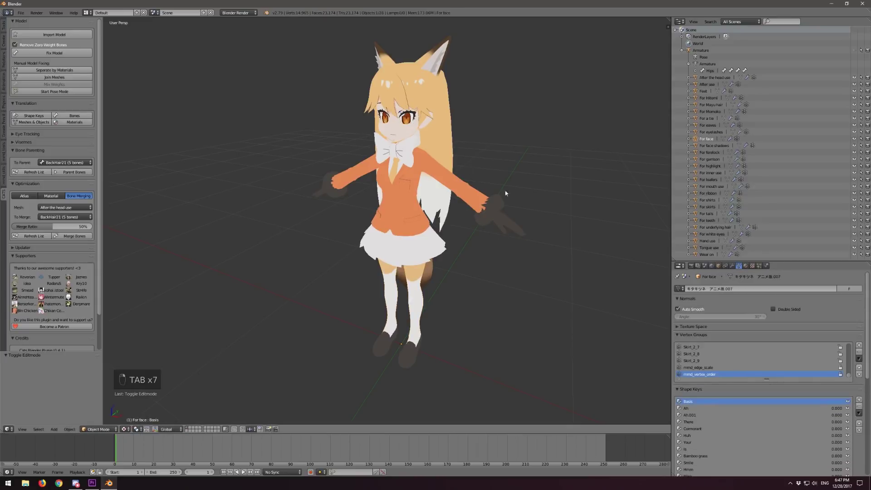
pyautogui.rightClick(506, 223)
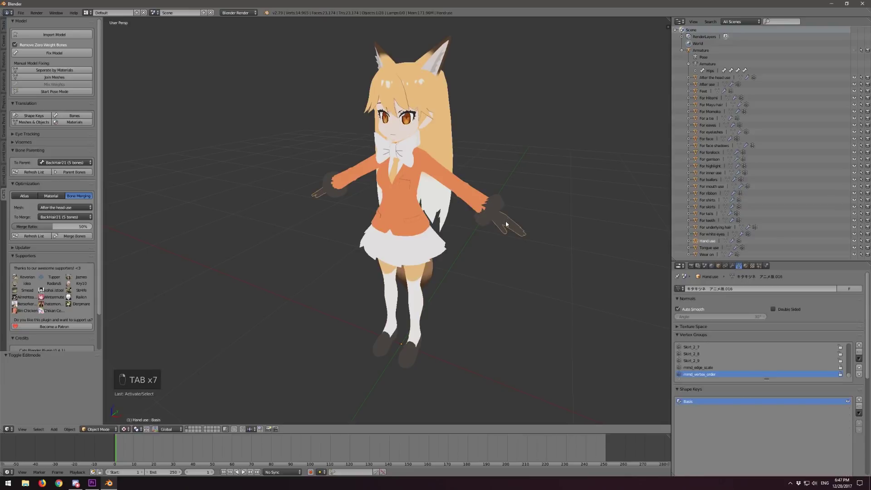
pyautogui.press('Tab')
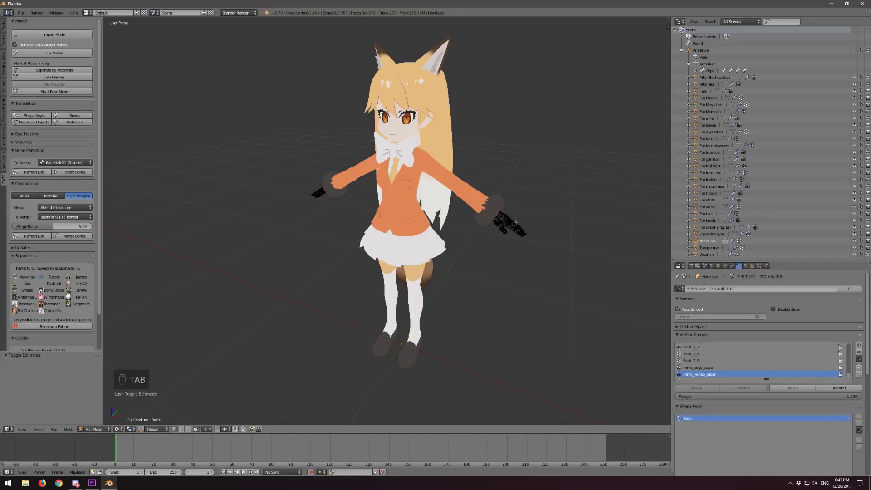
pyautogui.moveTo(554, 219); pyautogui.dragTo(505, 245, button='middle')
pyautogui.press('Tab')
pyautogui.rightClick(434, 141)
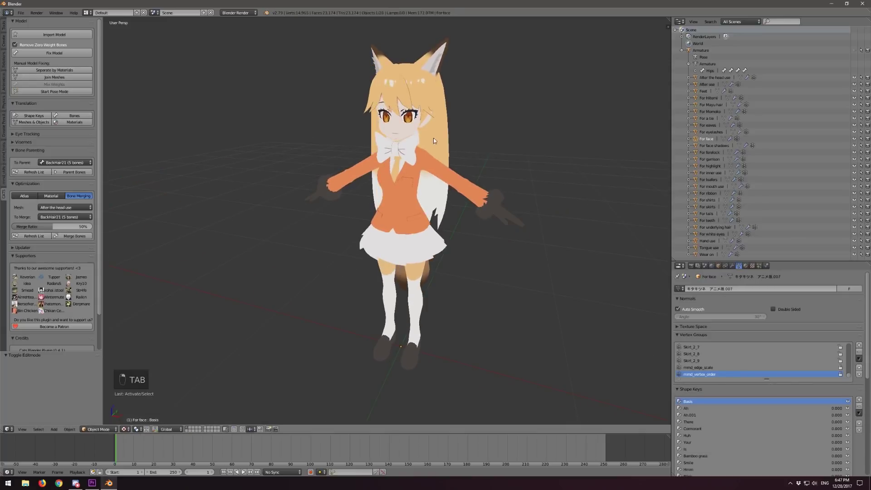
pyautogui.scroll(3, 434, 140)
pyautogui.press('Tab')
pyautogui.scroll(-3, 539, 147)
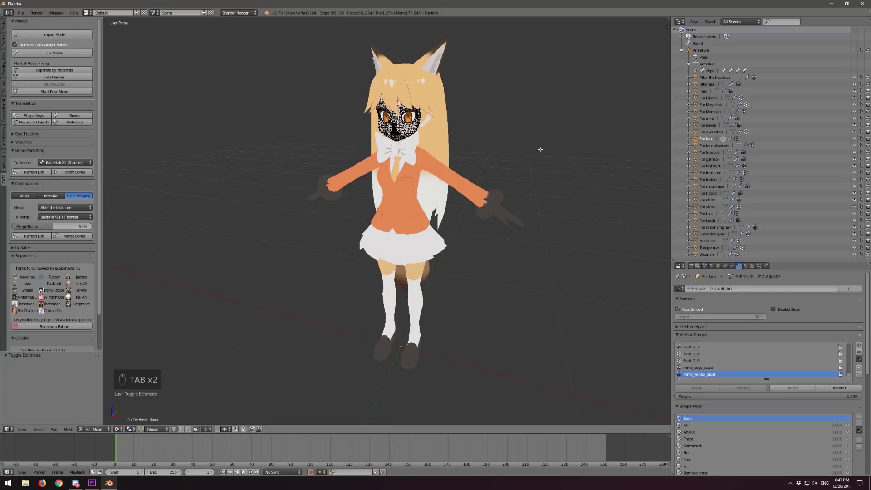
pyautogui.press('Tab')
pyautogui.moveTo(529, 150); pyautogui.dragTo(504, 184, button='middle')
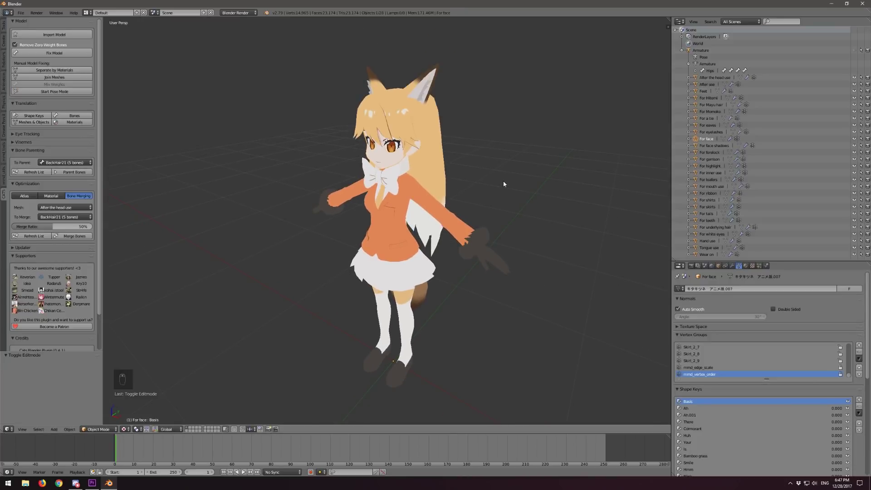
pyautogui.scroll(3, 467, 170)
pyautogui.press('Tab')
pyautogui.moveTo(468, 171); pyautogui.dragTo(515, 193, button='middle')
pyautogui.scroll(4, 524, 195)
pyautogui.scroll(-4, 524, 195)
pyautogui.press('Tab')
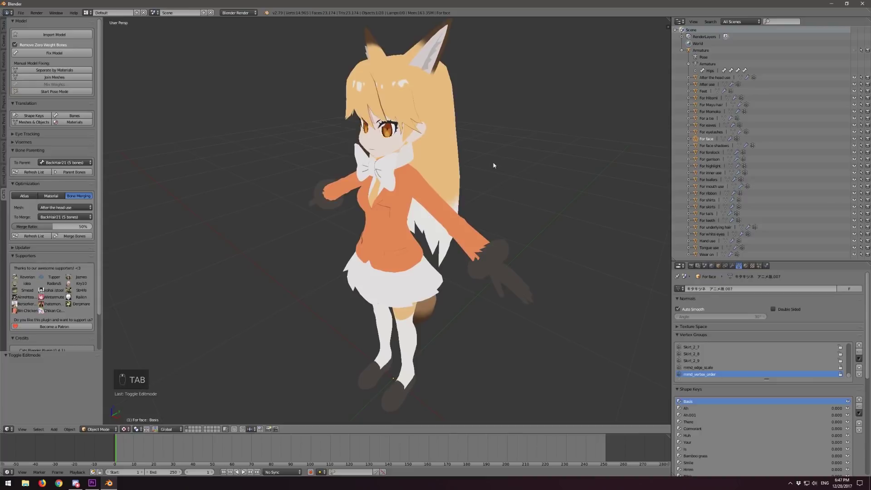
pyautogui.rightClick(451, 103)
pyautogui.moveTo(465, 105); pyautogui.dragTo(487, 123, button='middle')
# Check the hair wireframe, then expand After use in the Outliner to reveal Key.002.
pyautogui.press('Tab')
pyautogui.press('Tab')
pyautogui.press('Tab')
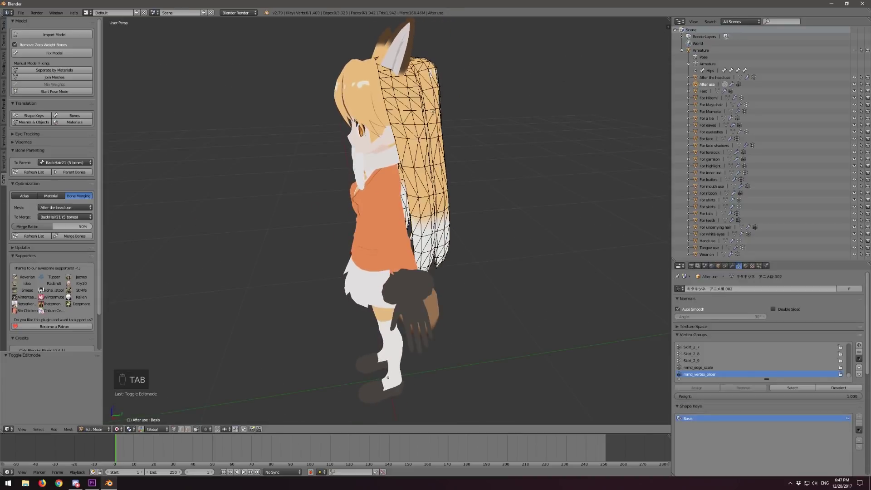
pyautogui.press('Tab')
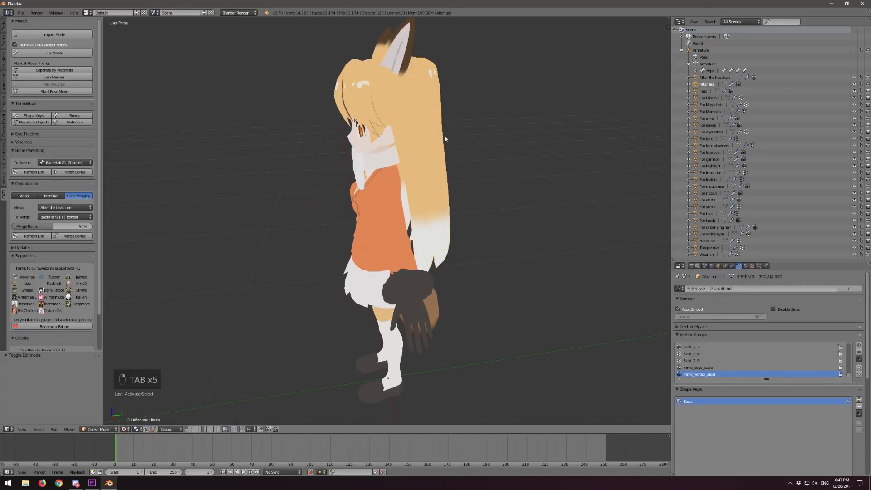
pyautogui.press('Tab')
pyautogui.press('Tab')
pyautogui.press('Tab')
pyautogui.press('Tab')
pyautogui.press('Tab')
pyautogui.press('Tab')
pyautogui.click(688, 85)
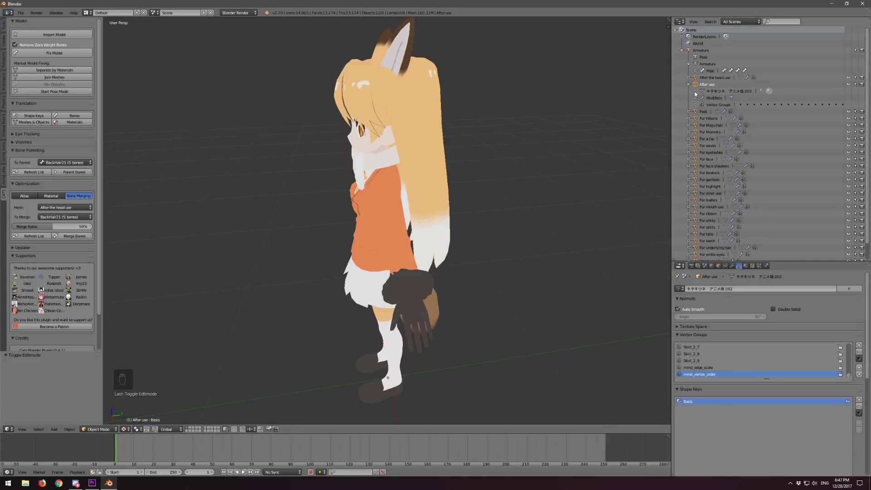
pyautogui.click(695, 92)
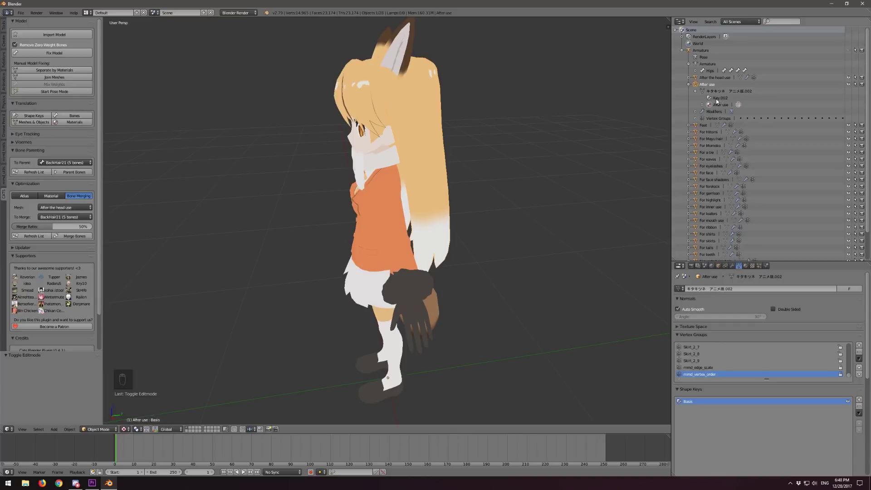
# Check the shape keys on For Hitomi, For garrison and For face, then reselect After use.
pyautogui.moveTo(644, 118); pyautogui.dragTo(613, 116, button='middle')
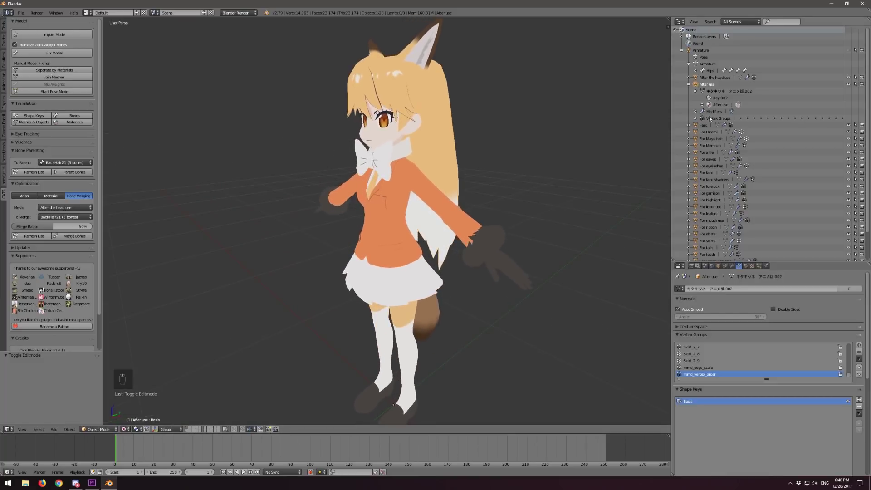
pyautogui.click(707, 132)
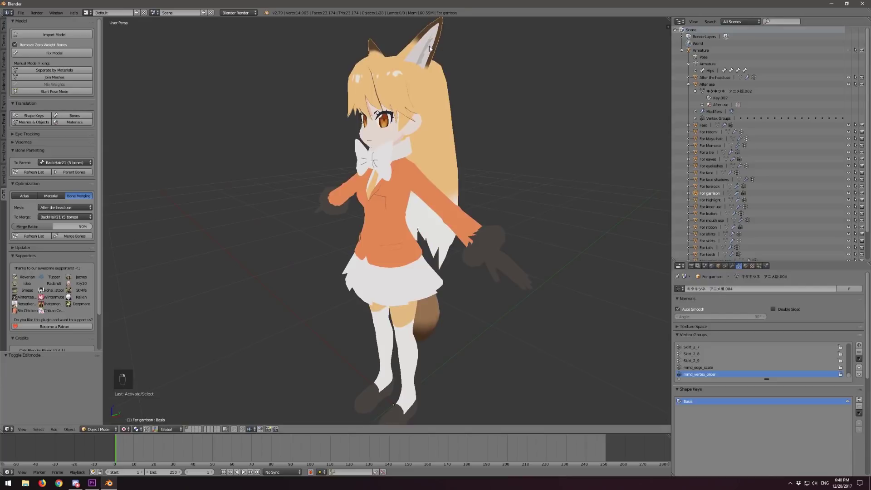
pyautogui.click(709, 193)
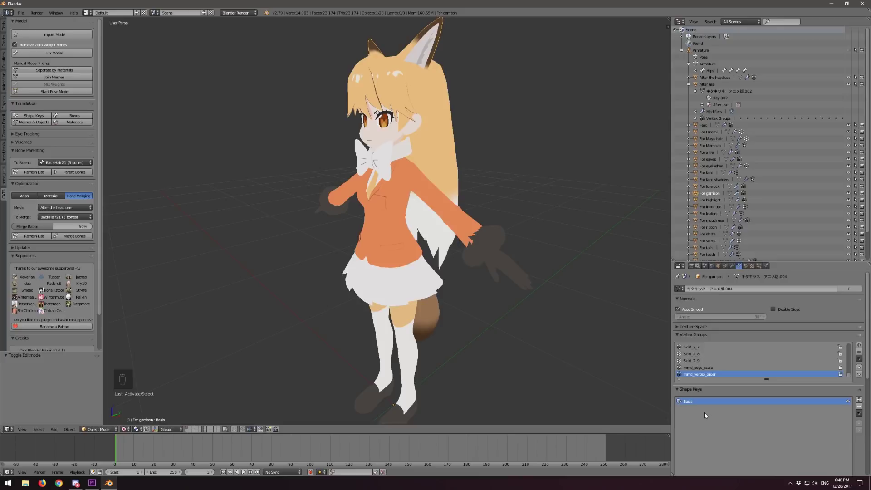
pyautogui.rightClick(387, 134)
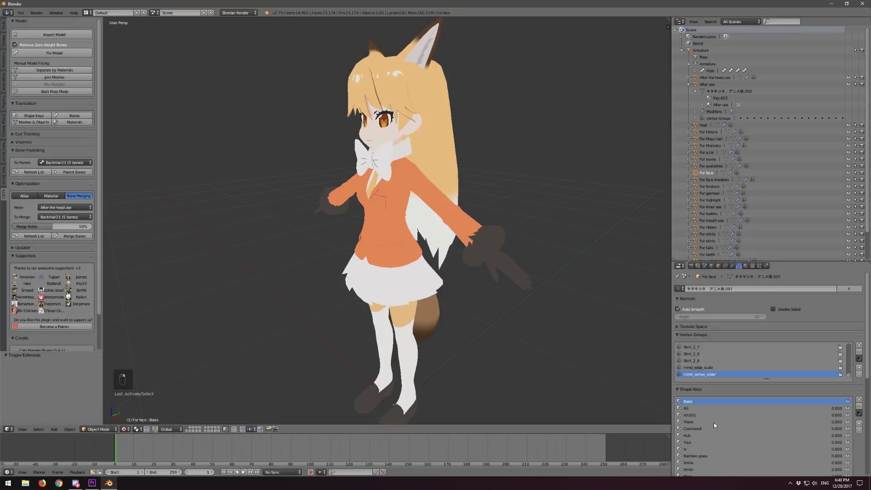
pyautogui.scroll(-5, 711, 420)
pyautogui.scroll(5, 716, 404)
pyautogui.moveTo(559, 256); pyautogui.dragTo(498, 253, button='middle')
pyautogui.rightClick(420, 177)
pyautogui.moveTo(419, 177); pyautogui.dragTo(558, 263, button='middle')
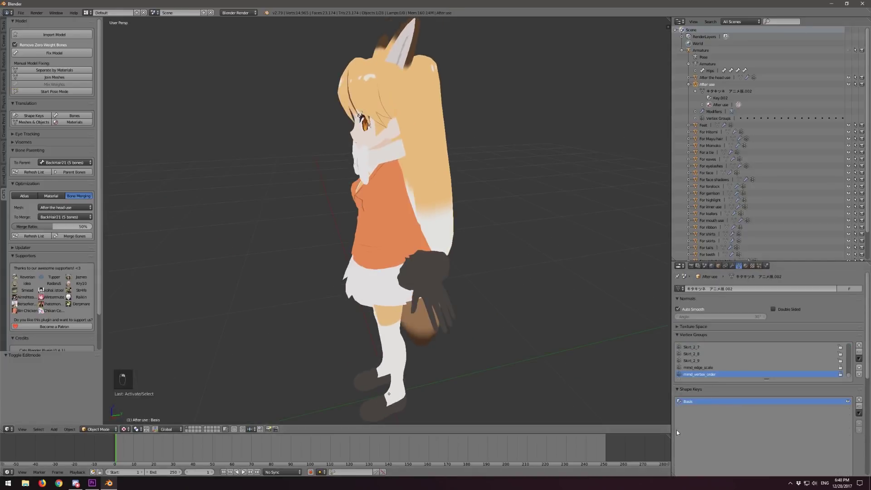
# Unlink the Key.002 shape keys from After use and show its modifier stack.
pyautogui.rightClick(718, 101)
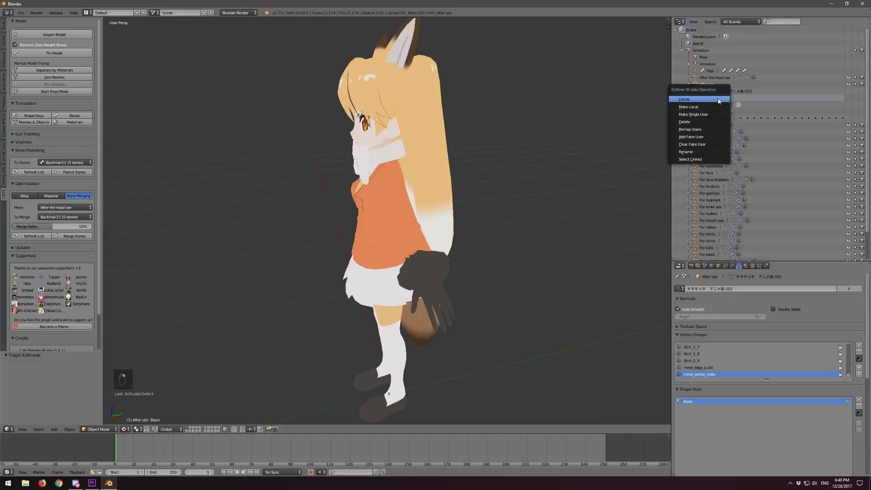
pyautogui.click(711, 122)
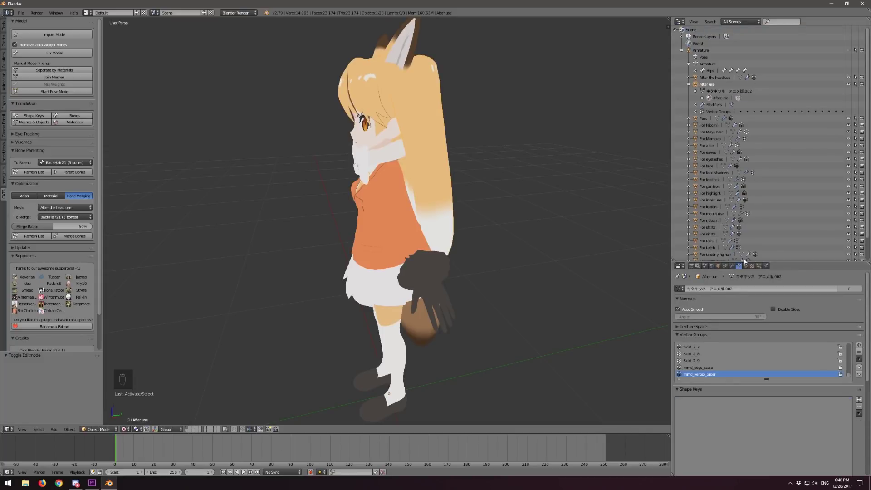
pyautogui.click(731, 266)
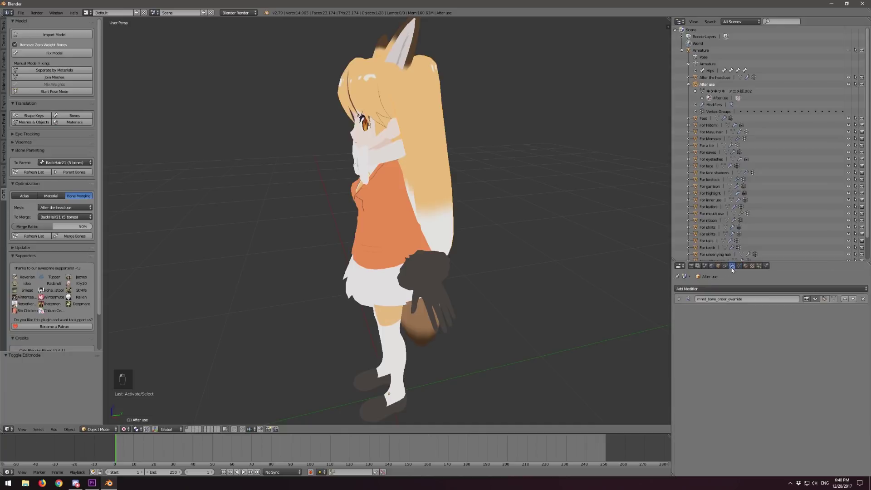
# Add a Decimate modifier above mmd_bone_order_override, trying Planar before settling on Collapse.
pyautogui.click(741, 289)
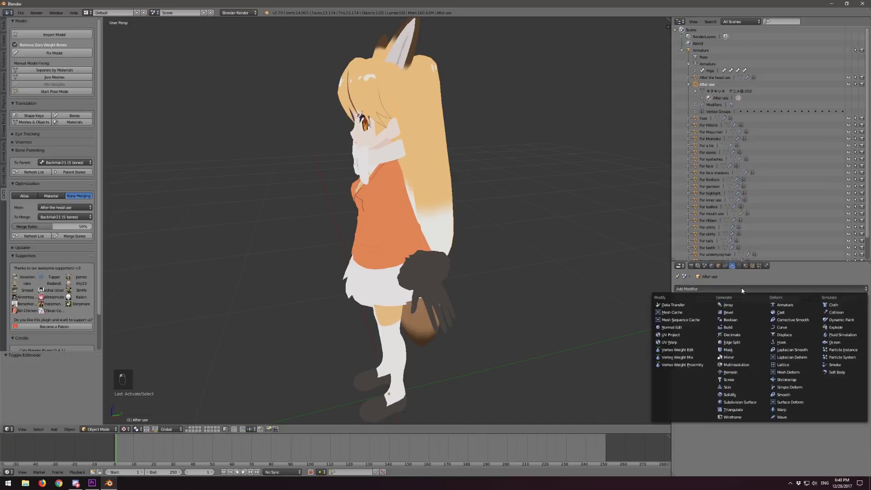
pyautogui.click(739, 334)
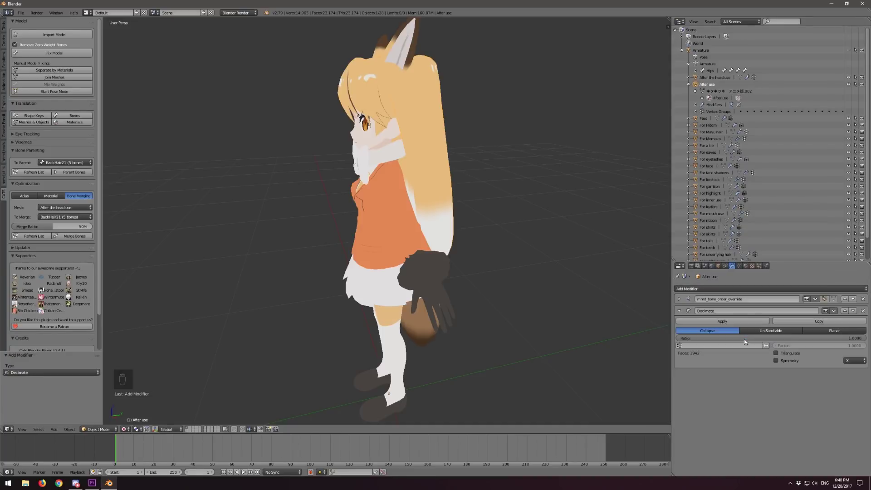
pyautogui.click(844, 311)
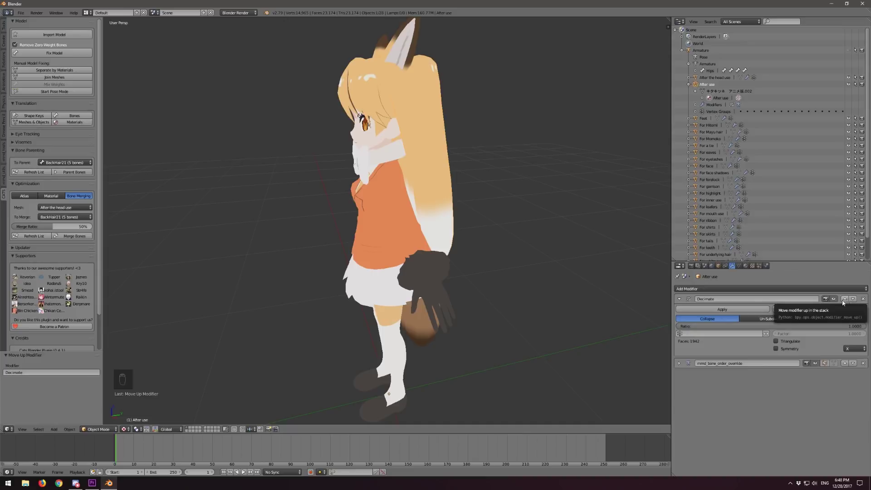
pyautogui.moveTo(640, 303); pyautogui.dragTo(632, 303, button='middle')
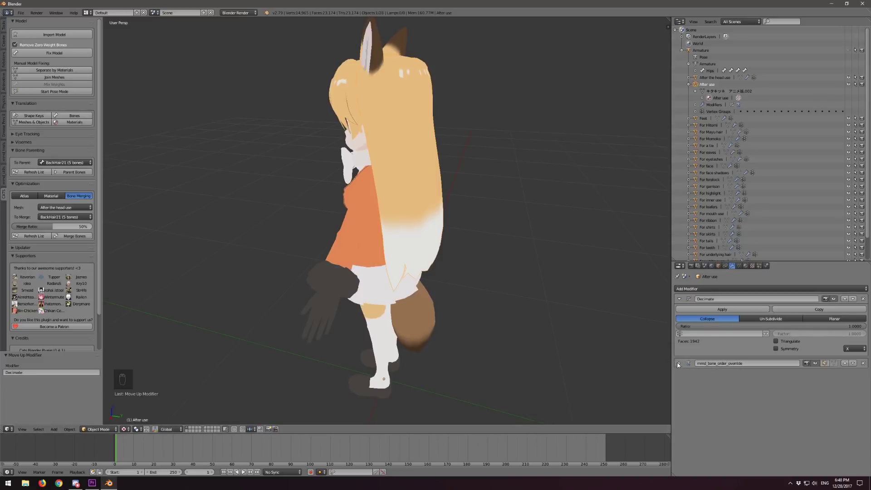
pyautogui.click(840, 320)
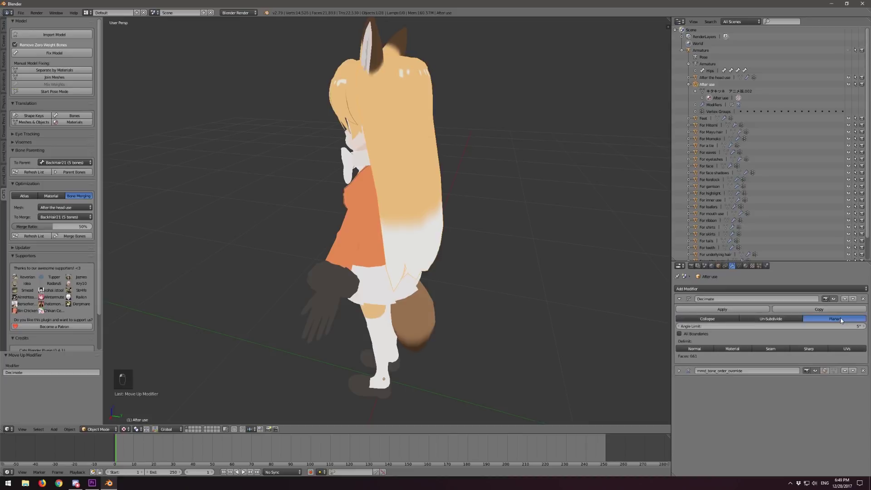
pyautogui.click(728, 320)
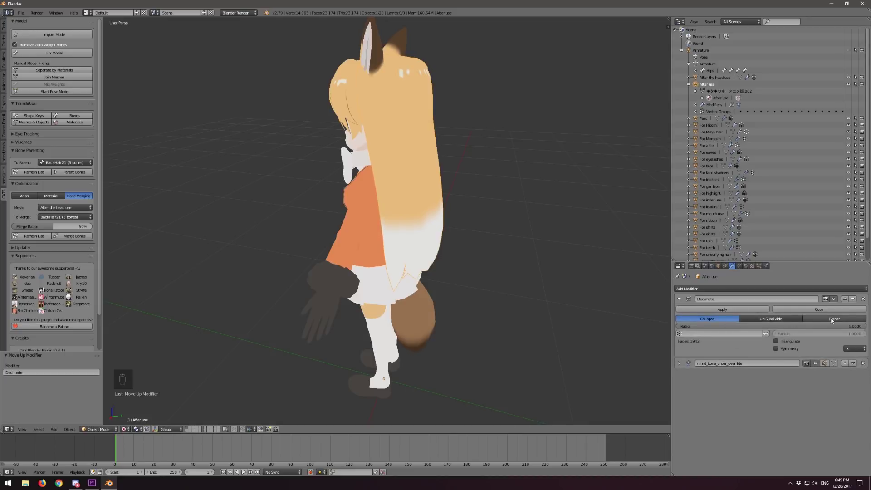
pyautogui.press('Tab')
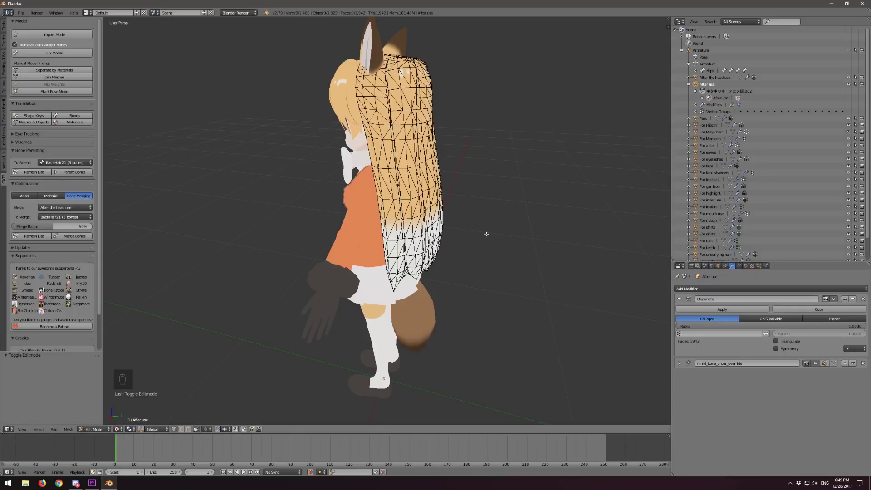
# Switch the hair's Decimate modifier to Planar mode and preview it in Object Mode.
pyautogui.scroll(1, 486, 234)
pyautogui.scroll(-3, 487, 233)
pyautogui.scroll(3, 490, 232)
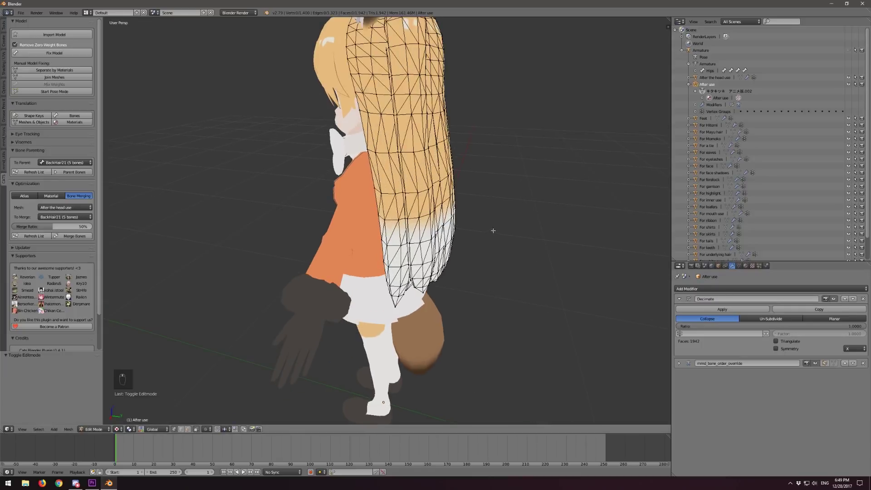
pyautogui.moveTo(520, 205); pyautogui.dragTo(495, 237, button='middle')
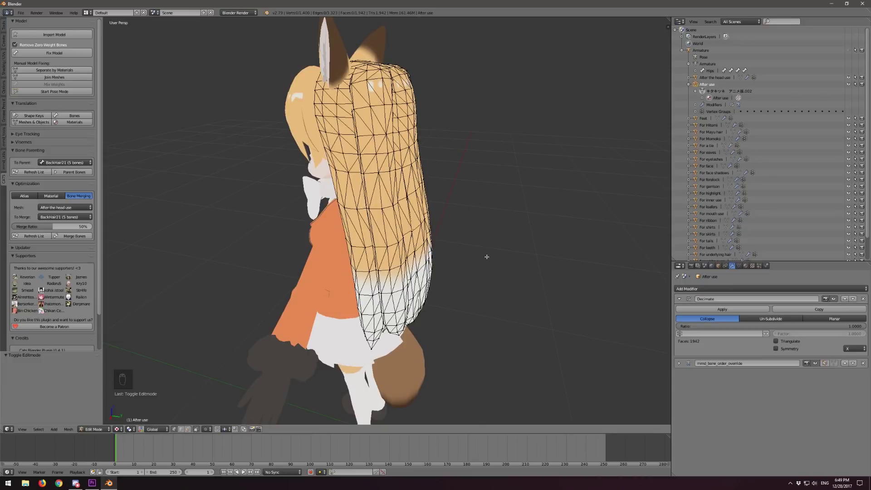
pyautogui.moveTo(481, 258); pyautogui.dragTo(478, 259, button='middle')
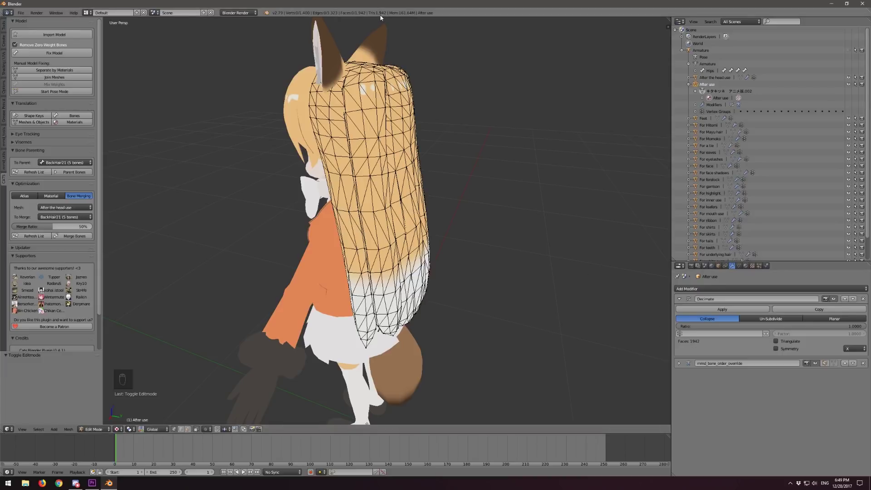
pyautogui.click(838, 320)
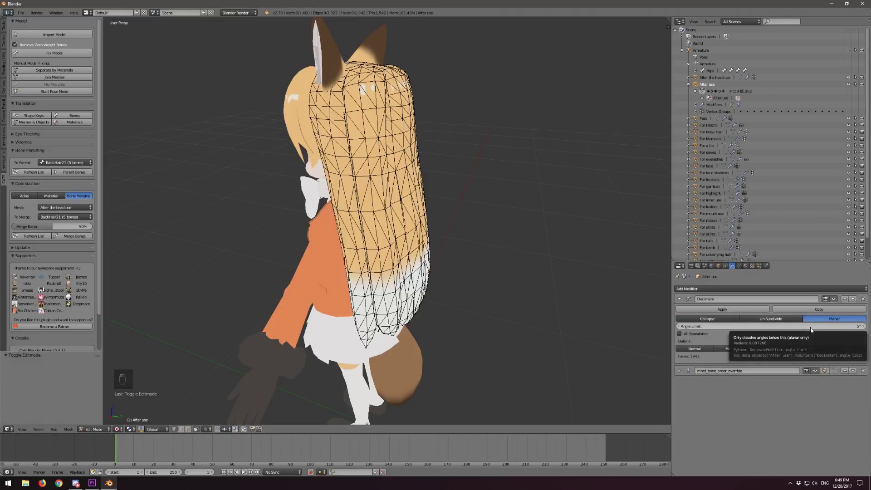
pyautogui.press('Tab')
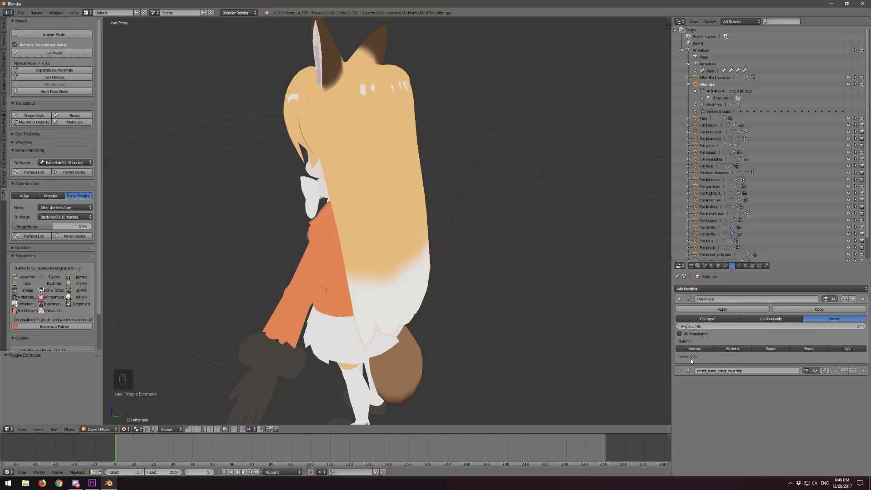
# Compare Collapse with Planar, then apply the Planar decimation, reducing the hair to 661 faces.
pyautogui.click(706, 319)
pyautogui.click(820, 319)
pyautogui.click(700, 319)
pyautogui.click(832, 319)
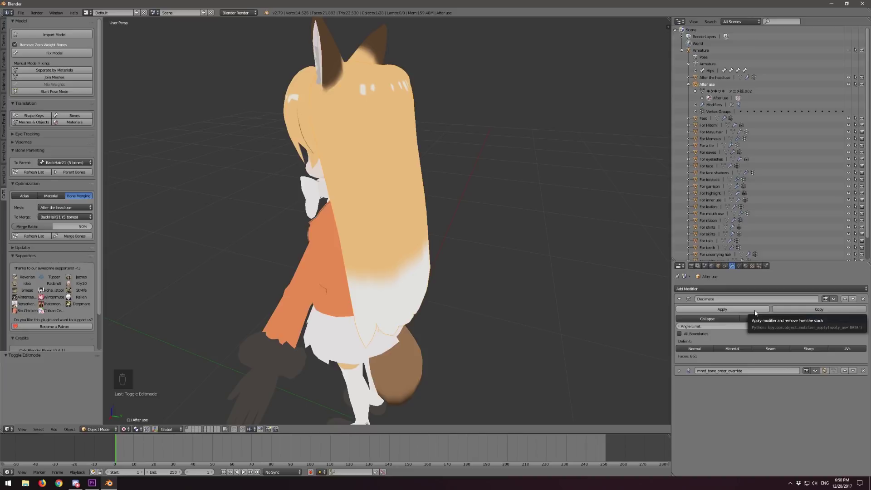
pyautogui.click(725, 308)
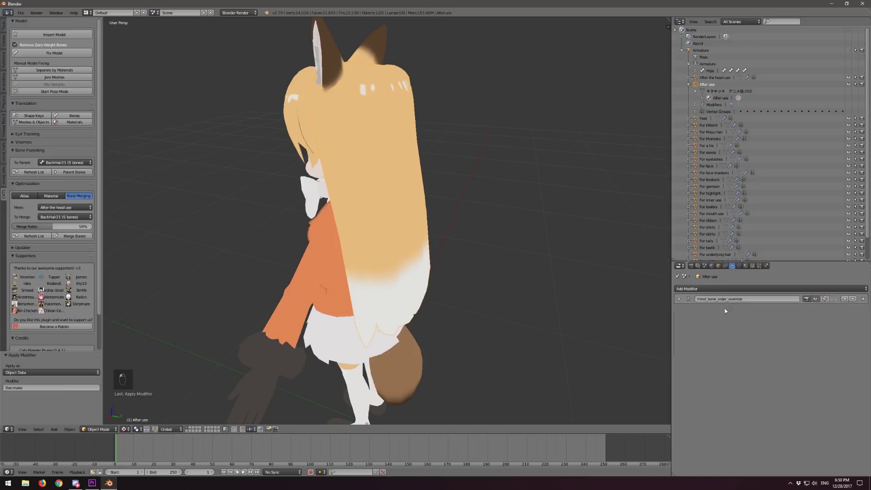
pyautogui.rightClick(406, 162)
# Check the decimated back hair in Edit Mode, return to Object Mode and collapse 'After use' in the Outliner.
pyautogui.moveTo(409, 135); pyautogui.dragTo(425, 133, button='middle')
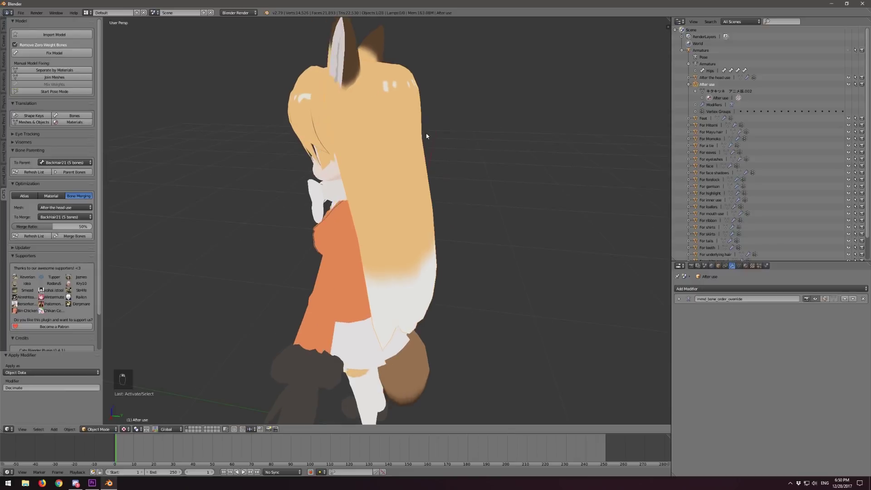
pyautogui.press('Tab')
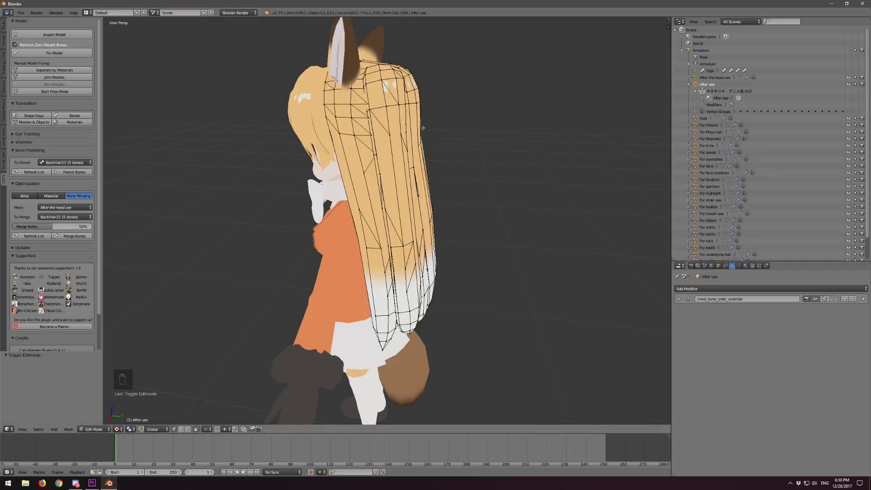
pyautogui.moveTo(476, 207); pyautogui.dragTo(465, 206, button='middle')
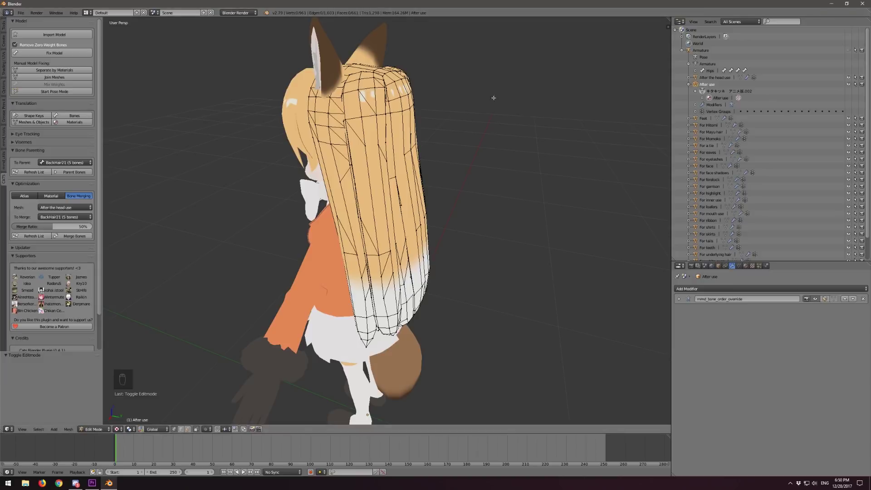
pyautogui.press('Tab')
pyautogui.moveTo(482, 135); pyautogui.dragTo(504, 200, button='middle')
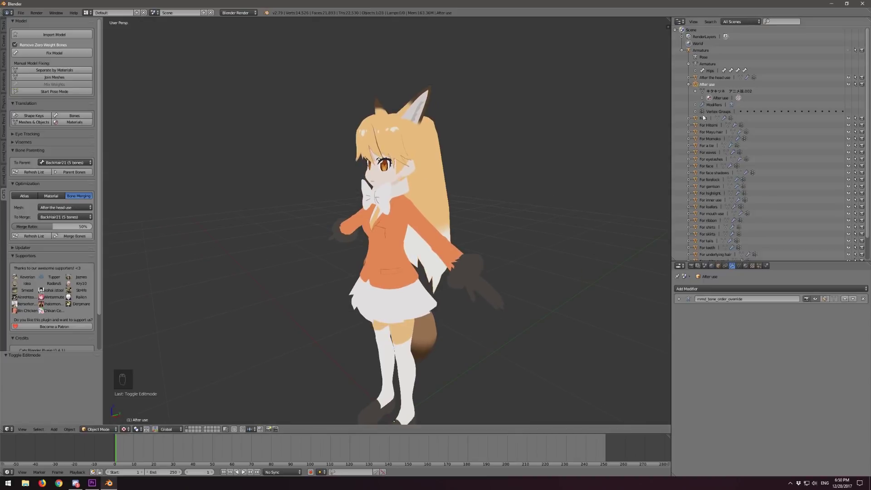
pyautogui.click(688, 85)
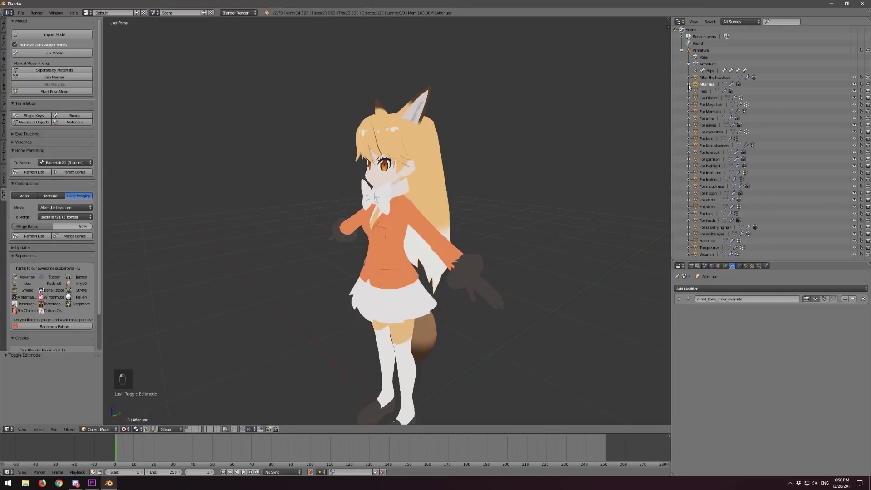
# Select the gloves and delete the Key.018 shape key from For Momoko.
pyautogui.rightClick(474, 269)
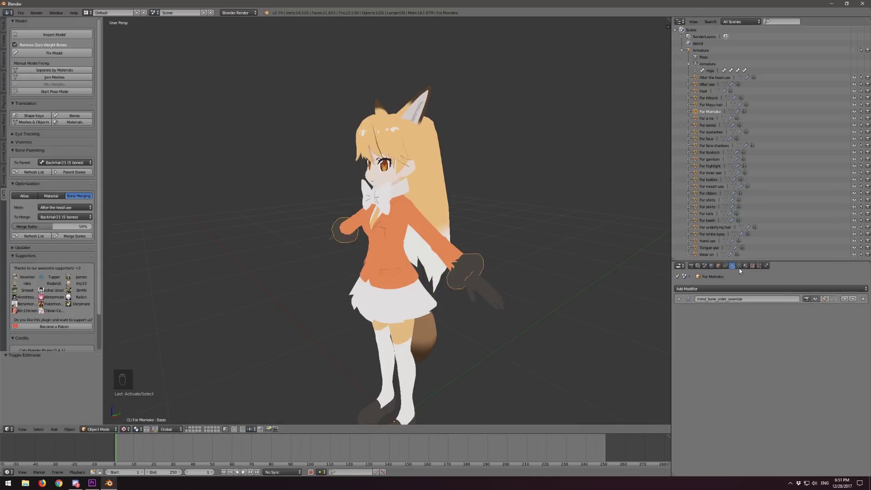
pyautogui.click(688, 112)
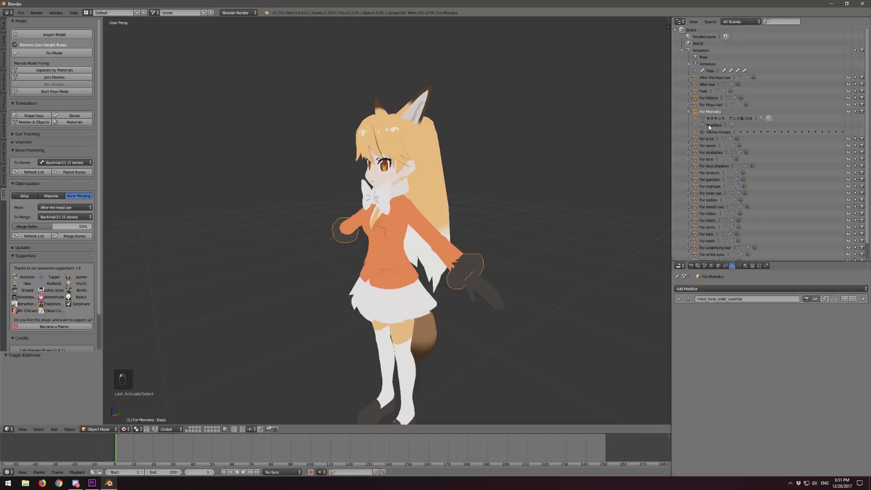
pyautogui.rightClick(713, 128)
pyautogui.click(715, 126)
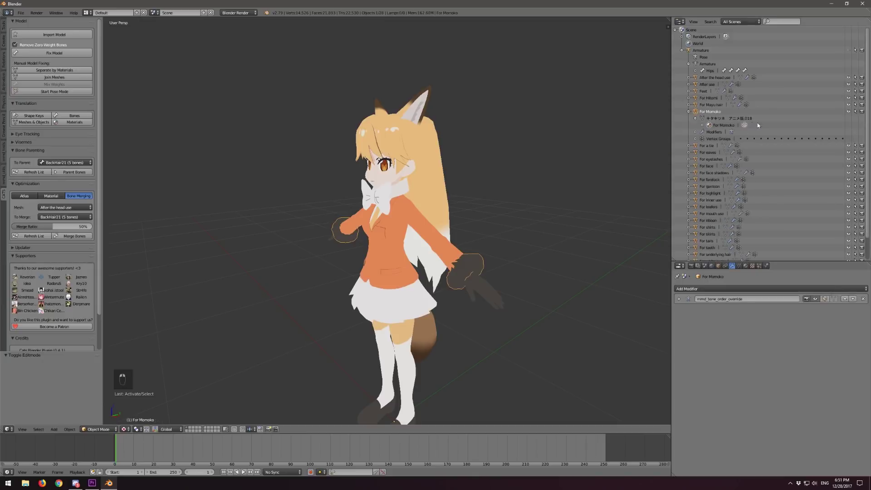
# Add a Decimate modifier to the gloves and inspect the glove mesh in Edit Mode.
pyautogui.click(788, 289)
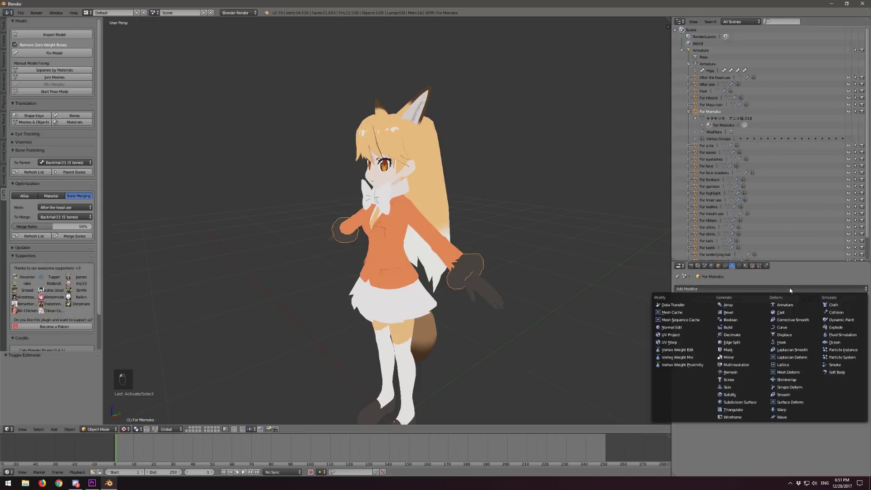
pyautogui.click(734, 335)
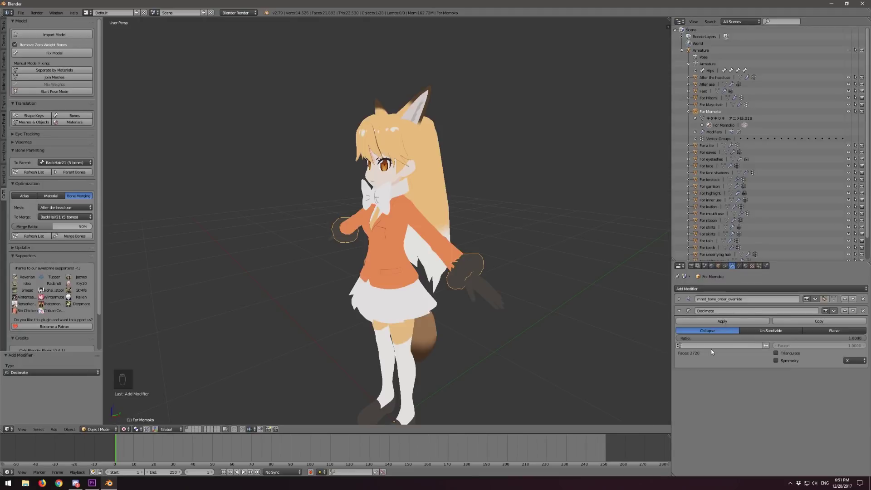
pyautogui.press('Tab')
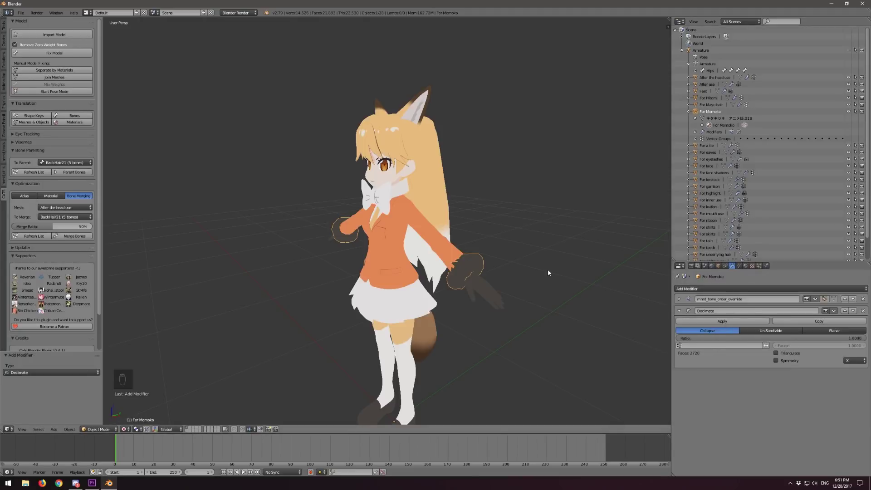
pyautogui.scroll(3, 548, 269)
pyautogui.moveTo(528, 281); pyautogui.dragTo(571, 316, button='middle')
pyautogui.moveTo(594, 287); pyautogui.dragTo(585, 319, button='middle')
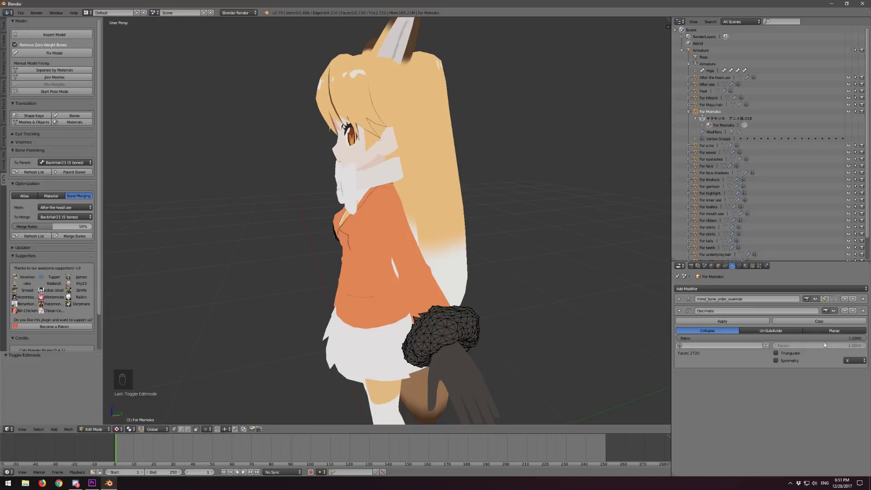
pyautogui.press('Tab')
pyautogui.press('Tab')
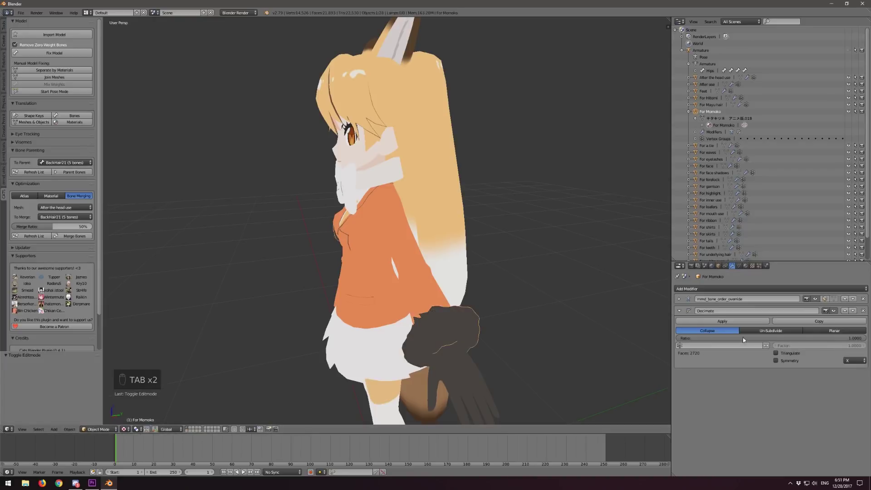
# Set the Decimate ratio to 0.1 and apply it to the gloves.
pyautogui.moveTo(862, 339); pyautogui.dragTo(697, 339)
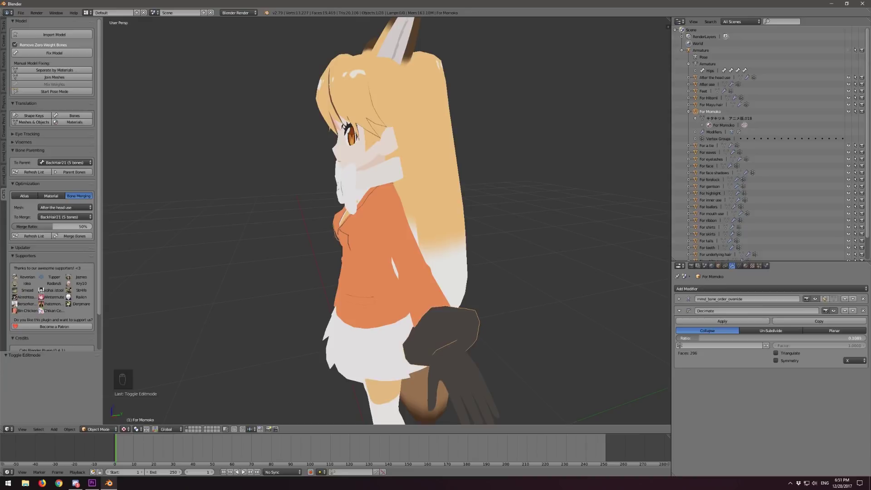
pyautogui.click(803, 338)
pyautogui.press('BackSpace')
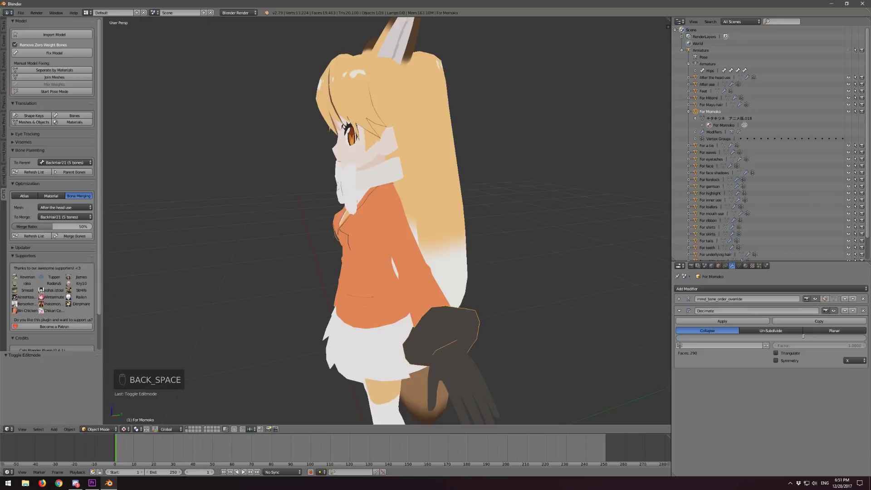
pyautogui.write('0.1')
pyautogui.press('Return')
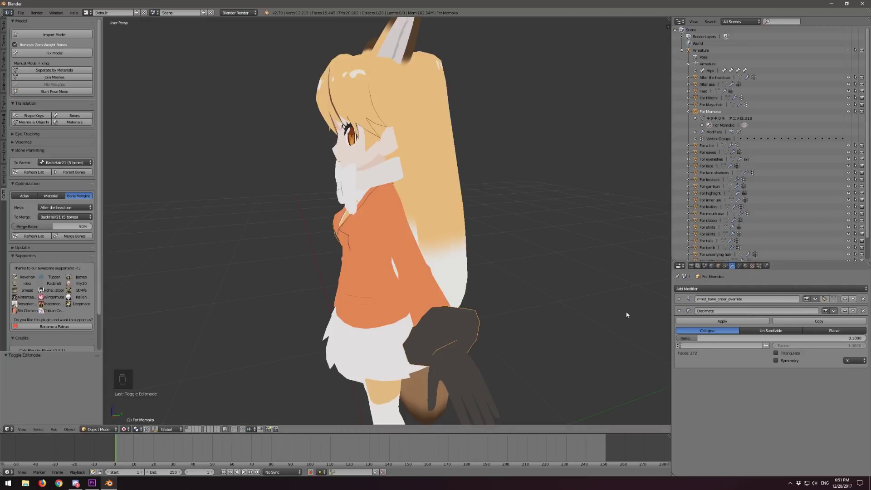
pyautogui.click(716, 322)
pyautogui.press('Tab')
# Inspect the reduced gloves from below the raised arm, then return to Object Mode.
pyautogui.moveTo(465, 328); pyautogui.dragTo(494, 244, button='middle')
pyautogui.moveTo(487, 119); pyautogui.dragTo(477, 291, button='middle')
pyautogui.scroll(-5, 505, 276)
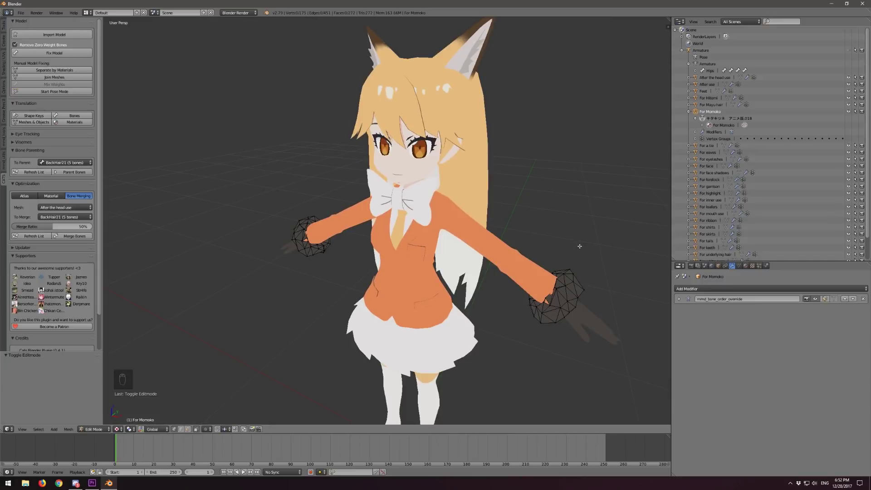
pyautogui.press('Tab')
# Select the bow, look over the tail and fox ear, then select the Wear on jacket.
pyautogui.rightClick(410, 195)
pyautogui.scroll(5, 410, 196)
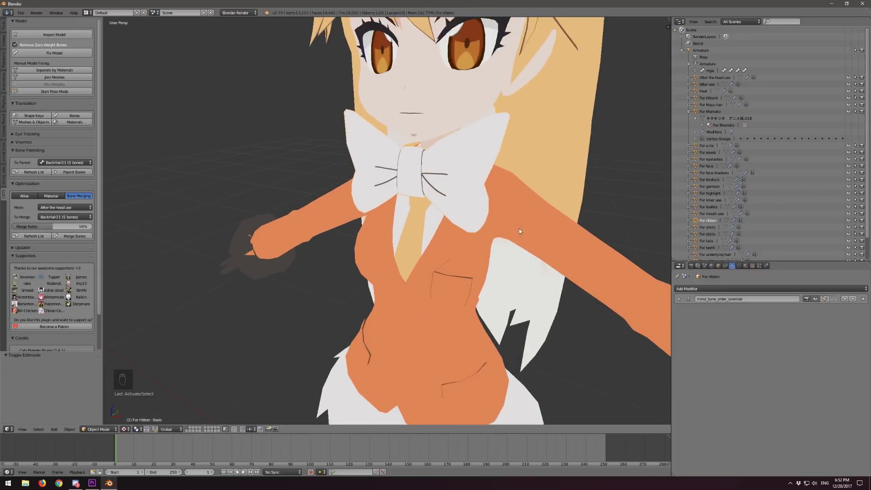
pyautogui.scroll(-5, 519, 229)
pyautogui.scroll(-3, 515, 229)
pyautogui.moveTo(515, 231); pyautogui.dragTo(547, 241, button='middle')
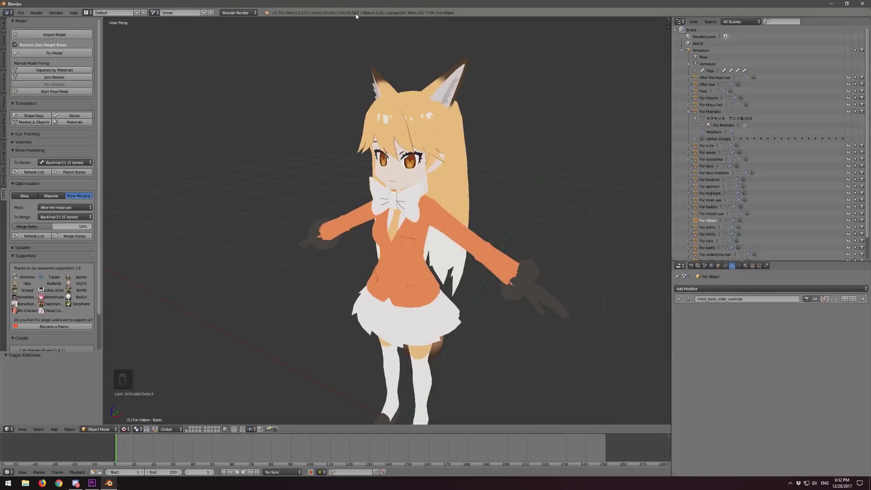
pyautogui.moveTo(511, 116); pyautogui.dragTo(498, 121, button='middle')
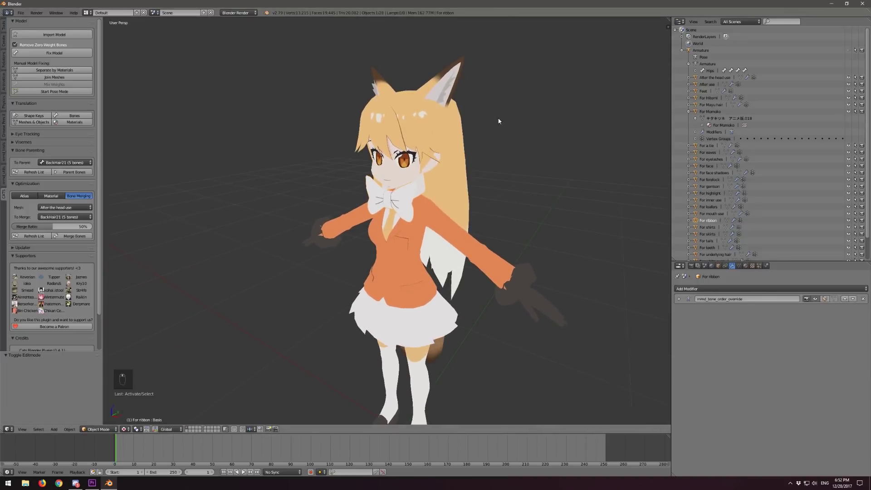
pyautogui.moveTo(564, 209); pyautogui.dragTo(542, 166, button='middle')
pyautogui.rightClick(386, 213)
# Enter Edit Mode on the jacket and frame a close front view of its buttons.
pyautogui.press('Tab')
pyautogui.moveTo(386, 213); pyautogui.dragTo(477, 229, button='middle')
pyautogui.scroll(6, 477, 228)
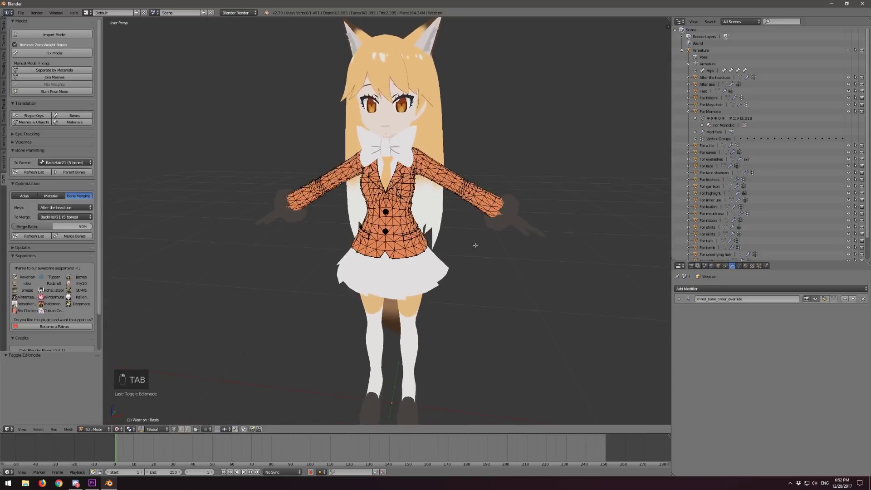
pyautogui.scroll(-5, 517, 277)
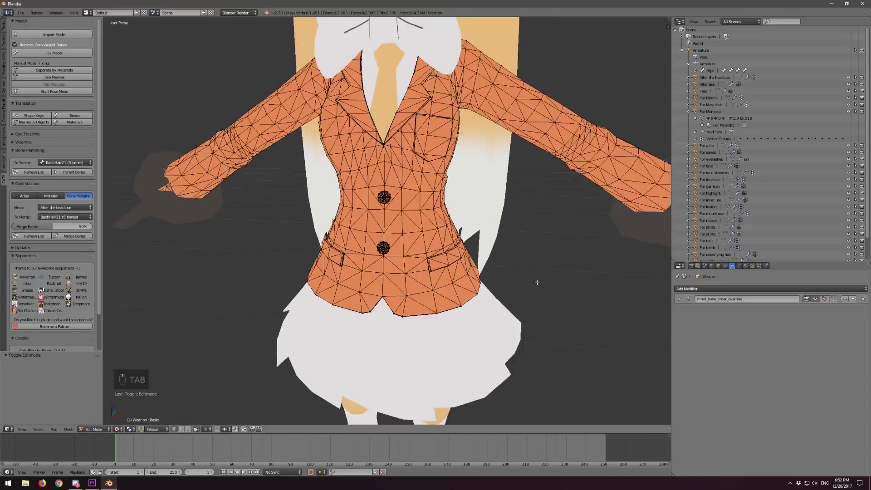
pyautogui.scroll(4, 506, 275)
pyautogui.scroll(-5, 506, 274)
pyautogui.moveTo(492, 290); pyautogui.dragTo(471, 282, button='middle')
pyautogui.scroll(10, 472, 283)
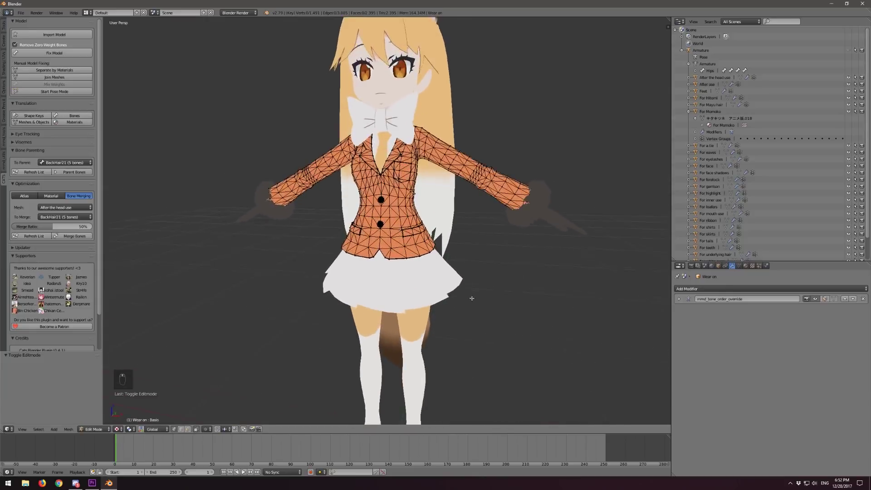
pyautogui.moveTo(377, 300); pyautogui.dragTo(420, 241, button='middle')
pyautogui.scroll(3, 421, 240)
pyautogui.scroll(-2, 421, 241)
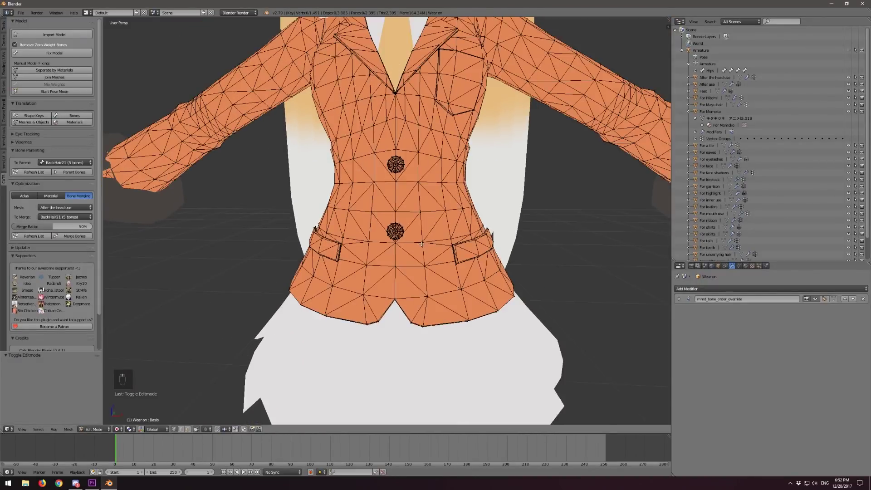
pyautogui.scroll(5, 399, 232)
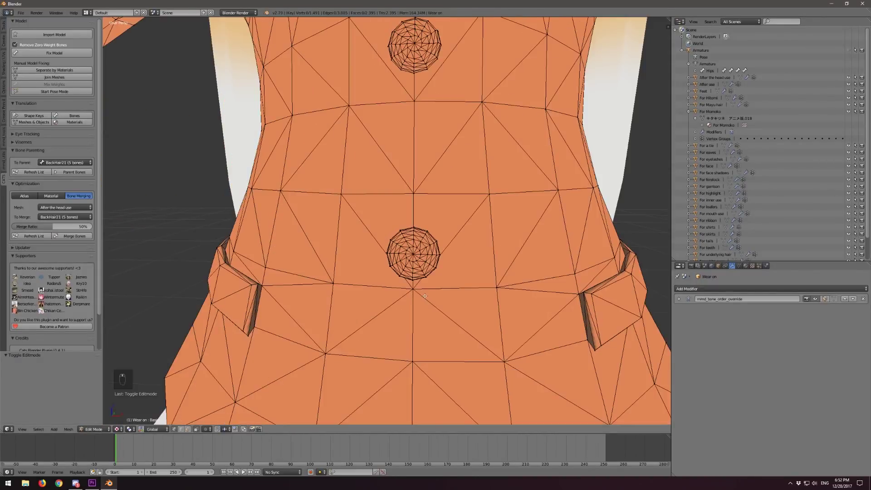
pyautogui.moveTo(418, 297); pyautogui.dragTo(392, 283, button='middle')
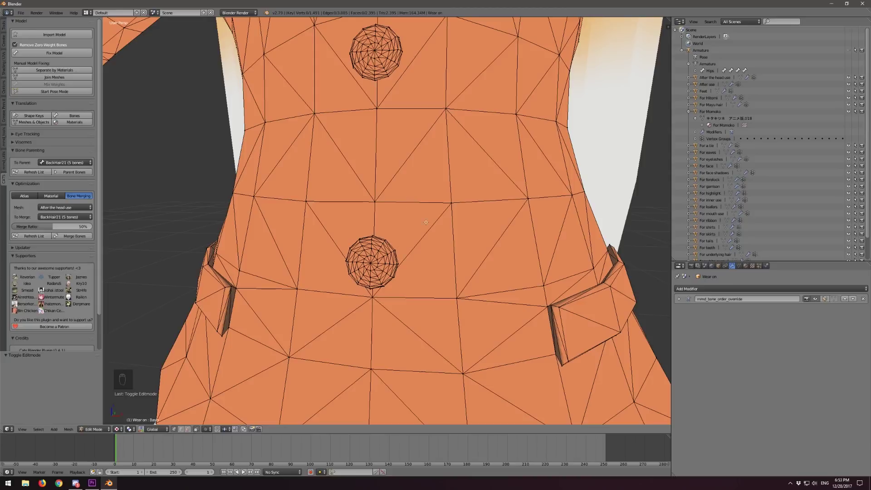
pyautogui.scroll(-8, 415, 248)
pyautogui.scroll(8, 379, 226)
# Select the lower button with linked geometry, delete its vertices and return to Object Mode.
pyautogui.press('c')
pyautogui.moveTo(383, 250)
pyautogui.mouseDown()
pyautogui.moveTo(380, 256)
pyautogui.moveTo(395, 249)
pyautogui.moveTo(380, 264)
pyautogui.moveTo(388, 255)
pyautogui.mouseUp()
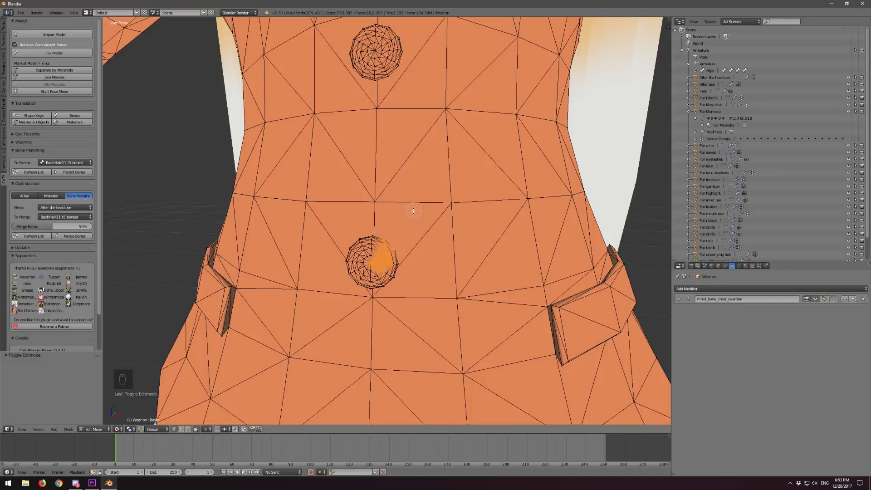
pyautogui.rightClick(394, 215)
pyautogui.hotkey('ctrl', 'l')
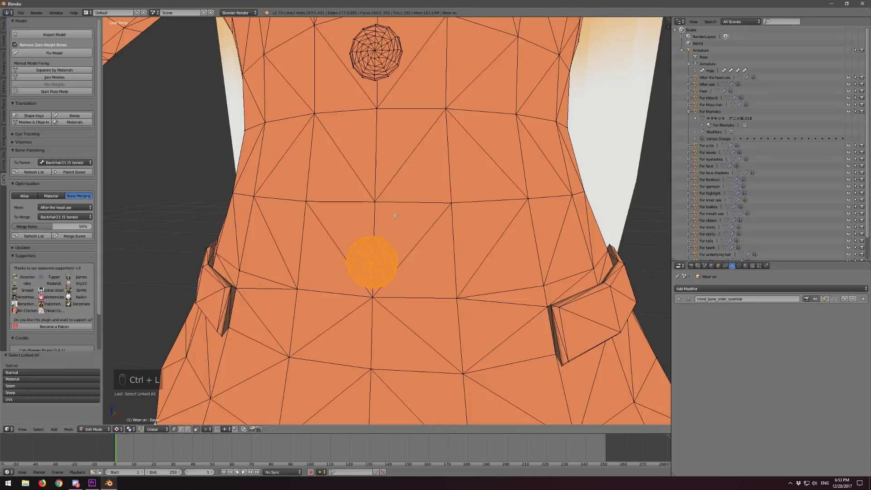
pyautogui.moveTo(401, 209)
pyautogui.mouseDown(button='middle')
pyautogui.moveTo(404, 177)
pyautogui.moveTo(411, 215)
pyautogui.mouseUp(button='middle')
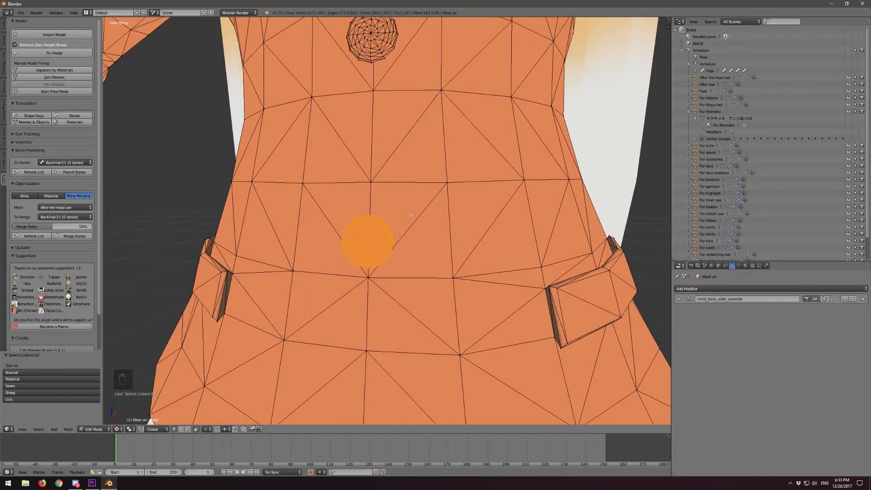
pyautogui.press('Delete')
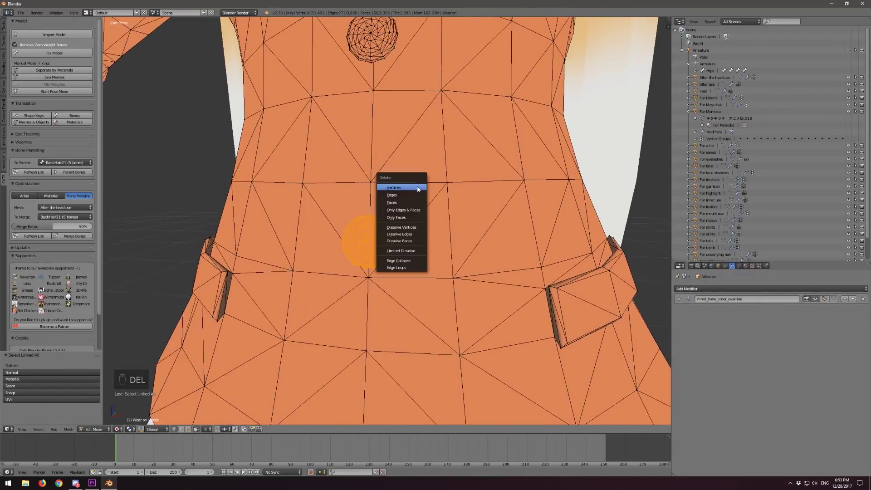
pyautogui.click(416, 187)
pyautogui.scroll(-2, 418, 198)
pyautogui.scroll(-3, 418, 199)
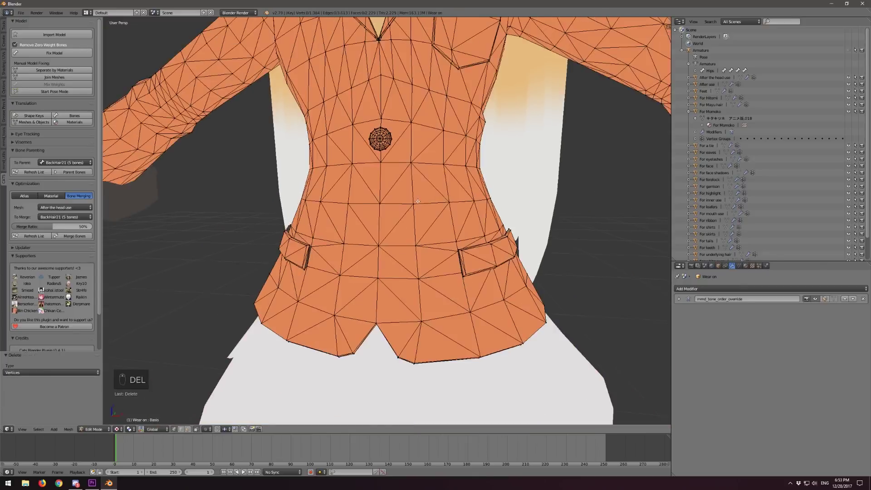
pyautogui.scroll(-3, 417, 200)
pyautogui.press('Tab')
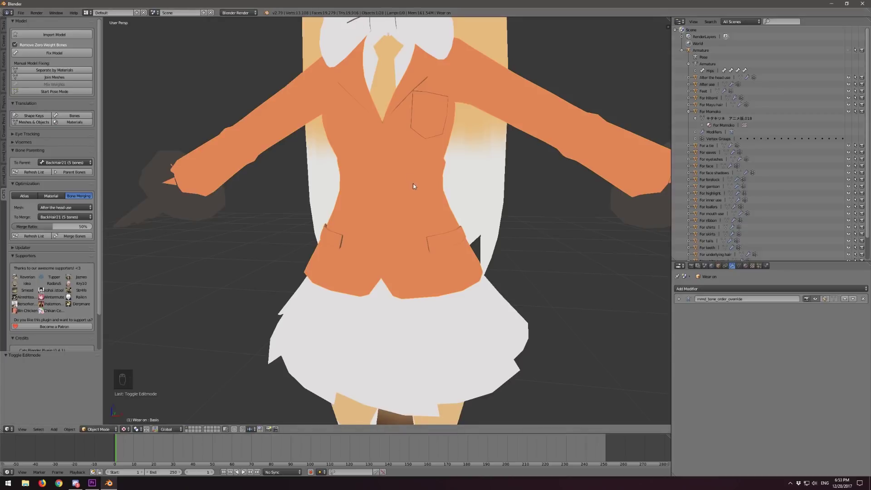
pyautogui.scroll(-3, 414, 187)
# Orbit the view to see the fox-girl from above and then facing the viewer.
pyautogui.scroll(-1, 449, 207)
pyautogui.moveTo(448, 207); pyautogui.dragTo(438, 217, button='middle')
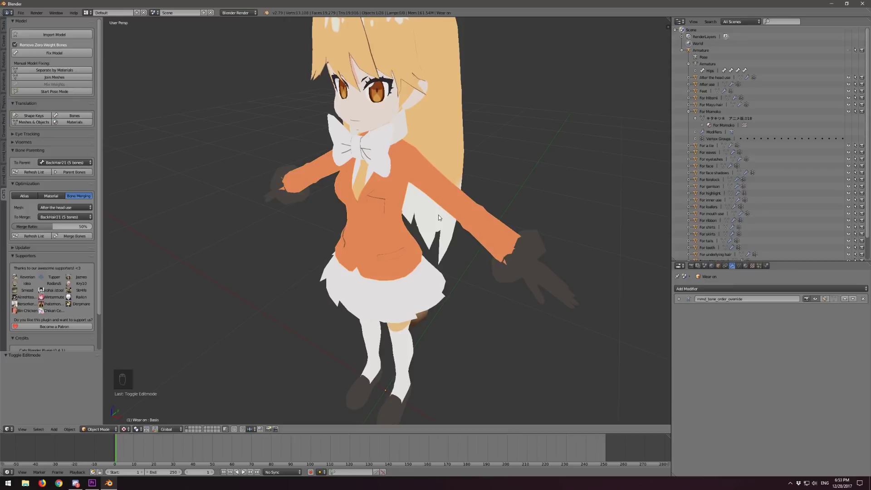
pyautogui.moveTo(416, 156); pyautogui.dragTo(254, 249, button='middle')
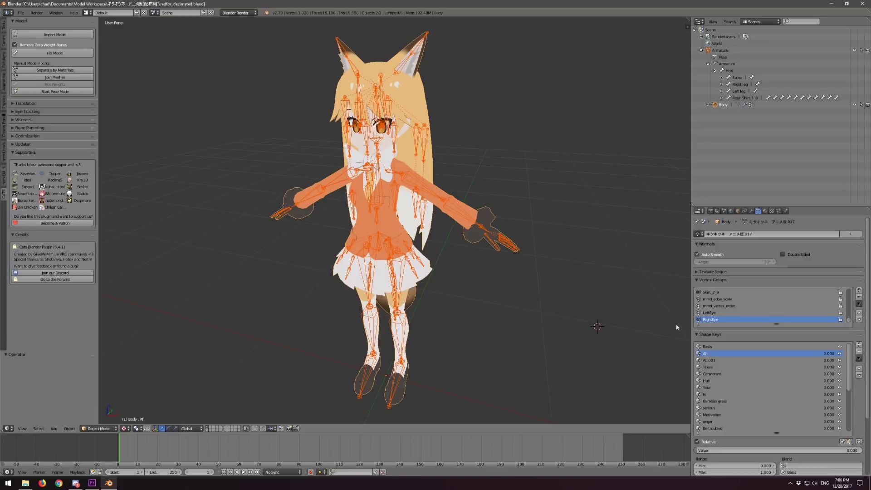
# Clear all shape key values and make Basis the active shape key.
pyautogui.click(705, 347)
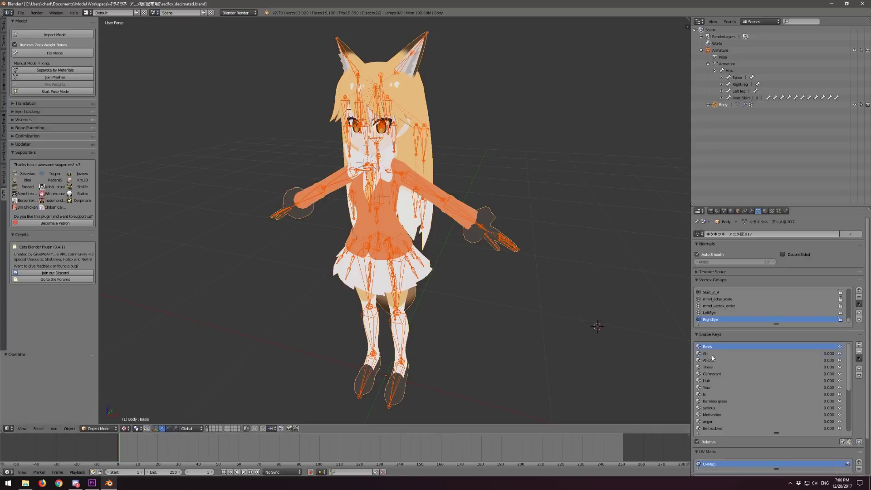
pyautogui.click(715, 354)
pyautogui.click(856, 441)
pyautogui.click(731, 347)
pyautogui.press('Tab')
pyautogui.press('Tab')
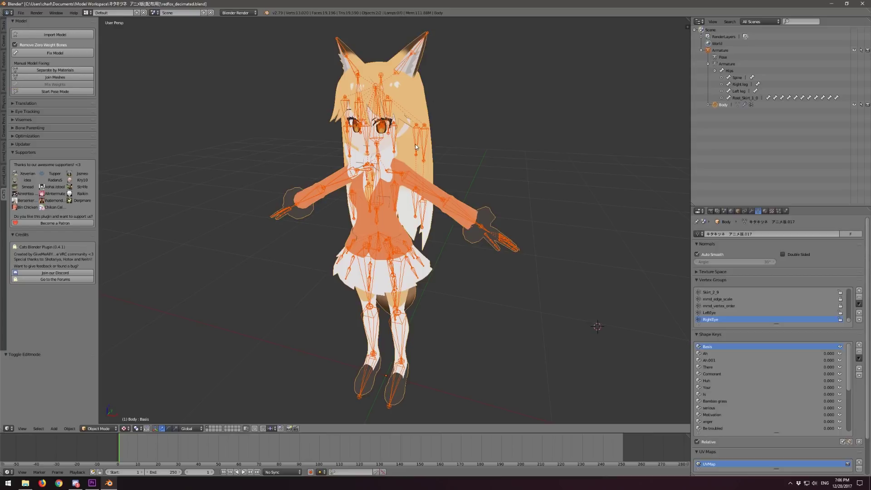
# Turn on screencast key display in the sidebar and expand the Cats Eye Tracking panel.
pyautogui.click(683, 36)
pyautogui.click(686, 27)
pyautogui.click(660, 391)
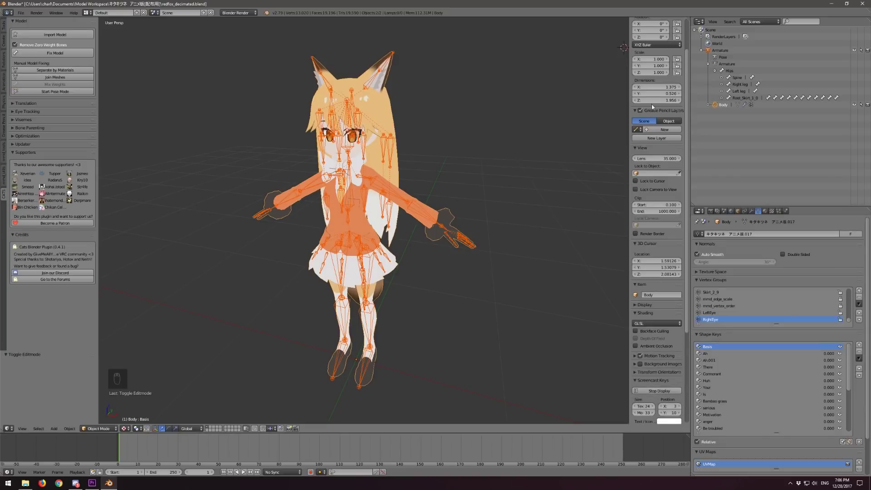
pyautogui.press('n')
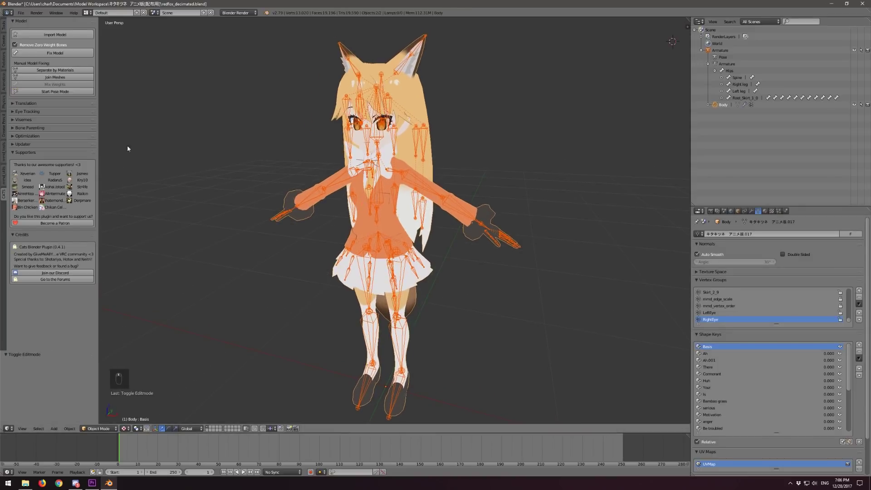
pyautogui.click(26, 112)
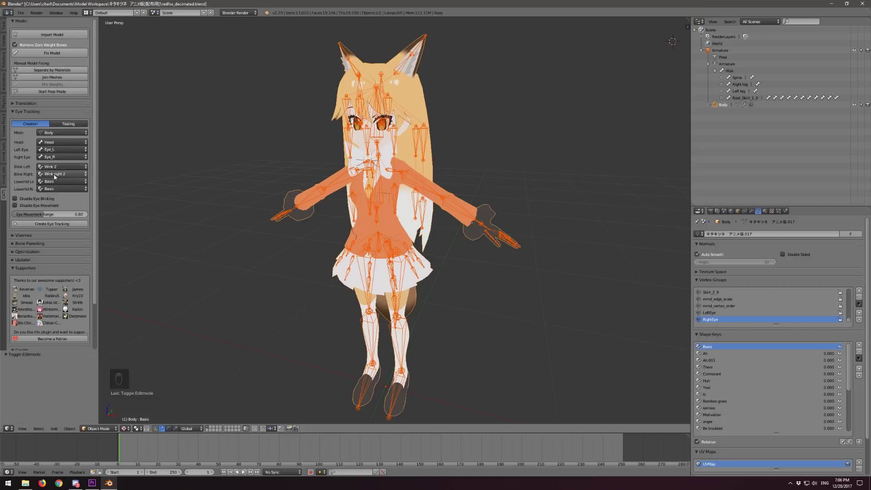
# Select the Body and test Wink 2, Wink right 2, Wink and Wink right closing each eye.
pyautogui.rightClick(445, 193)
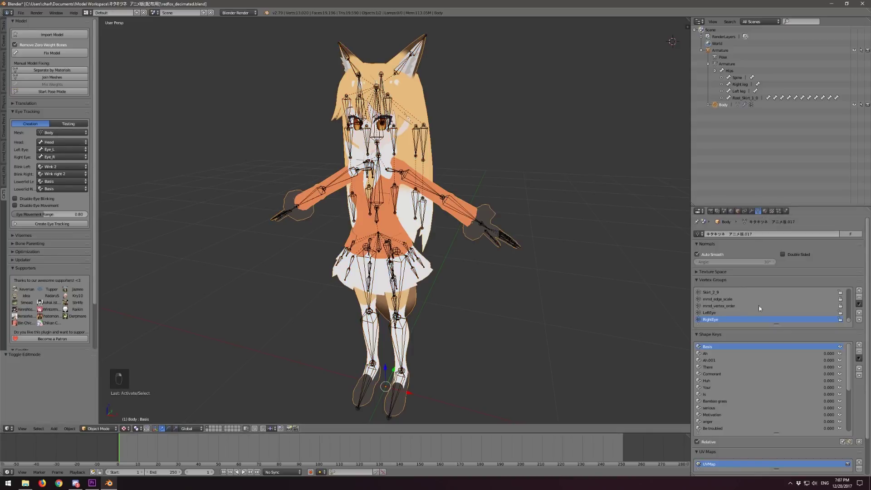
pyautogui.scroll(-10, 751, 402)
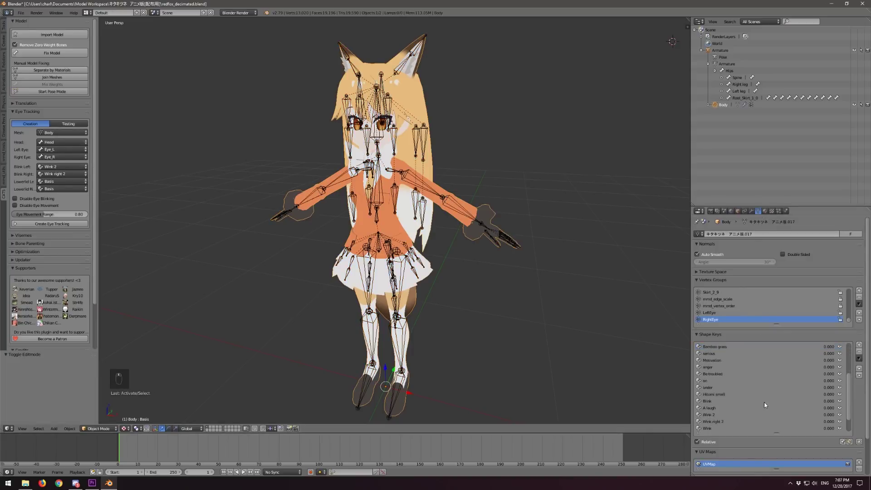
pyautogui.click(716, 401)
pyautogui.moveTo(726, 451); pyautogui.dragTo(862, 451)
pyautogui.click(714, 408)
pyautogui.click(723, 415)
pyautogui.click(711, 422)
pyautogui.moveTo(701, 450); pyautogui.dragTo(862, 450)
pyautogui.moveTo(594, 299); pyautogui.dragTo(584, 321, button='middle')
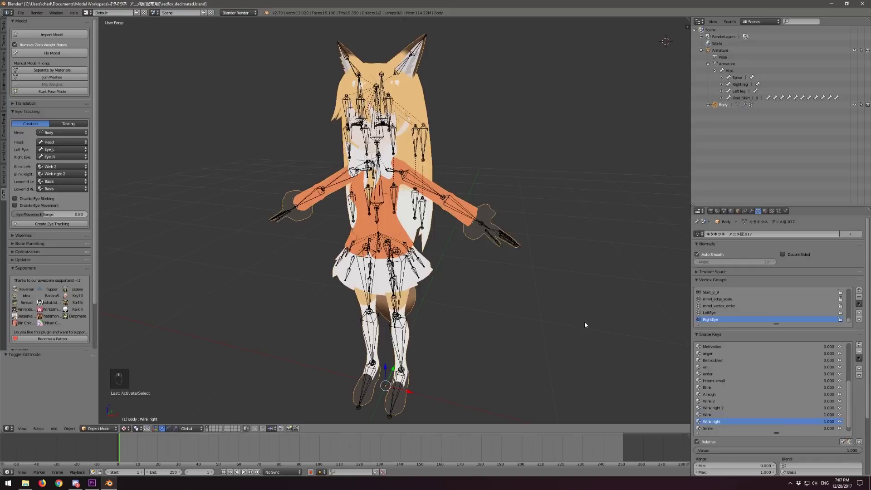
# Clear the shape keys, make Basis active and create the Cats eye tracking.
pyautogui.click(858, 441)
pyautogui.moveTo(846, 409); pyautogui.dragTo(846, 371)
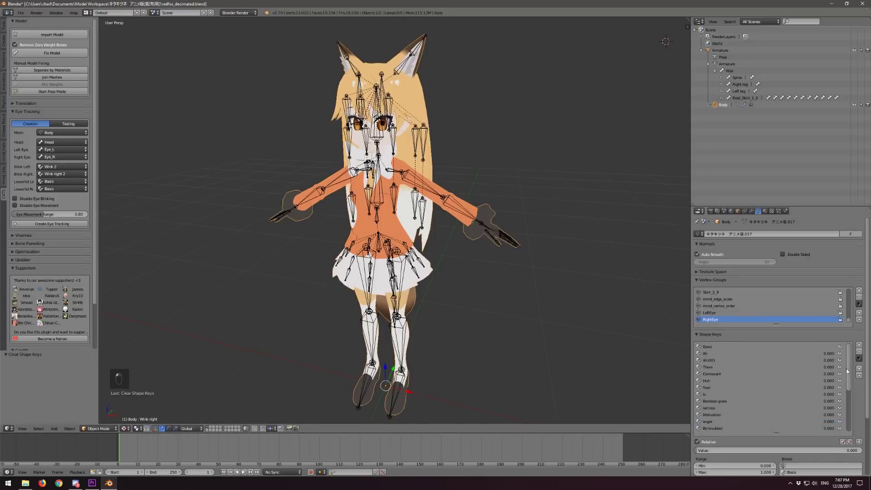
pyautogui.click(718, 347)
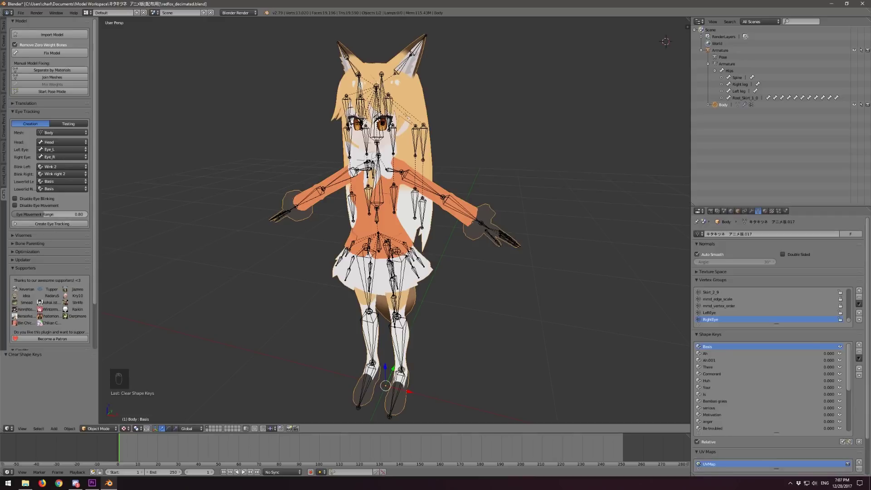
pyautogui.click(65, 225)
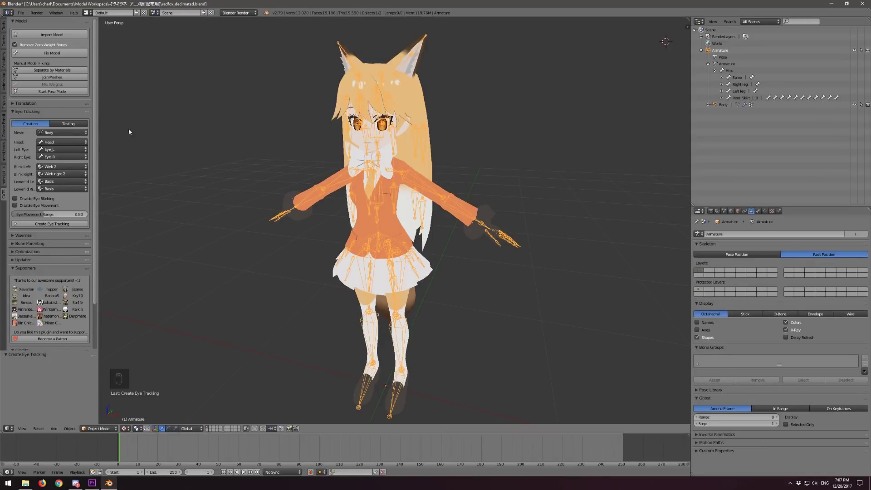
# Switch Eye Tracking to Testing, start eye testing and aim the eyes up and to each side.
pyautogui.click(84, 126)
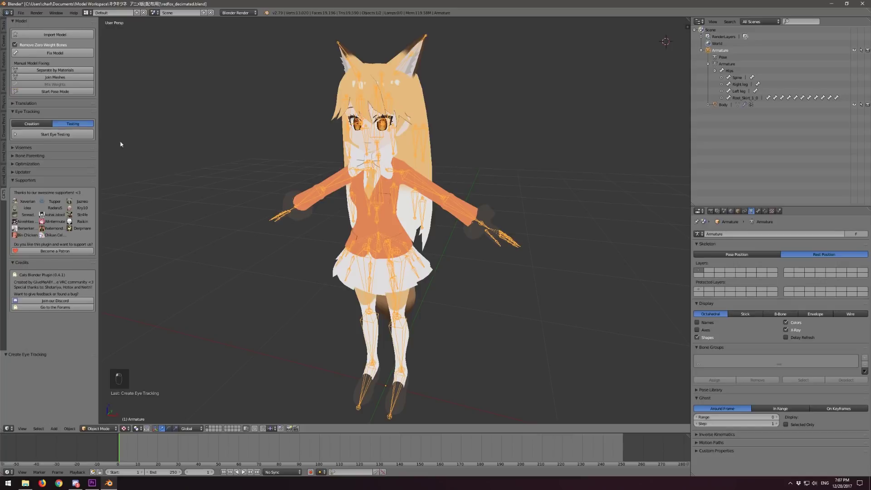
pyautogui.click(66, 136)
pyautogui.scroll(2, 274, 132)
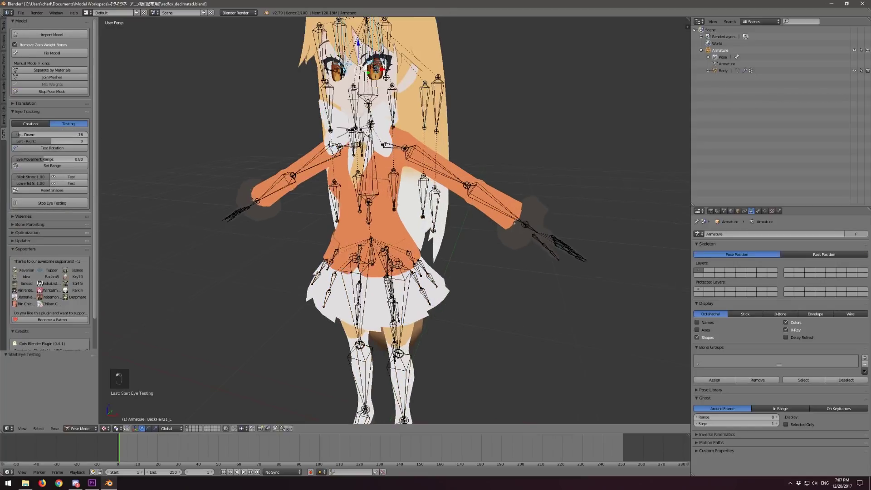
pyautogui.keyDown('shift'); pyautogui.moveTo(274, 132); pyautogui.dragTo(298, 241, button='middle'); pyautogui.keyUp('shift')
pyautogui.scroll(3, 299, 242)
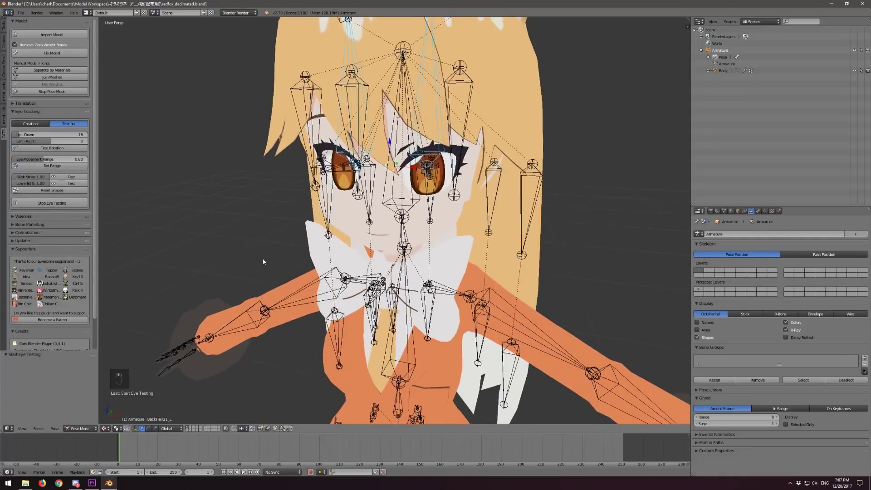
pyautogui.moveTo(51, 134); pyautogui.dragTo(84, 141)
pyautogui.click(59, 147)
pyautogui.click(51, 148)
pyautogui.click(86, 148)
pyautogui.moveTo(150, 177); pyautogui.dragTo(173, 174, button='middle')
# Test gazes at left-right -19 and 19 and up-down 25, with movement range 1.00.
pyautogui.moveTo(81, 141)
pyautogui.mouseDown()
pyautogui.moveTo(41, 136)
pyautogui.moveTo(35, 144)
pyautogui.moveTo(58, 159)
pyautogui.moveTo(54, 136)
pyautogui.moveTo(82, 136)
pyautogui.moveTo(45, 135)
pyautogui.moveTo(66, 135)
pyautogui.mouseUp()
pyautogui.click(46, 148)
pyautogui.click(42, 149)
pyautogui.click(52, 166)
pyautogui.click(70, 148)
pyautogui.click(47, 149)
pyautogui.moveTo(45, 141); pyautogui.dragTo(72, 141)
pyautogui.click(56, 148)
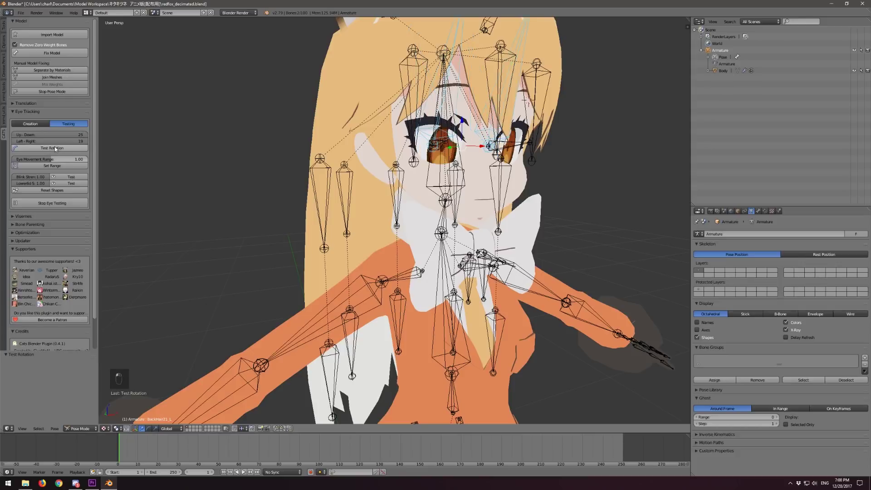
pyautogui.moveTo(72, 136); pyautogui.dragTo(48, 136)
pyautogui.press('Escape')
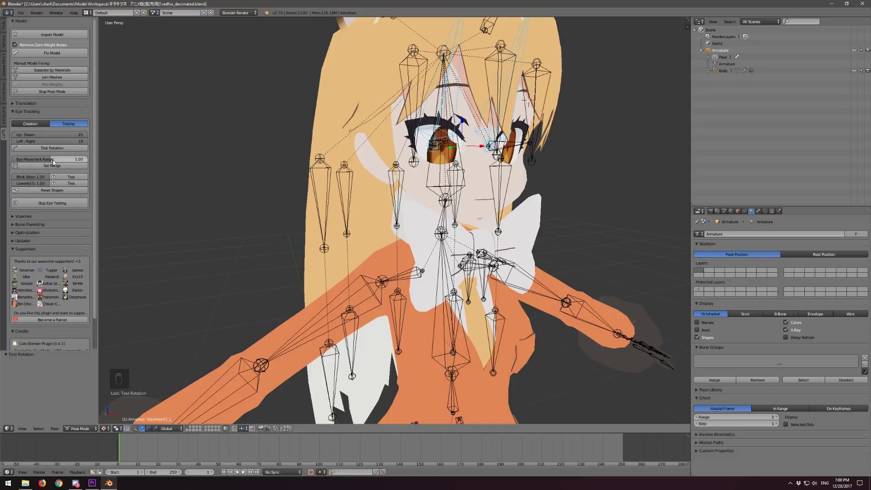
# Set eye movement range to 0.80, test the blink and lower-lid shapes, then reset shapes.
pyautogui.moveTo(50, 161); pyautogui.dragTo(48, 161)
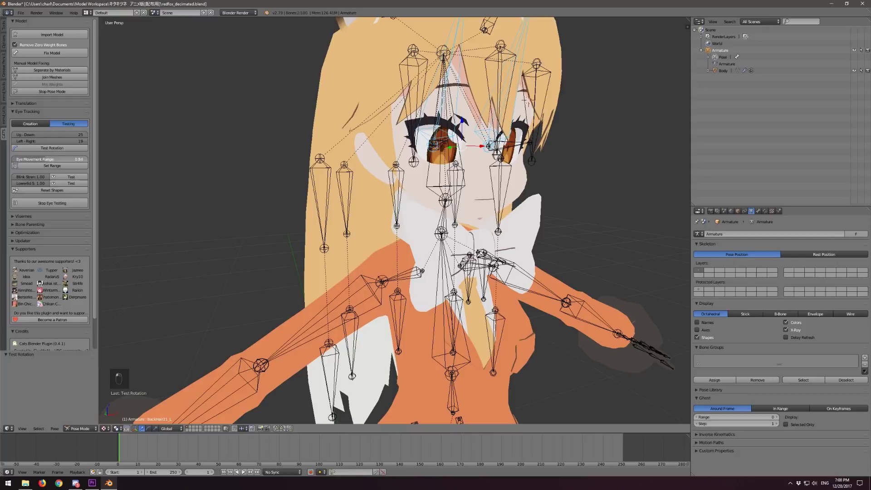
pyautogui.click(50, 165)
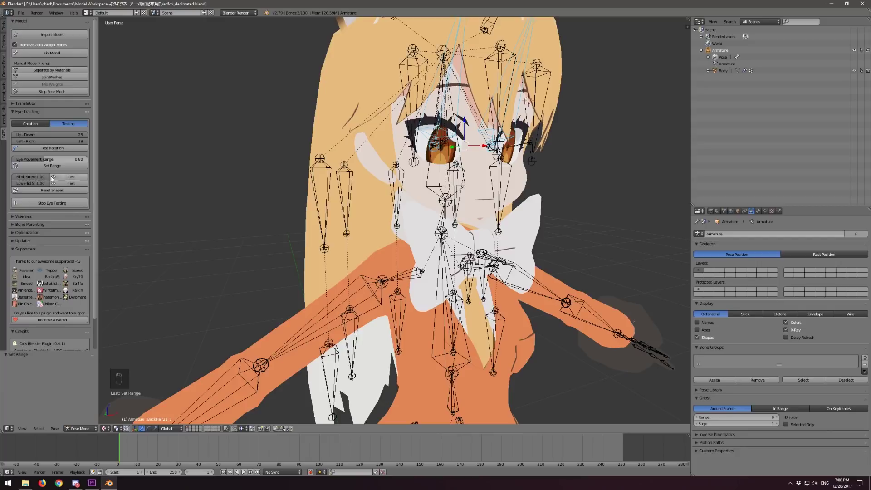
pyautogui.click(72, 176)
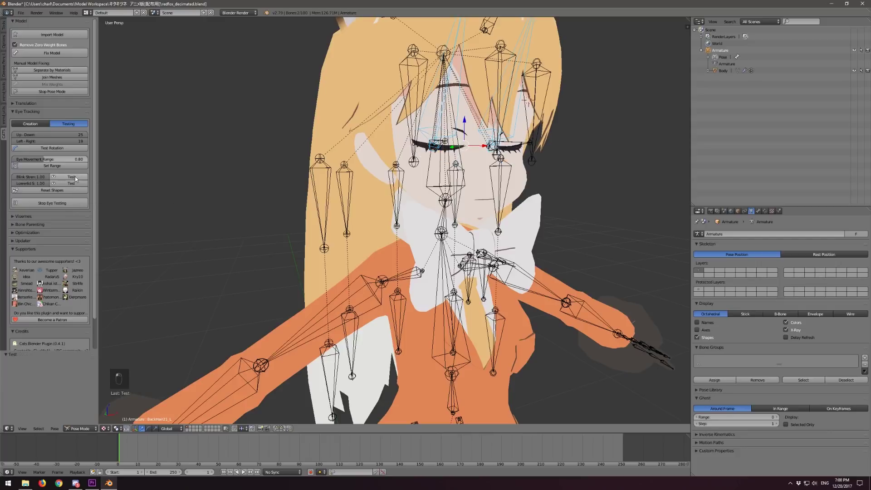
pyautogui.click(69, 190)
pyautogui.click(74, 184)
pyautogui.click(68, 191)
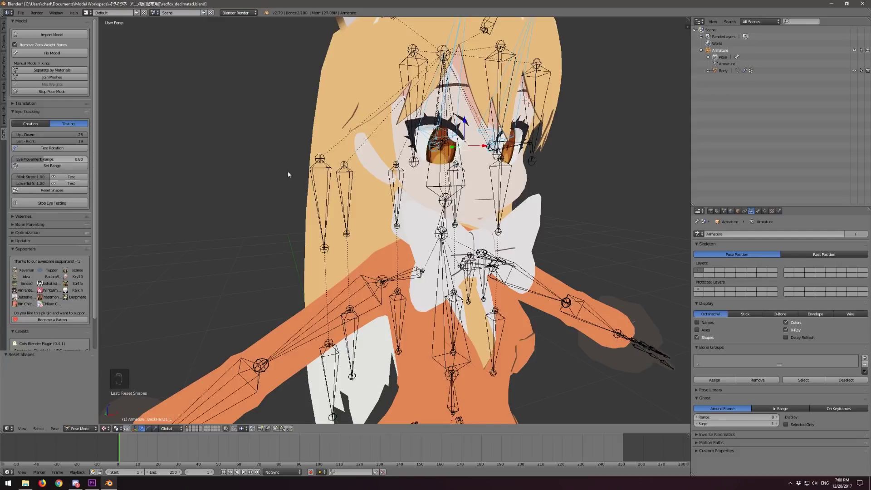
pyautogui.moveTo(288, 175); pyautogui.dragTo(265, 180, button='middle')
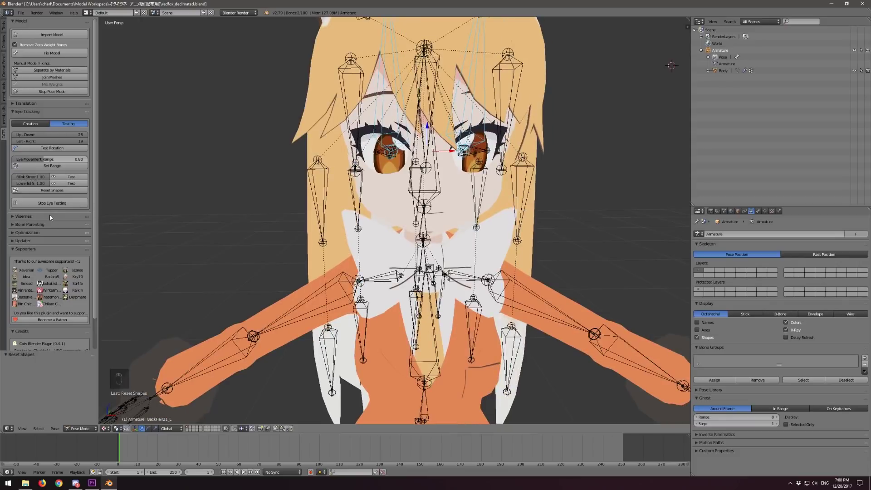